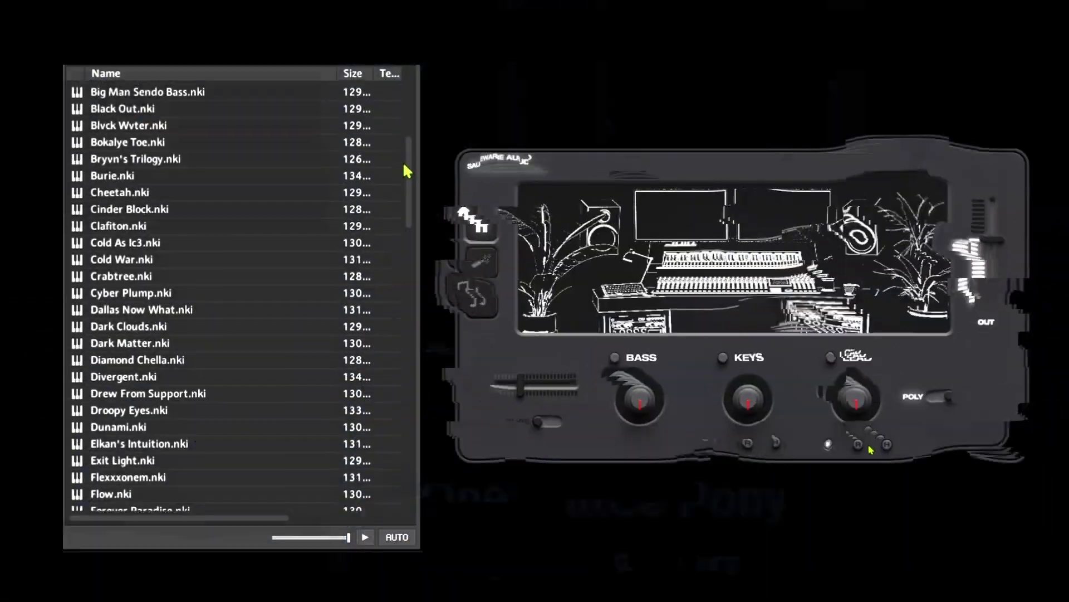
On Trifecta's note page, pick the 1-4-6 chord mode and the Mixolydian scale
{"action": "left_click_drag", "start_coordinate": [408, 162], "coordinate": [421, 422]}
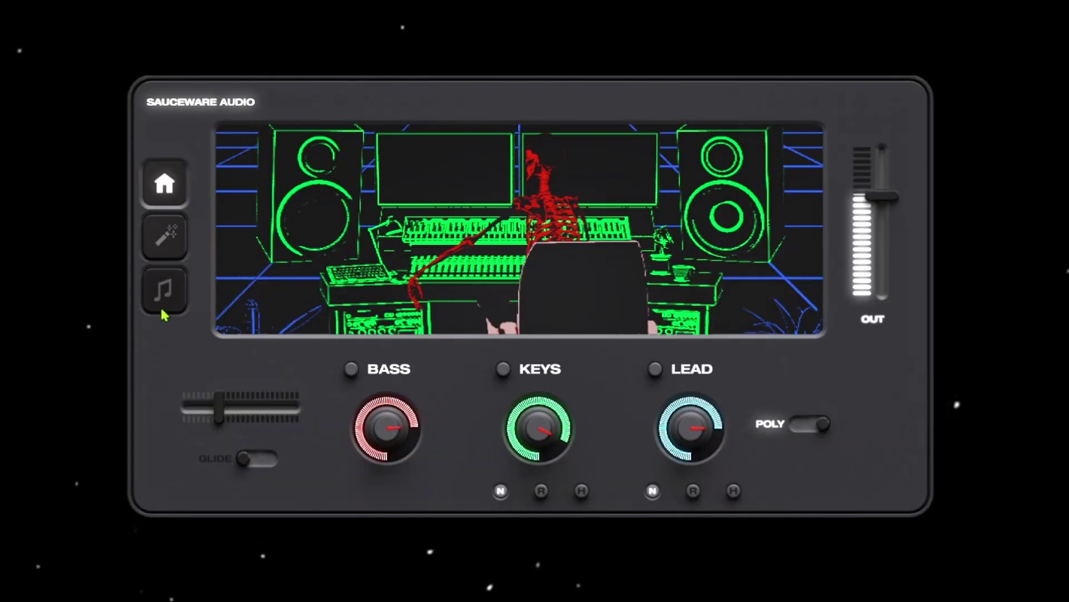
{"action": "left_click", "coordinate": [167, 301]}
{"action": "left_click", "coordinate": [356, 201]}
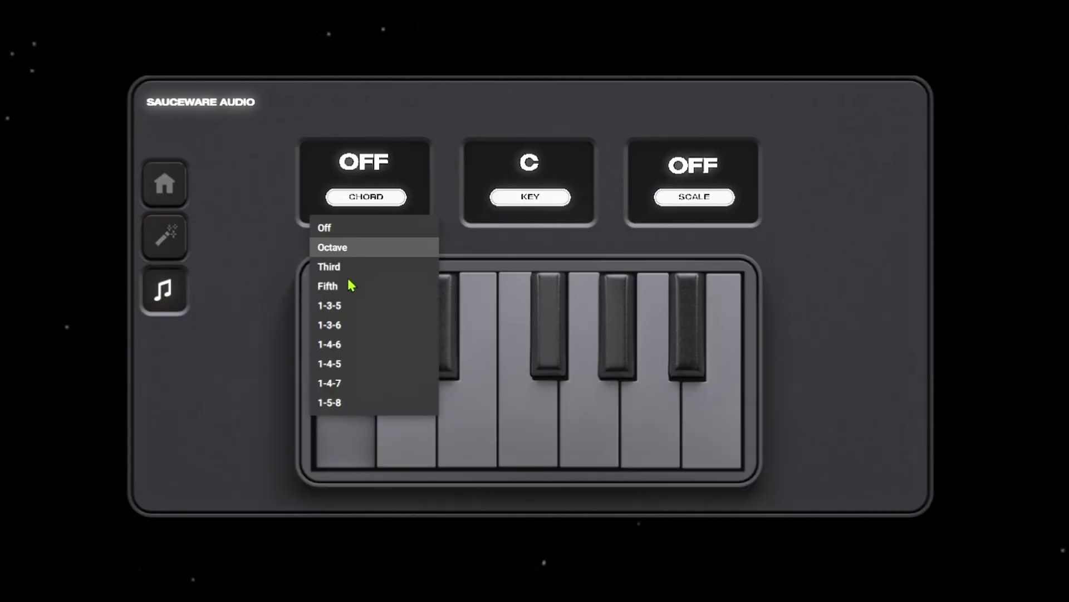
{"action": "left_click", "coordinate": [341, 344]}
{"action": "left_click", "coordinate": [685, 205]}
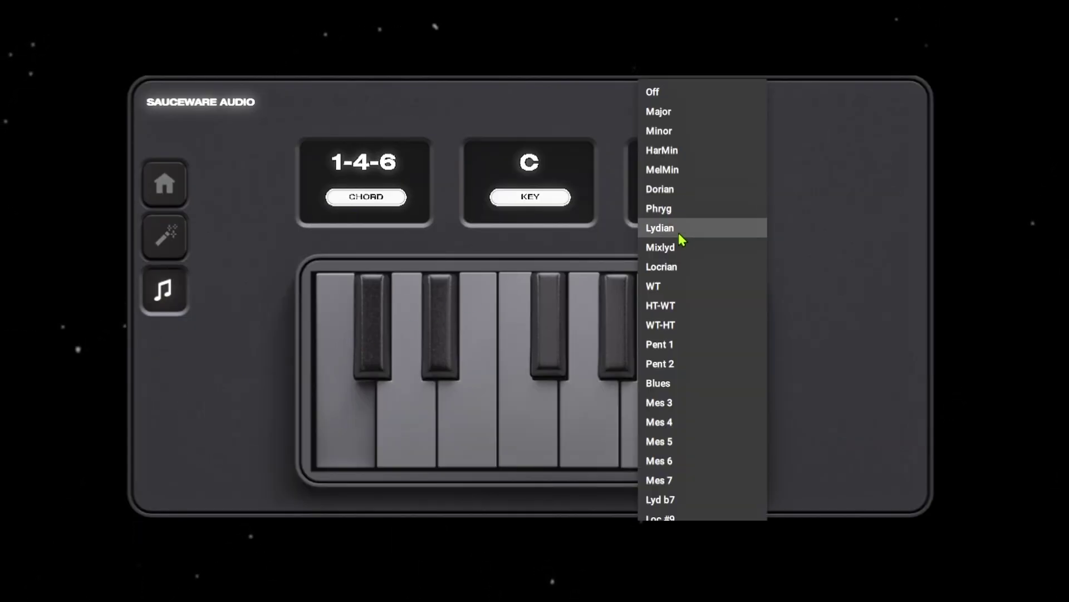
{"action": "left_click", "coordinate": [683, 255]}
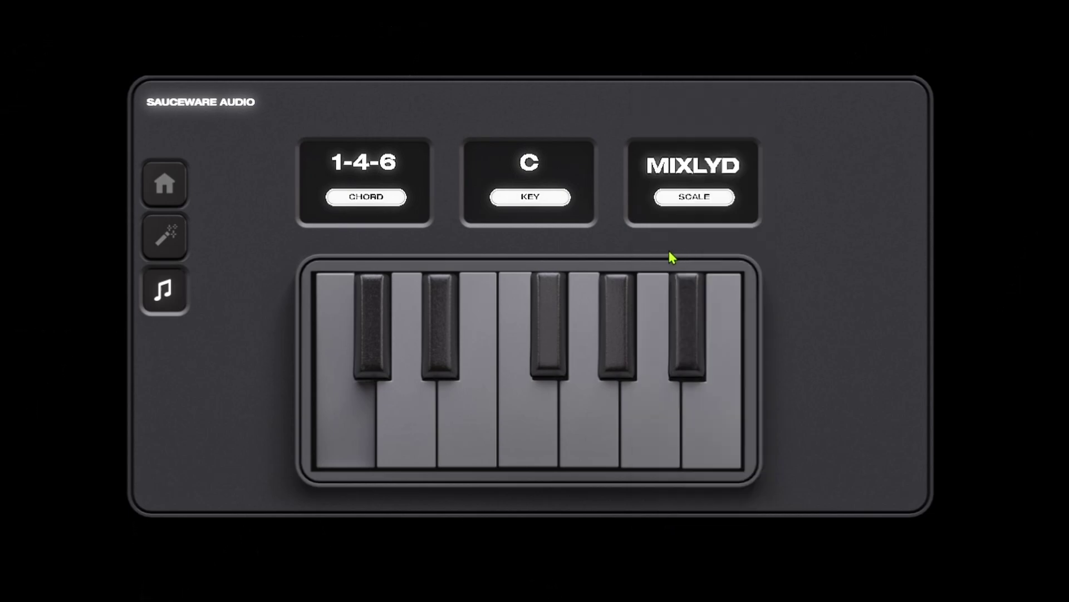
Switch the chord mode to 1-4-5 and raise the glide amount
{"action": "left_click", "coordinate": [393, 225]}
{"action": "left_click", "coordinate": [346, 364]}
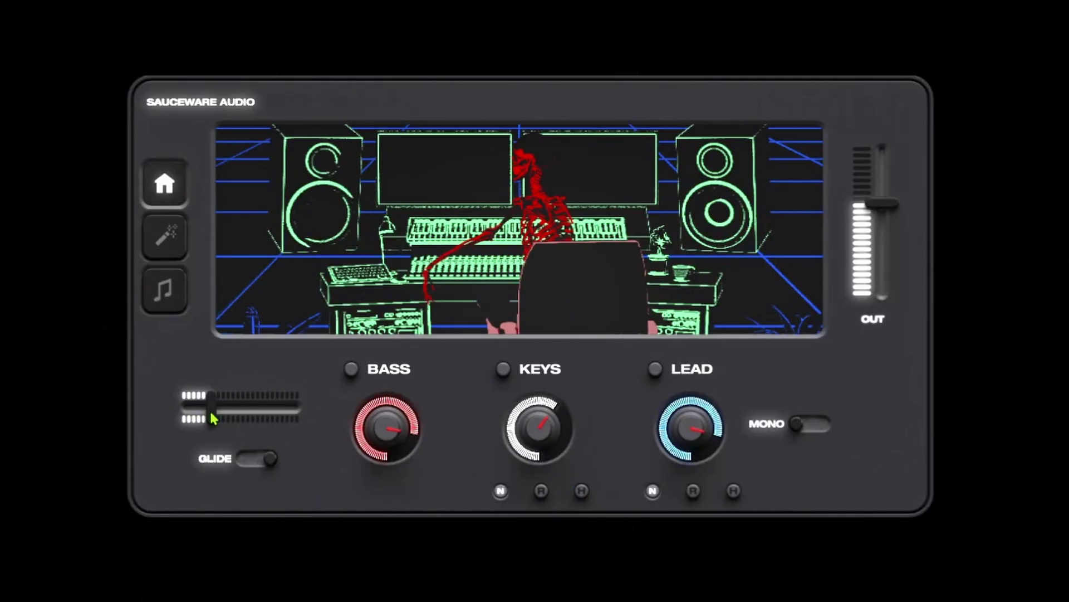
{"action": "mouse_move", "coordinate": [212, 417]}
{"action": "left_mouse_down"}
{"action": "mouse_move", "coordinate": [301, 424]}
{"action": "mouse_move", "coordinate": [202, 431]}
{"action": "left_mouse_up"}
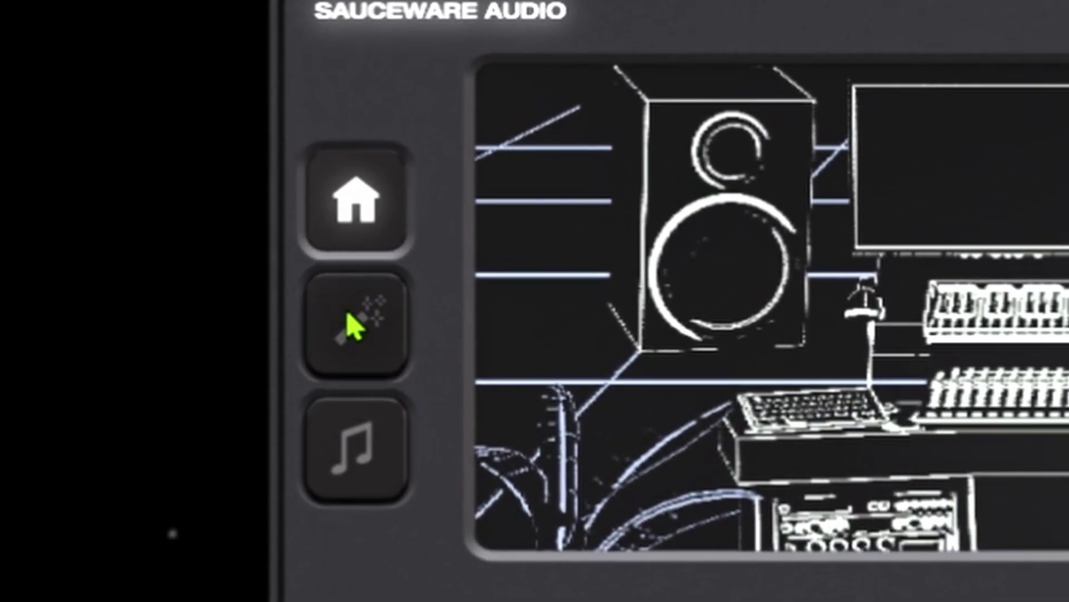
Route Trifecta's LFO to Pitch, set a moderate amount, and speed the rate to 1/16
{"action": "left_click", "coordinate": [353, 326]}
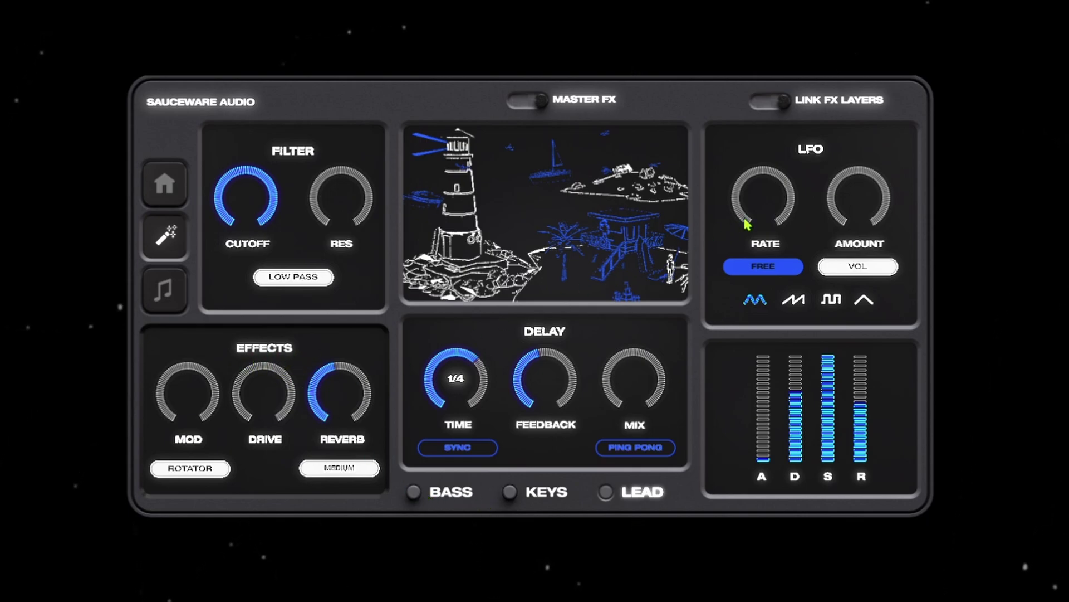
{"action": "left_click", "coordinate": [858, 266]}
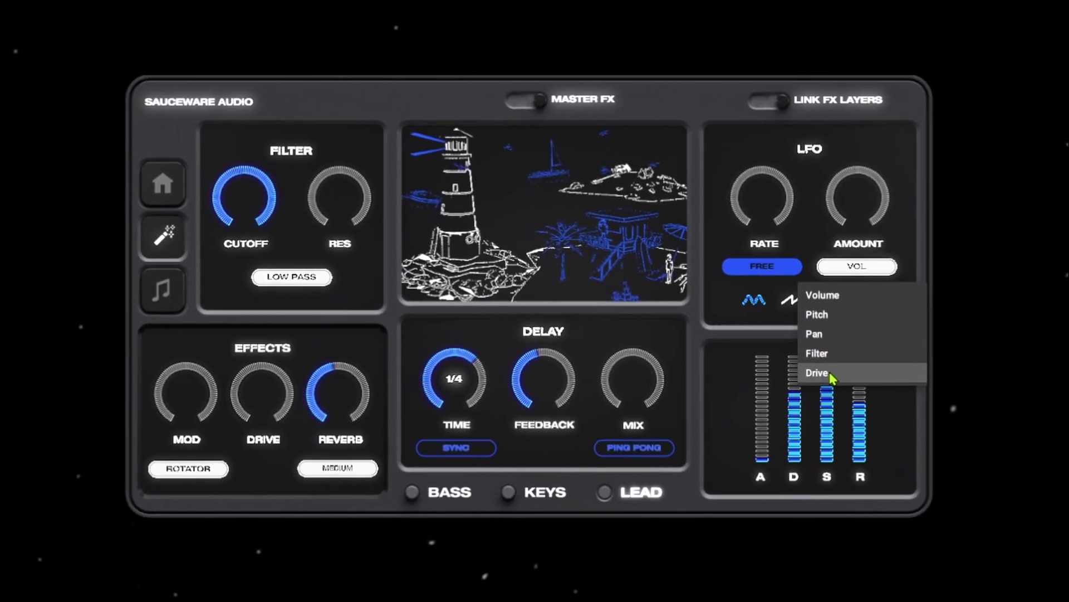
{"action": "left_click", "coordinate": [818, 314]}
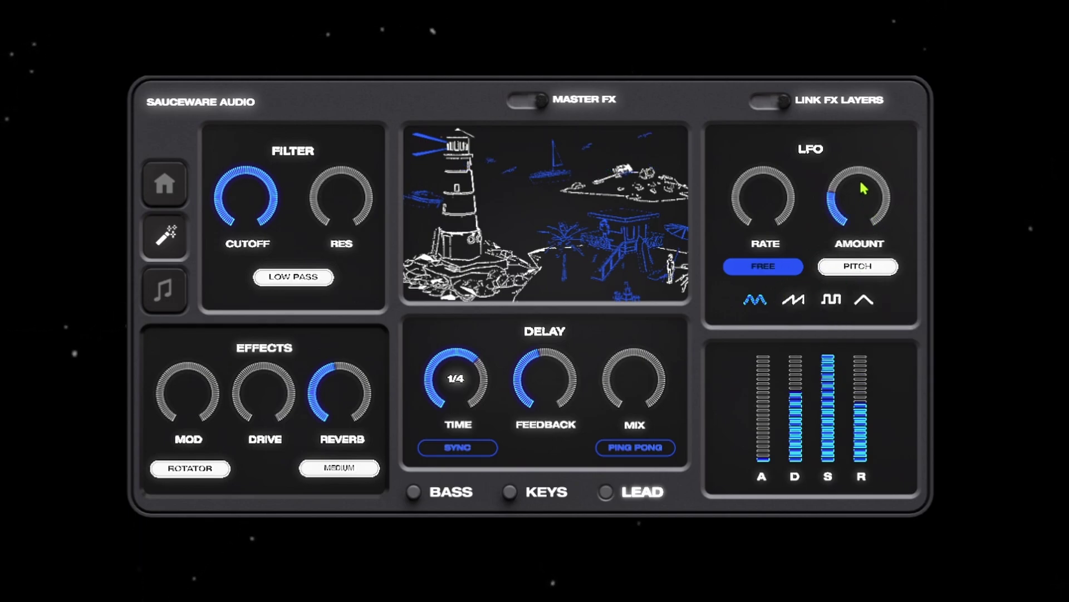
{"action": "mouse_move", "coordinate": [863, 212]}
{"action": "left_mouse_down"}
{"action": "mouse_move", "coordinate": [857, 180]}
{"action": "mouse_move", "coordinate": [860, 218]}
{"action": "left_mouse_up"}
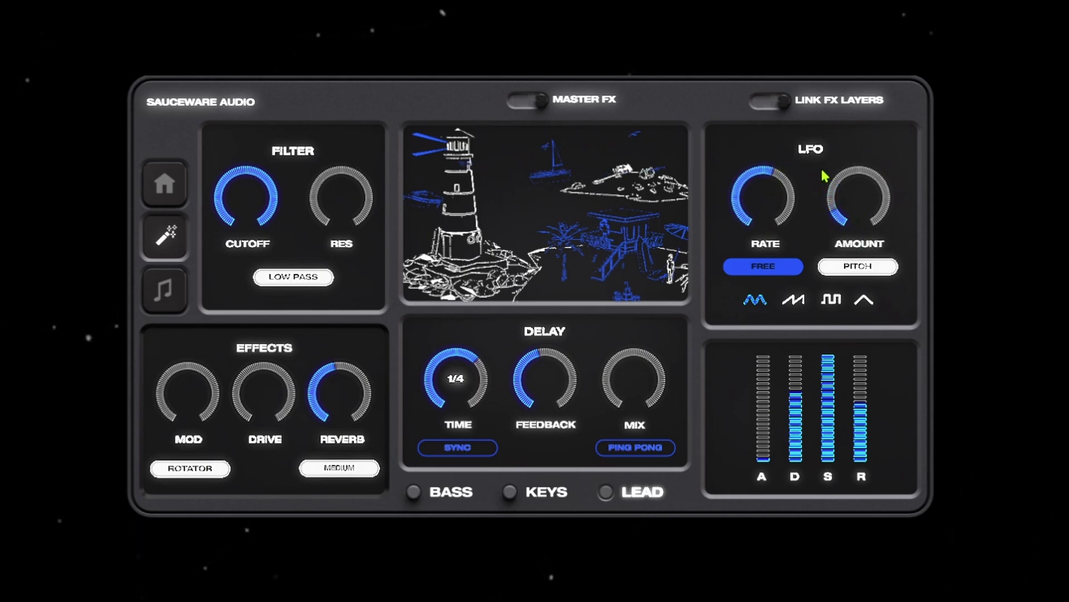
{"action": "left_click_drag", "start_coordinate": [861, 200], "coordinate": [862, 183]}
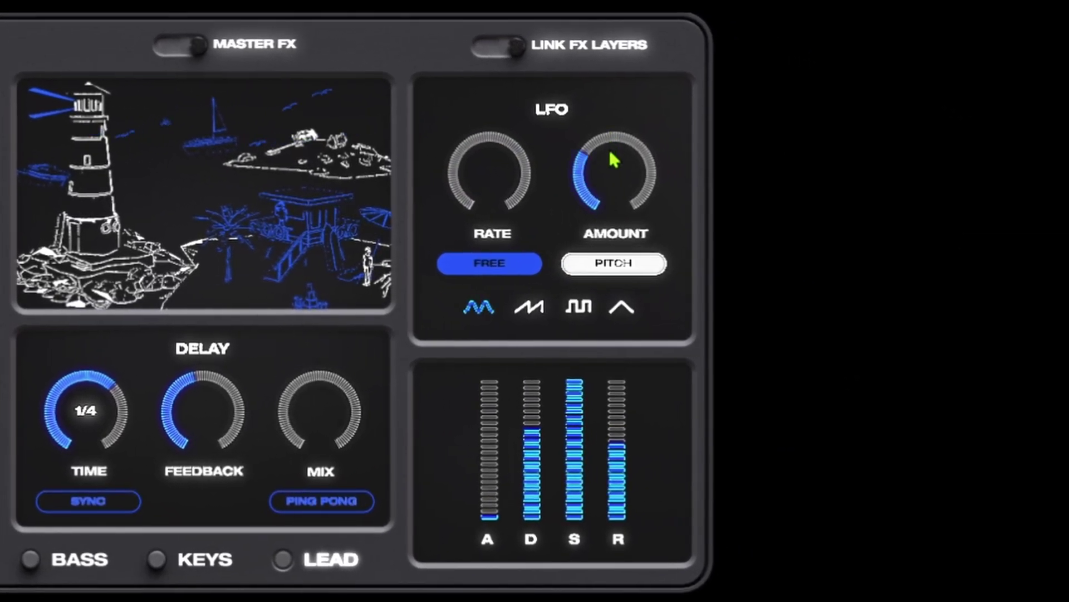
{"action": "left_click_drag", "start_coordinate": [614, 161], "coordinate": [613, 201]}
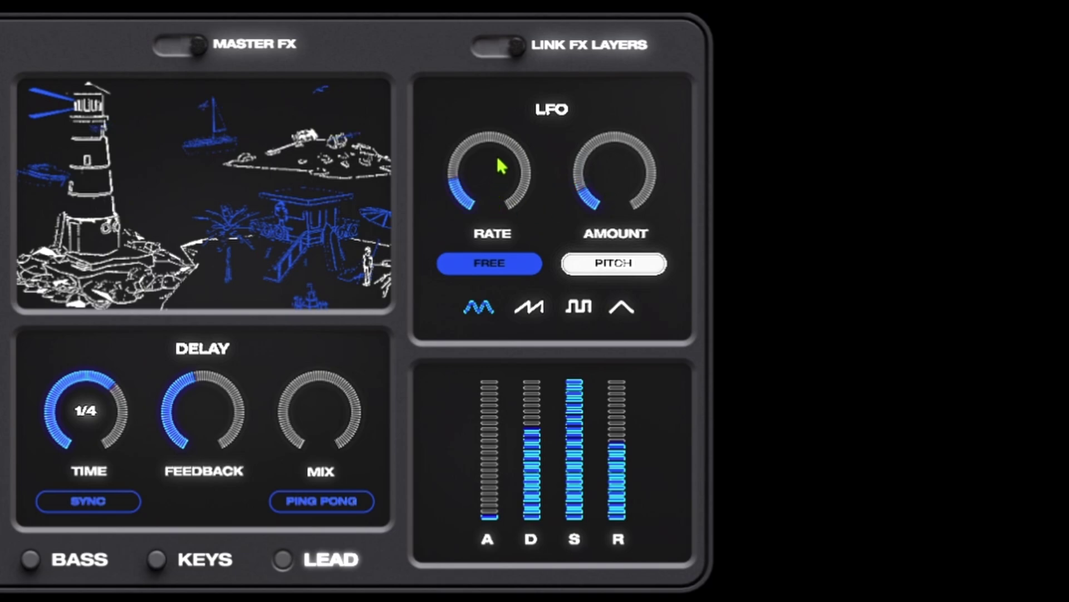
{"action": "left_click_drag", "start_coordinate": [508, 117], "coordinate": [619, 154]}
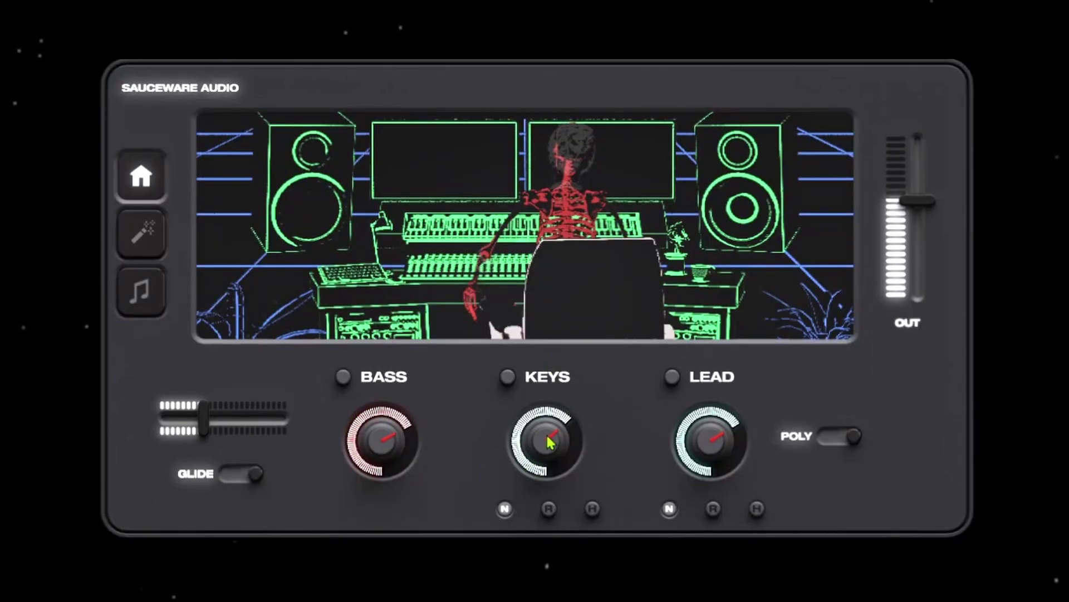
Turn the keys layer to full, select the bass layer, and review key/scale, keeping C
{"action": "left_click_drag", "start_coordinate": [550, 443], "coordinate": [559, 409]}
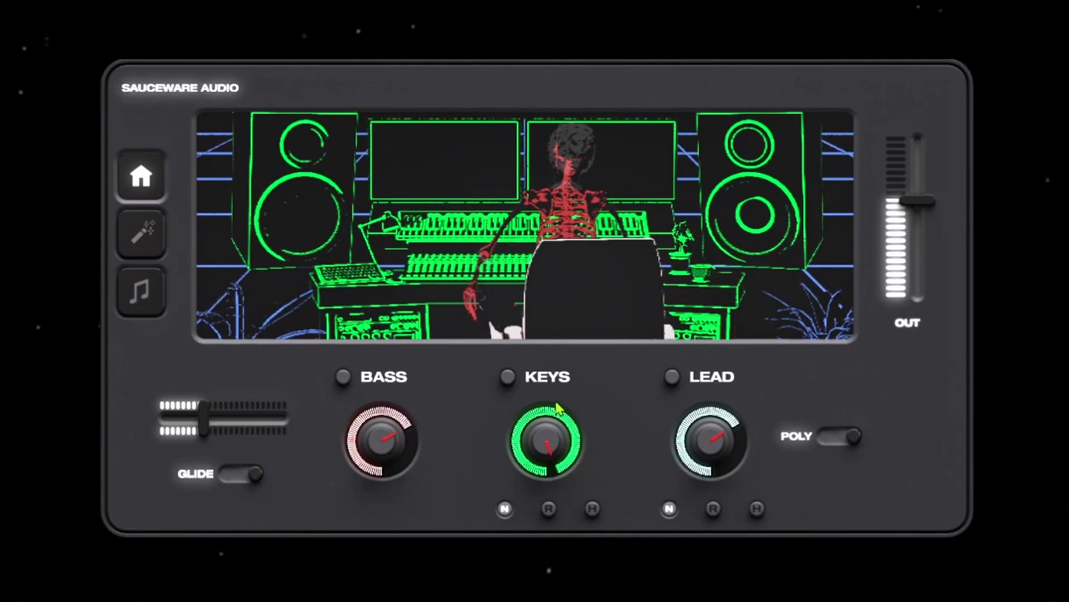
{"action": "left_click_drag", "start_coordinate": [372, 408], "coordinate": [399, 444]}
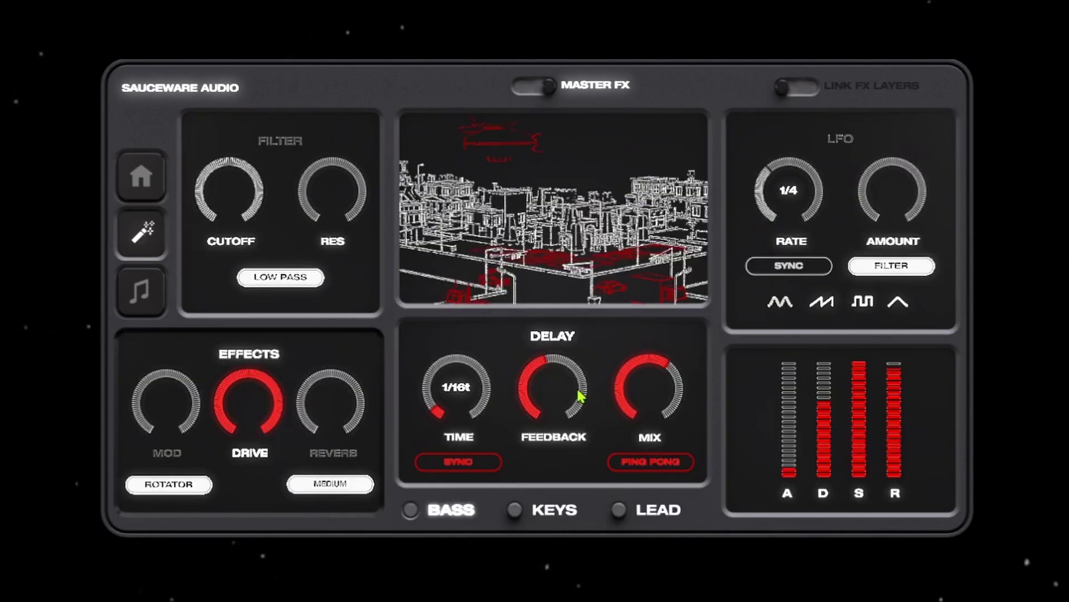
{"action": "left_click", "coordinate": [141, 290]}
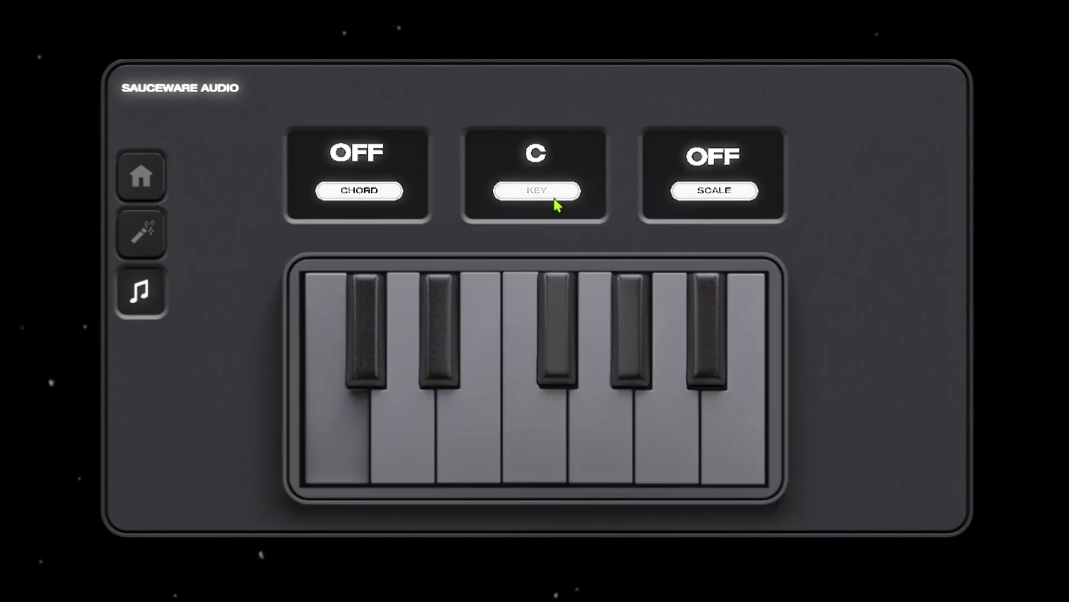
{"action": "left_click", "coordinate": [551, 195]}
{"action": "left_click", "coordinate": [695, 201]}
{"action": "left_click", "coordinate": [699, 196]}
{"action": "left_click", "coordinate": [178, 186]}
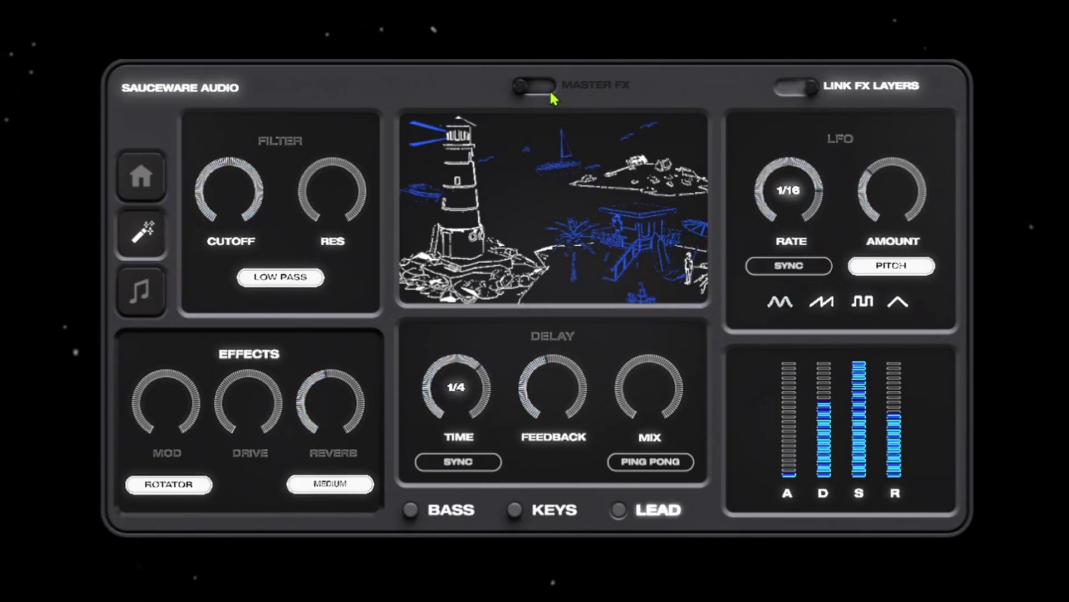
Bypass Trifecta's filter section, leaving the LFO enabled
{"action": "left_click", "coordinate": [287, 146]}
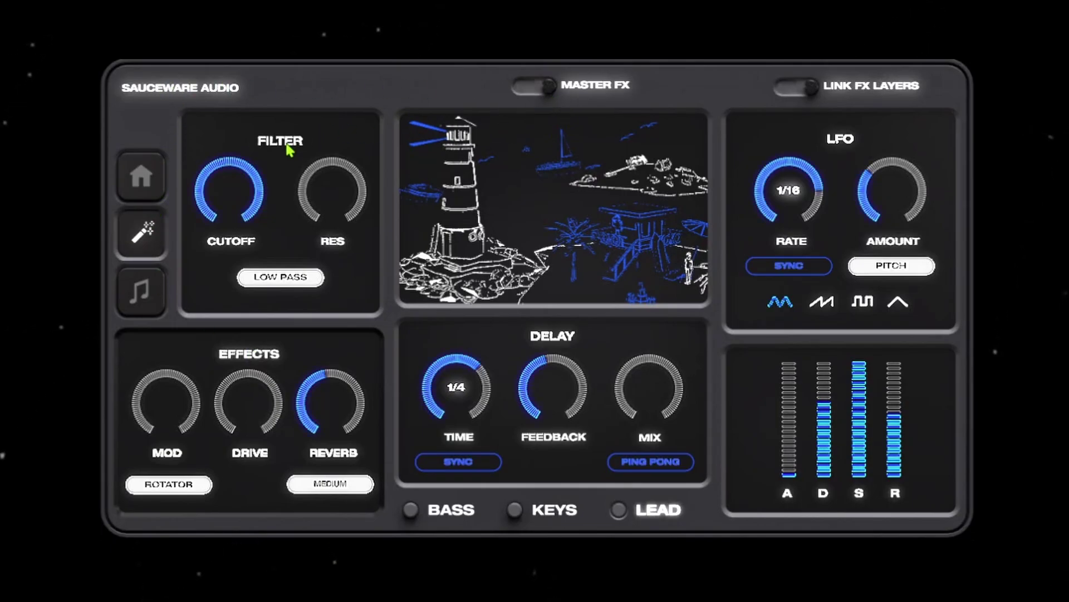
{"action": "left_click", "coordinate": [836, 150]}
{"action": "left_click", "coordinate": [836, 150]}
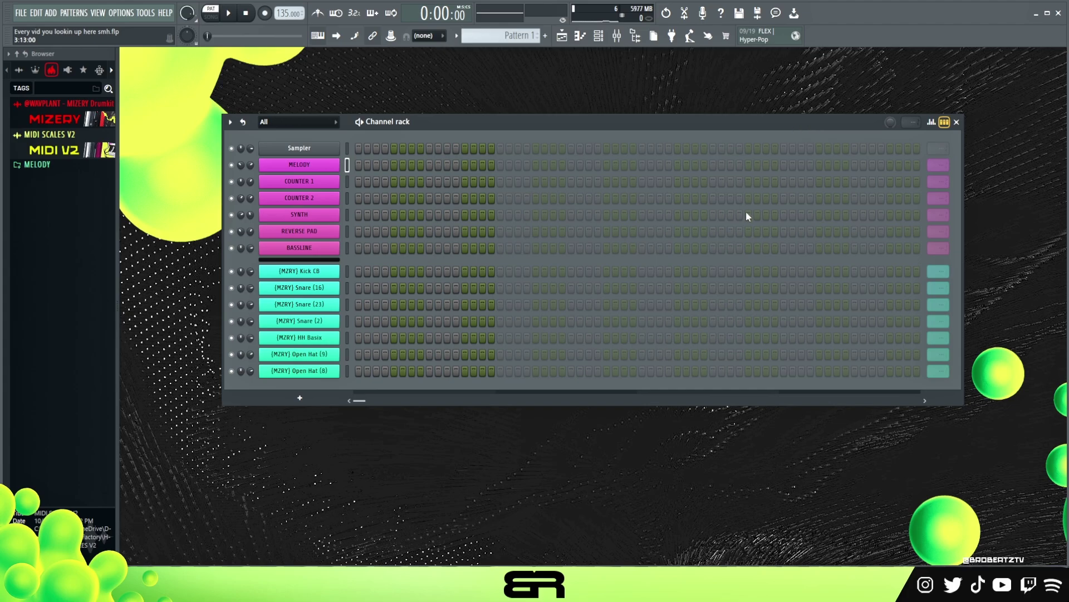
Add E.mid from MIDI SCALES V2 > Harmonic Minor as a channel named 'E Harm Min'
{"action": "left_click", "coordinate": [56, 146]}
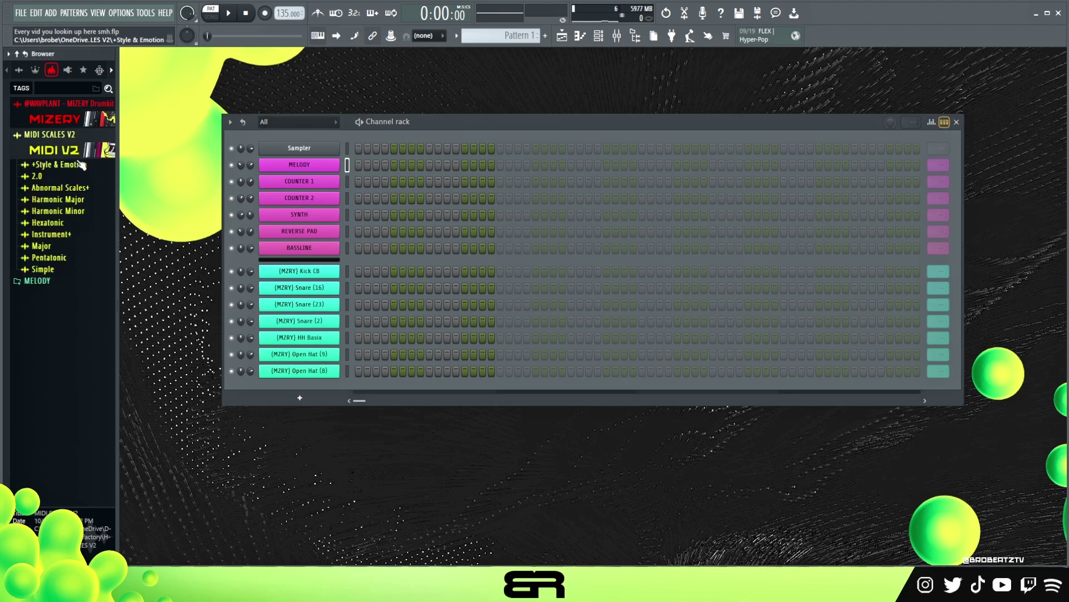
{"action": "left_click", "coordinate": [58, 211]}
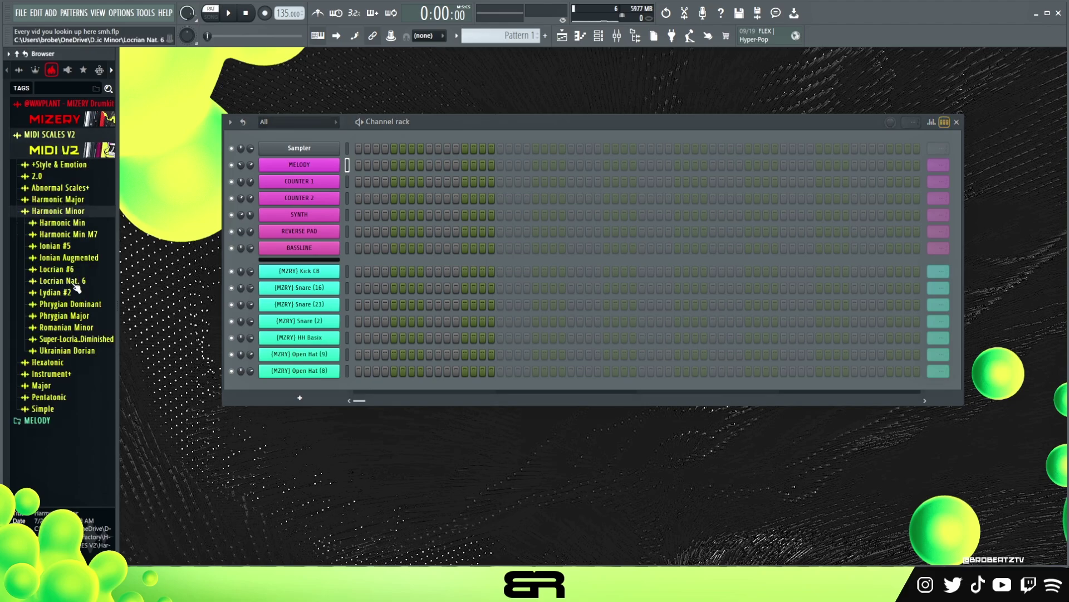
{"action": "left_click", "coordinate": [58, 223]}
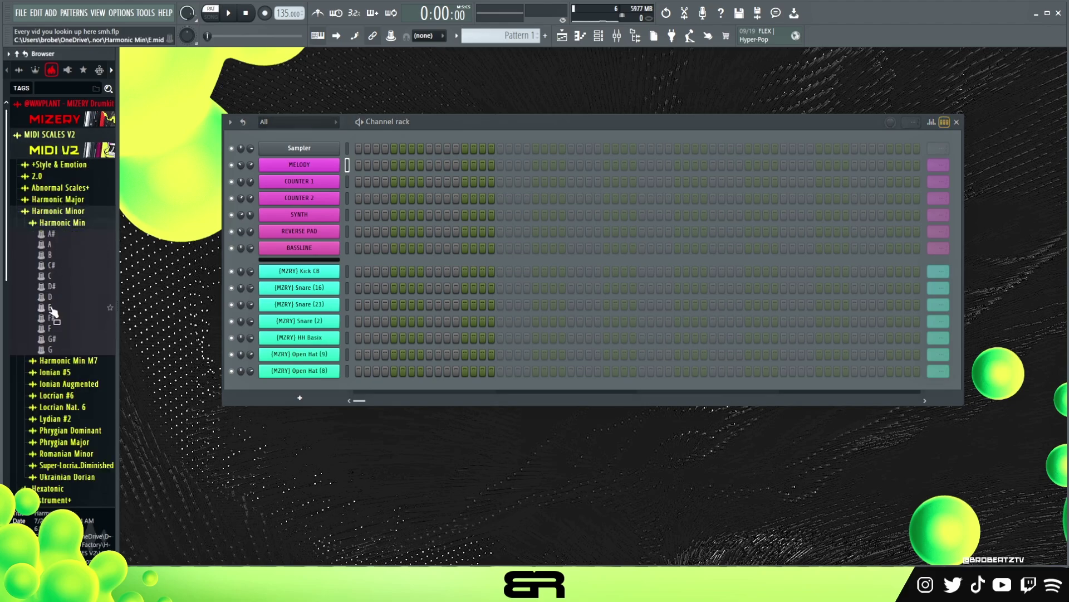
{"action": "left_click_drag", "start_coordinate": [53, 312], "coordinate": [342, 162]}
{"action": "right_click", "coordinate": [341, 144]}
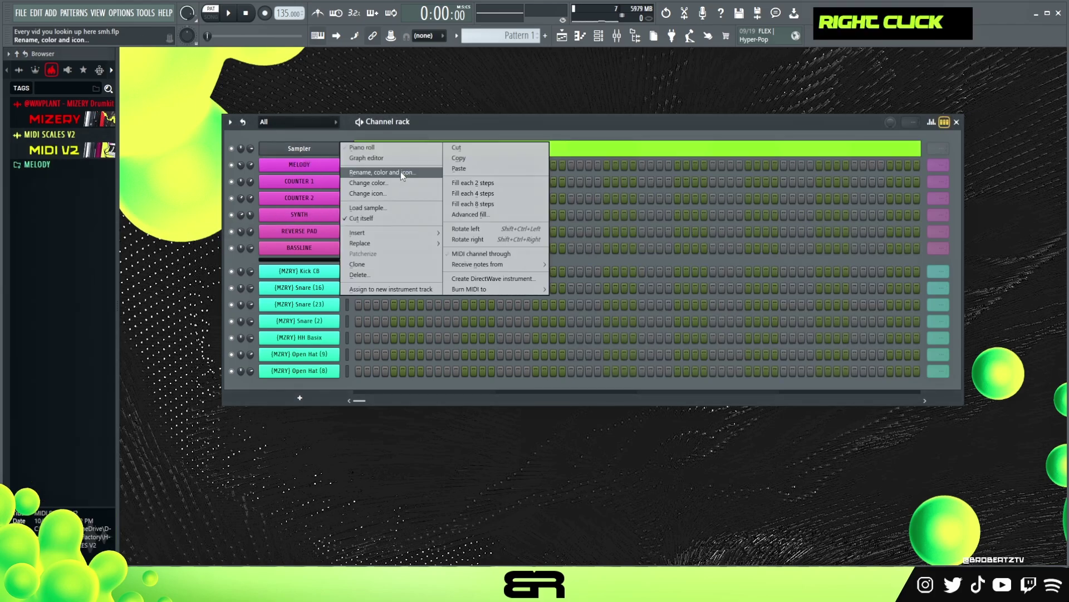
{"action": "left_click", "coordinate": [401, 172]}
{"action": "type", "text": "E Harm Min"}
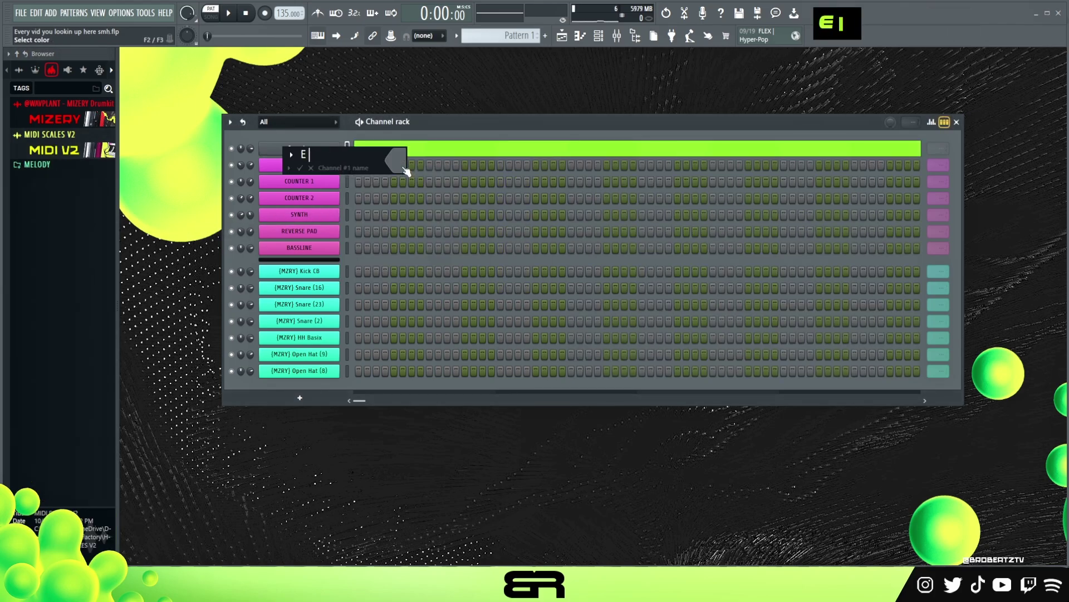
{"action": "key", "text": "Return"}
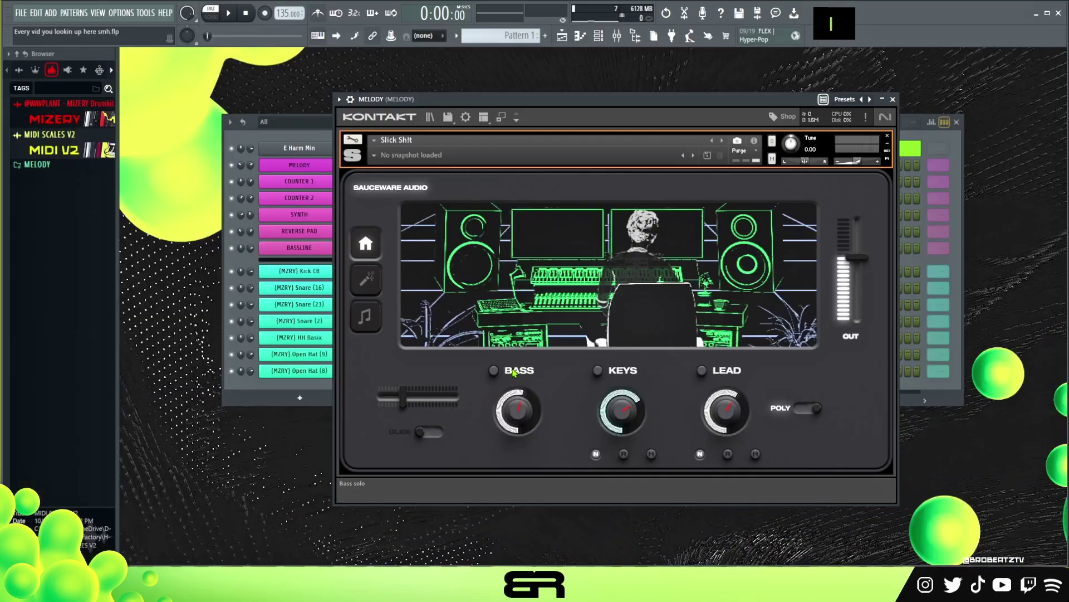
Close the MELODY plugin window and bring up the MELODY channel's menu
{"action": "left_click_drag", "start_coordinate": [662, 99], "coordinate": [662, 95]}
{"action": "type", "text": "sefsefsfsef"}
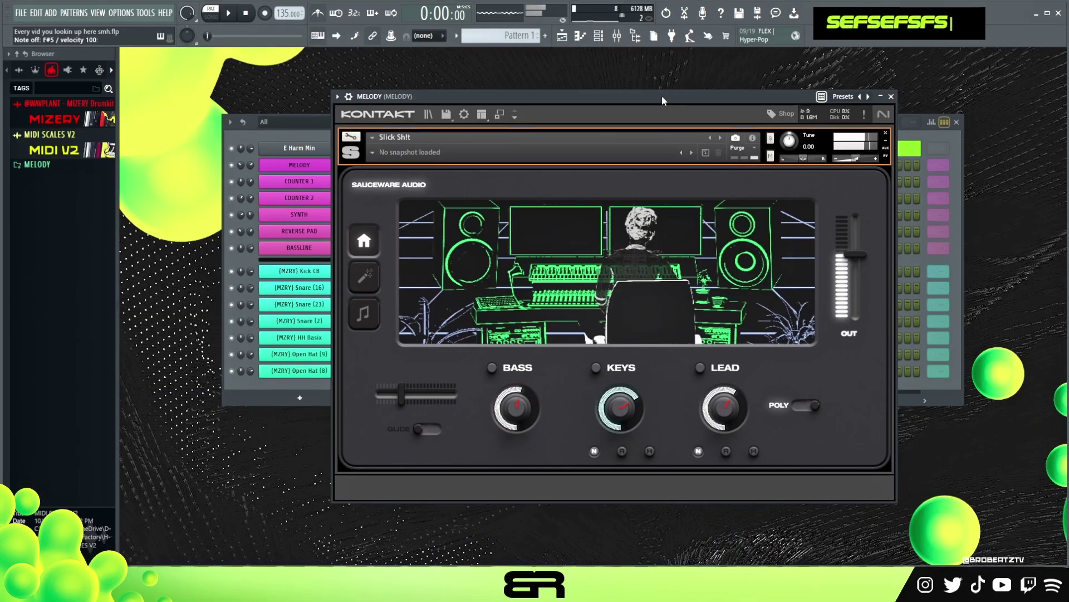
{"action": "left_click", "coordinate": [310, 165]}
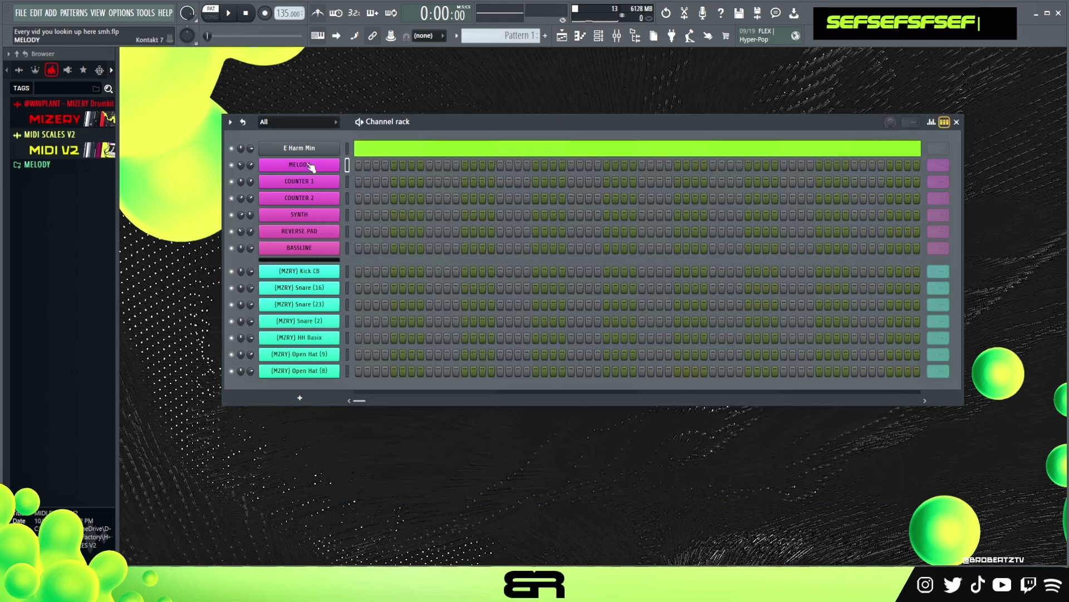
{"action": "right_click", "coordinate": [337, 163]}
In the MELODY piano roll, copy the opening G4/E4 chord later into bar 1
{"action": "left_click", "coordinate": [370, 167]}
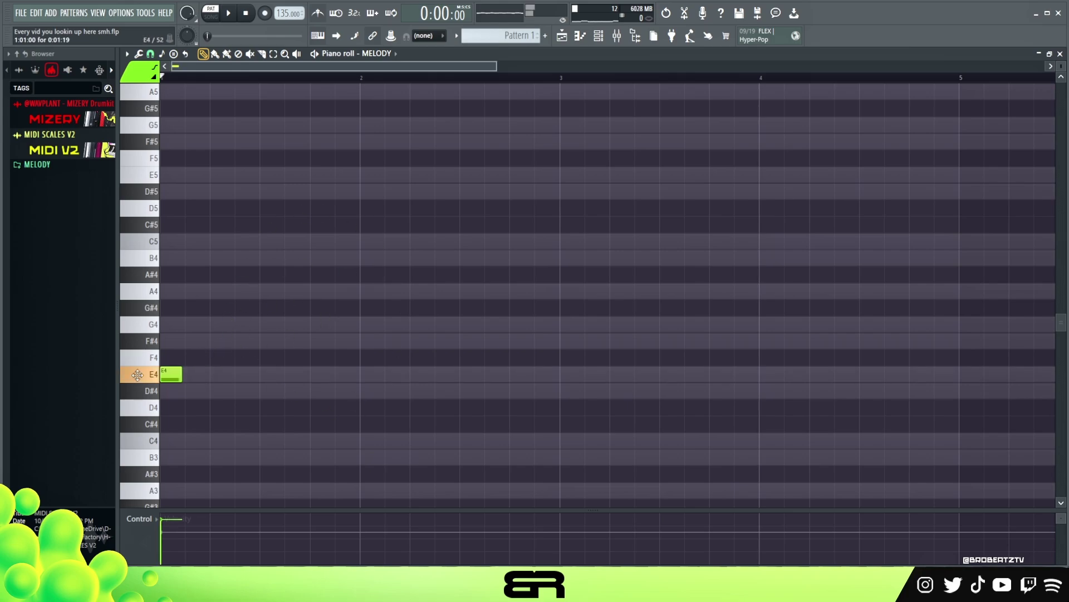
{"action": "left_click_drag", "start_coordinate": [190, 285], "coordinate": [165, 413]}
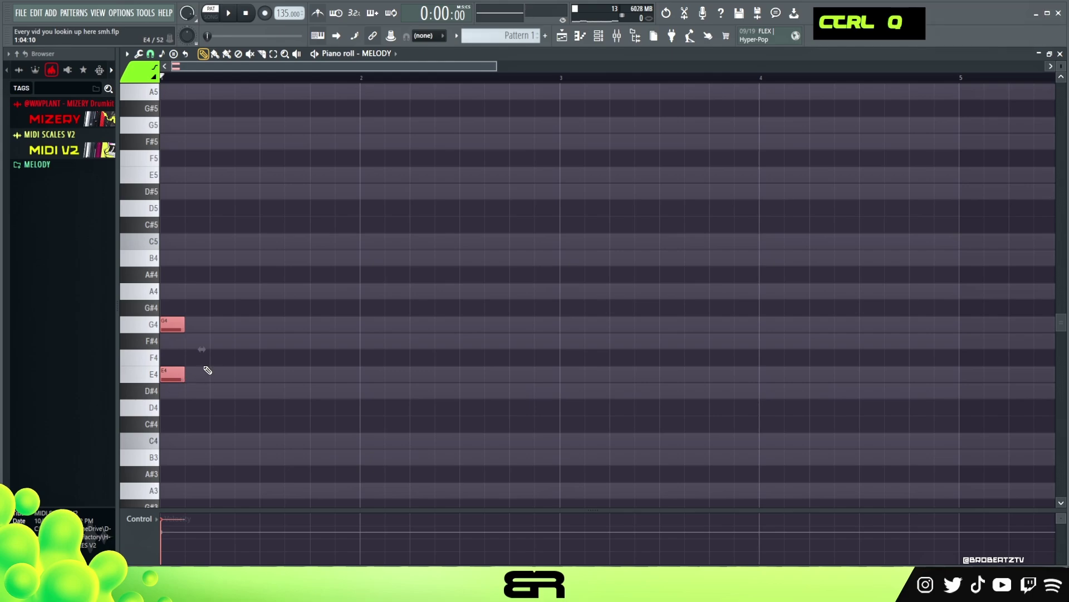
{"action": "key", "text": "space"}
{"action": "key", "text": "space"}
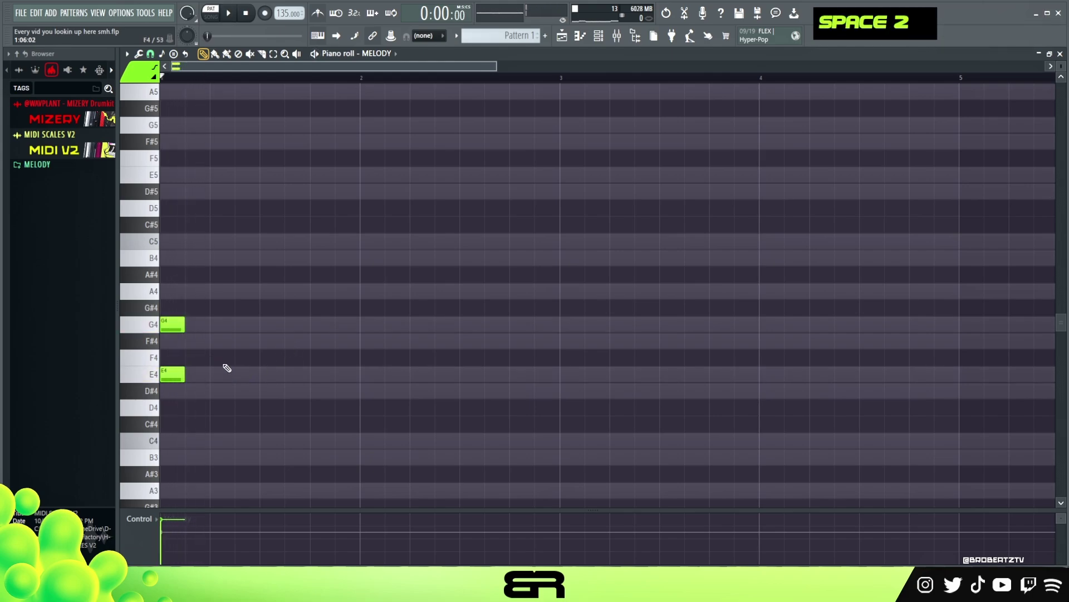
{"action": "key", "text": "space"}
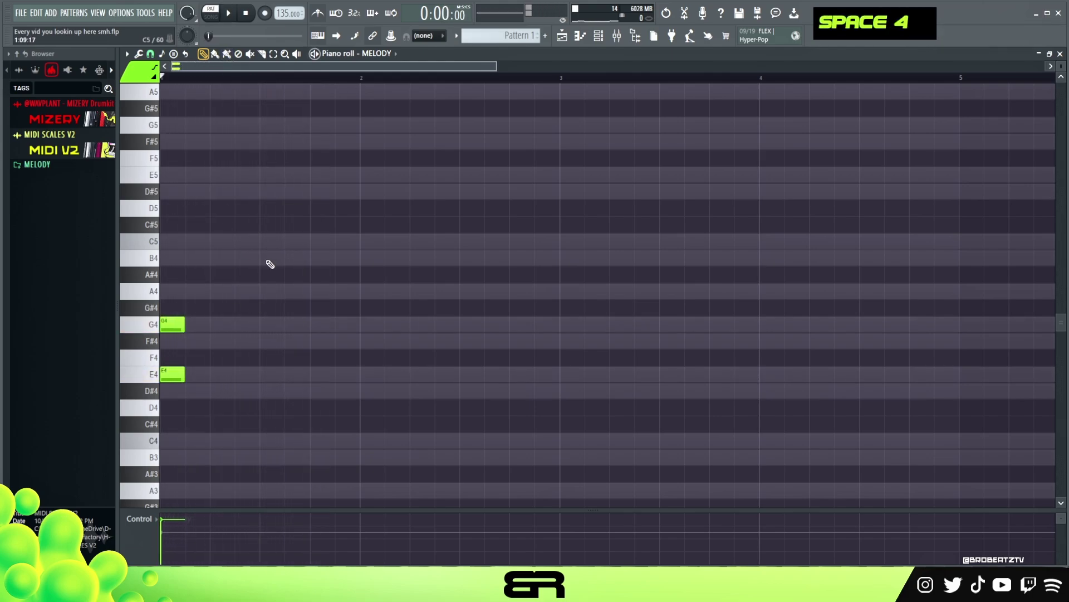
{"action": "left_click", "coordinate": [191, 378], "text": "ctrl"}
{"action": "left_click_drag", "start_coordinate": [191, 372], "coordinate": [178, 323]}
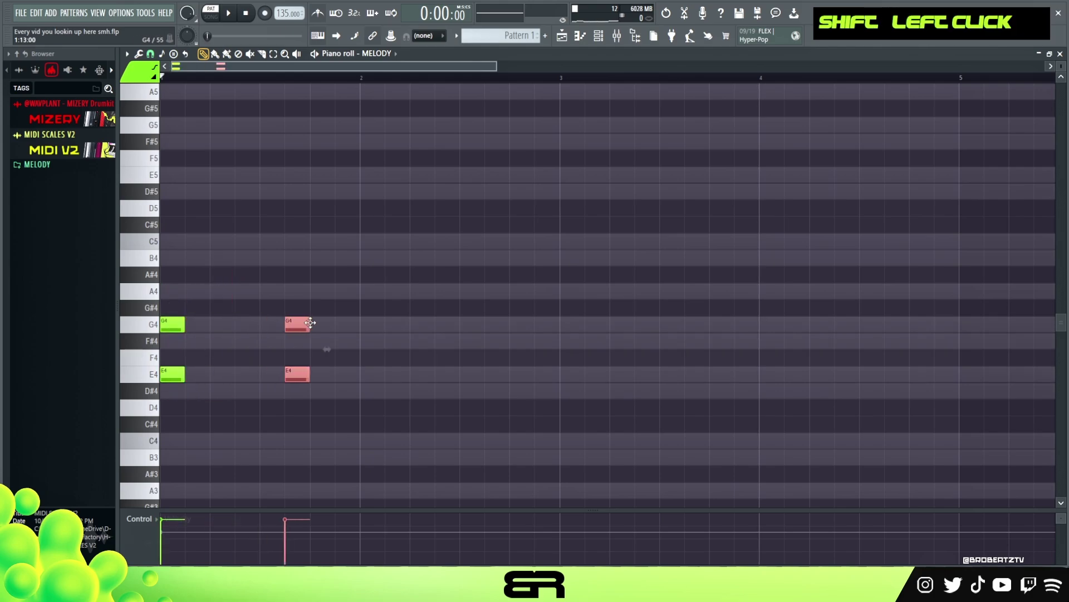
{"action": "key", "text": "space"}
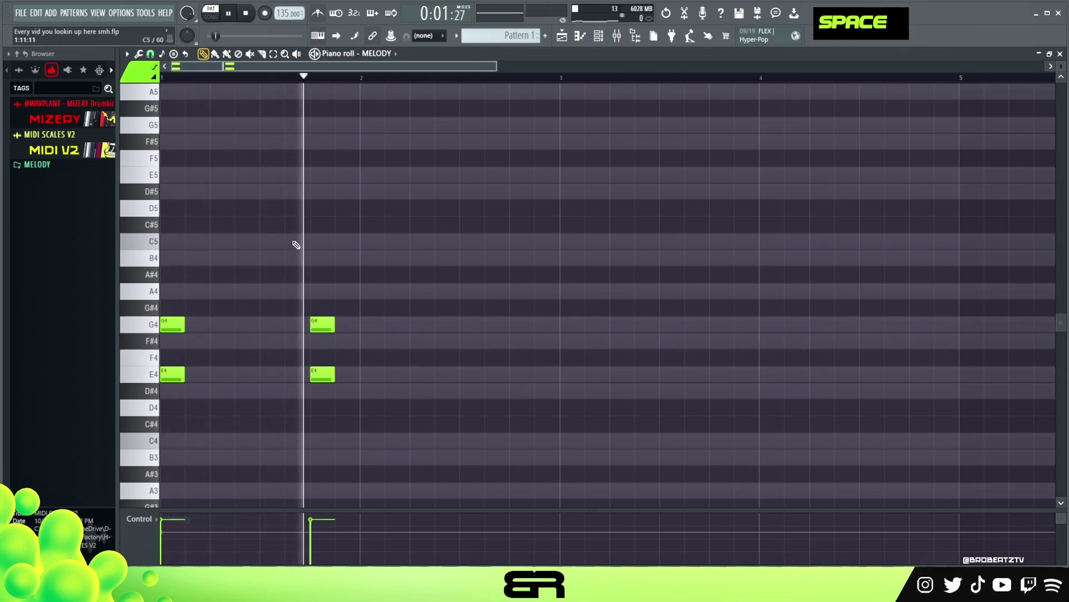
{"action": "key", "text": "space"}
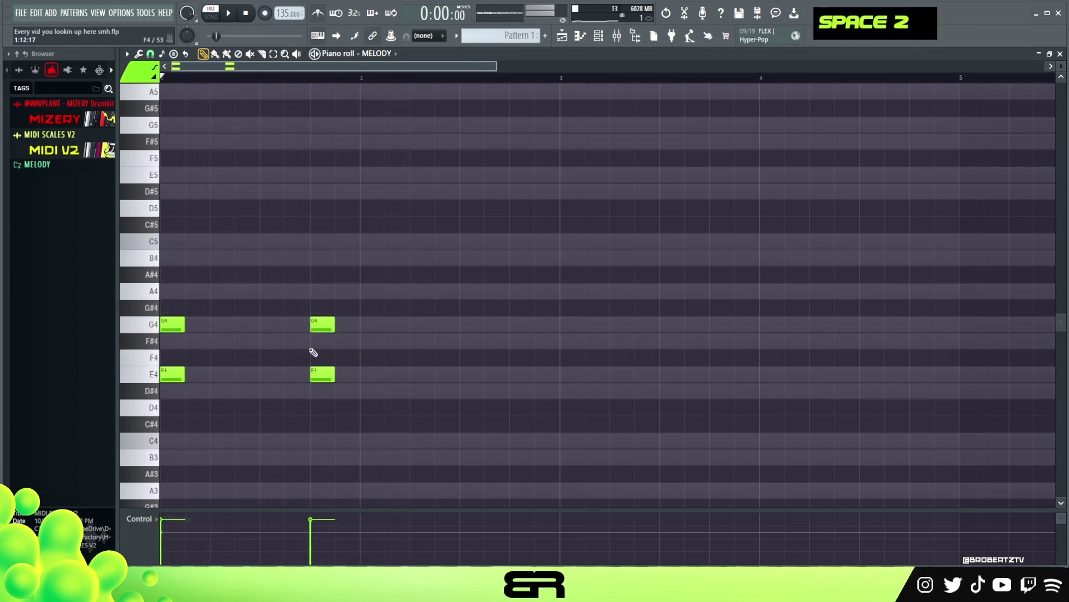
Add an F#4/D#4 pair at bar 2 and duplicate it later in the bar
{"action": "double_click", "coordinate": [361, 340]}
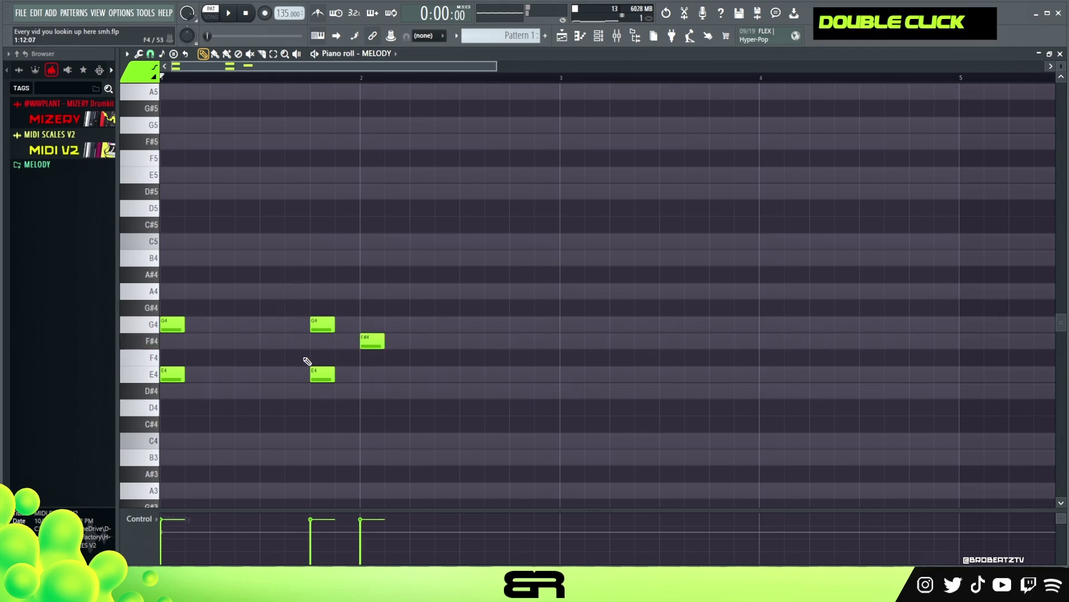
{"action": "key", "text": "space"}
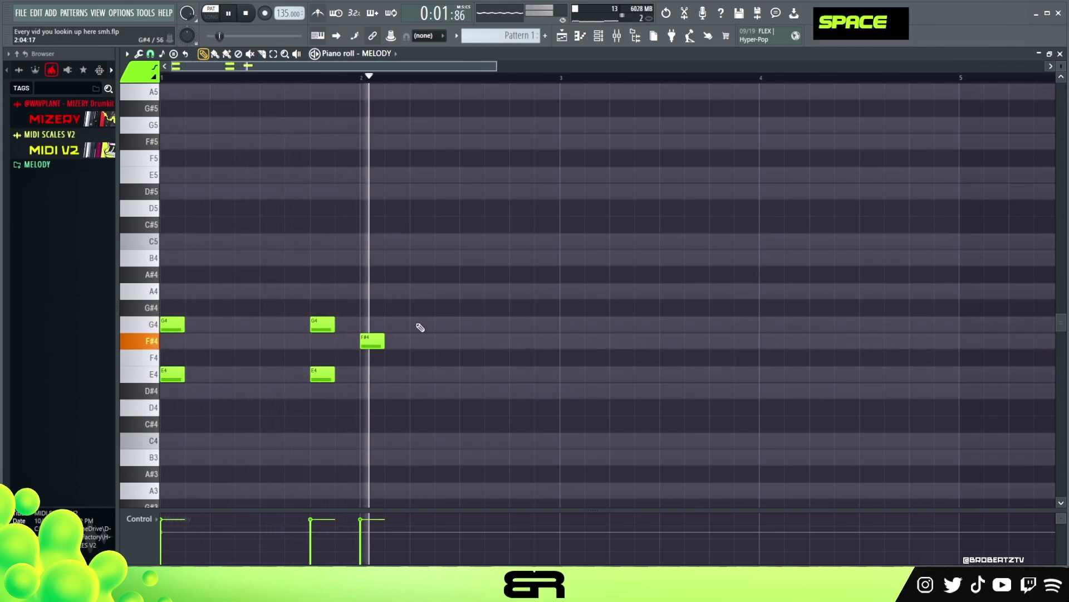
{"action": "key", "text": "space"}
{"action": "left_click", "coordinate": [372, 391]}
{"action": "left_click_drag", "start_coordinate": [350, 282], "coordinate": [406, 433]}
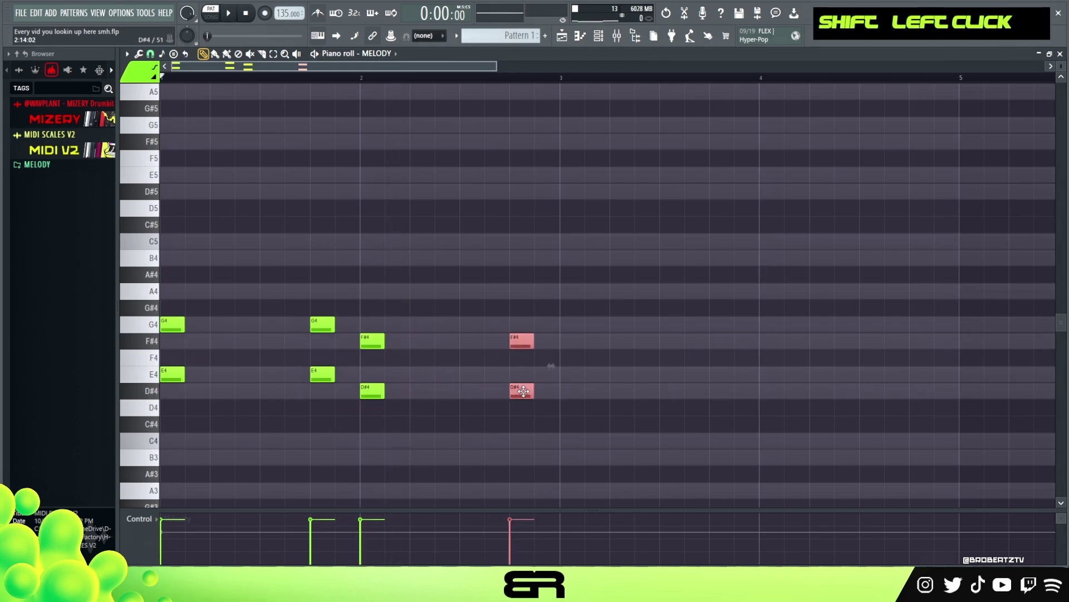
{"action": "key", "text": "space"}
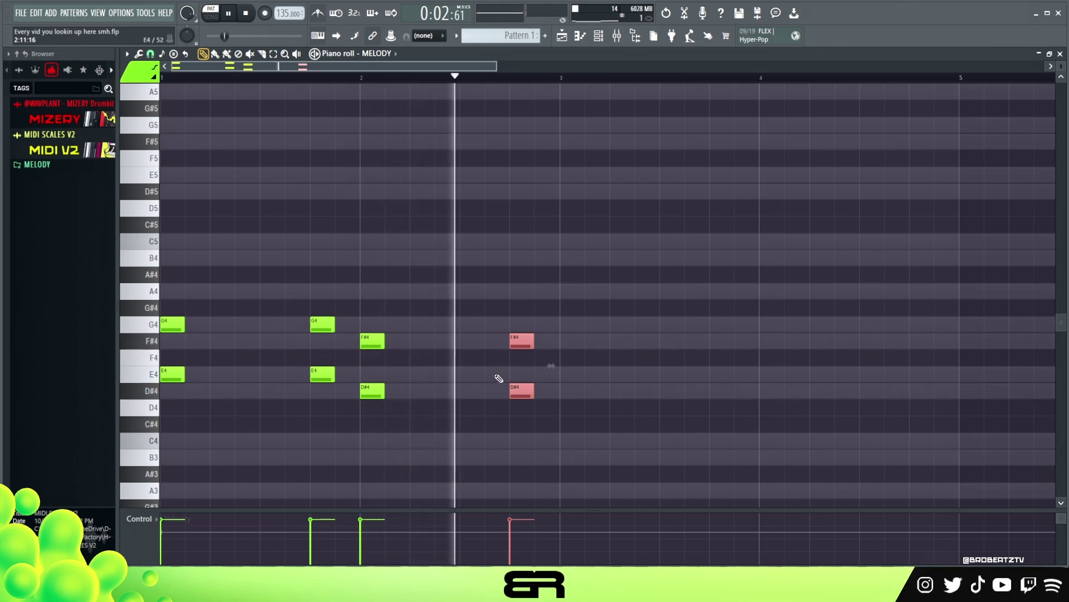
{"action": "key", "text": "space"}
{"action": "key", "text": "space"}
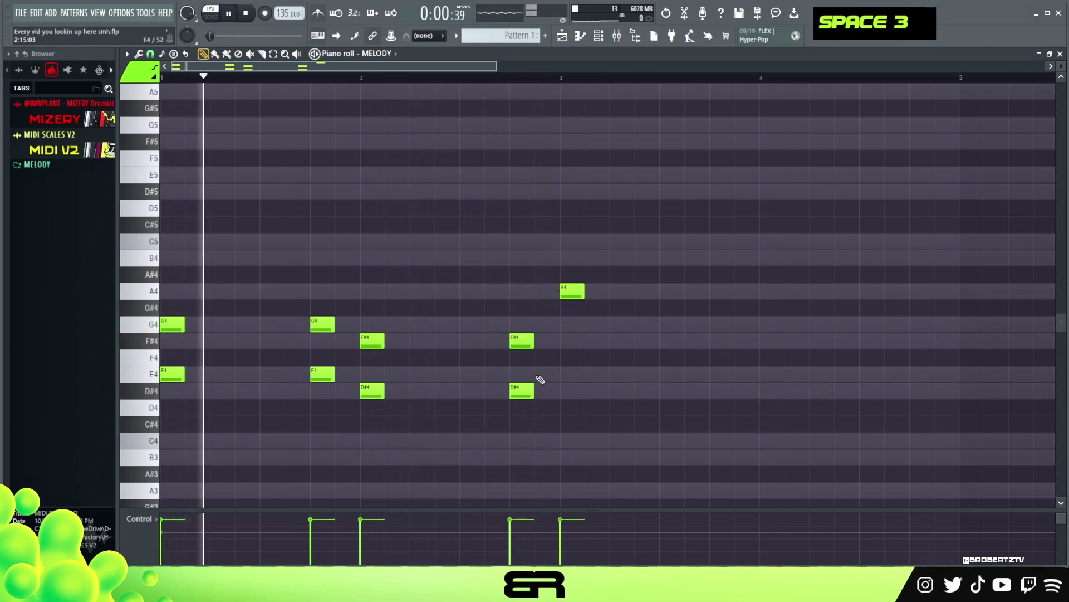
Add D#4 and F#4 notes at bar 3 and copy the bar 3 chord later
{"action": "left_click", "coordinate": [564, 392]}
{"action": "left_click", "coordinate": [566, 343]}
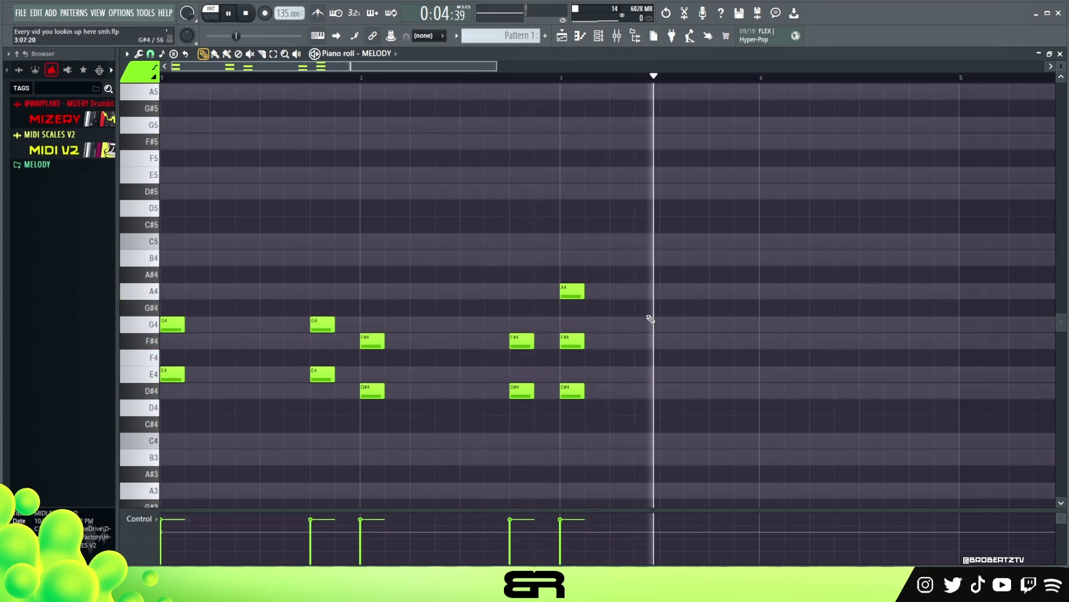
{"action": "key", "text": "space"}
{"action": "left_click_drag", "start_coordinate": [585, 246], "coordinate": [715, 388]}
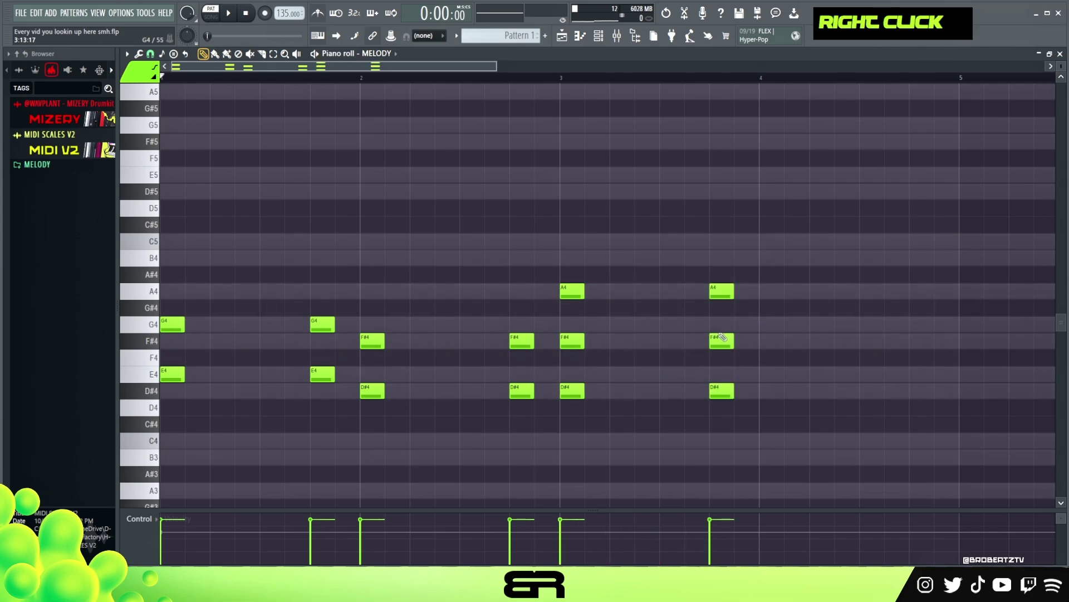
{"action": "key", "text": "space"}
{"action": "left_click_drag", "start_coordinate": [723, 270], "coordinate": [770, 391]}
Delete the A4 note before bar 4, select the B4/A4 notes, and preview
{"action": "right_click", "coordinate": [729, 276]}
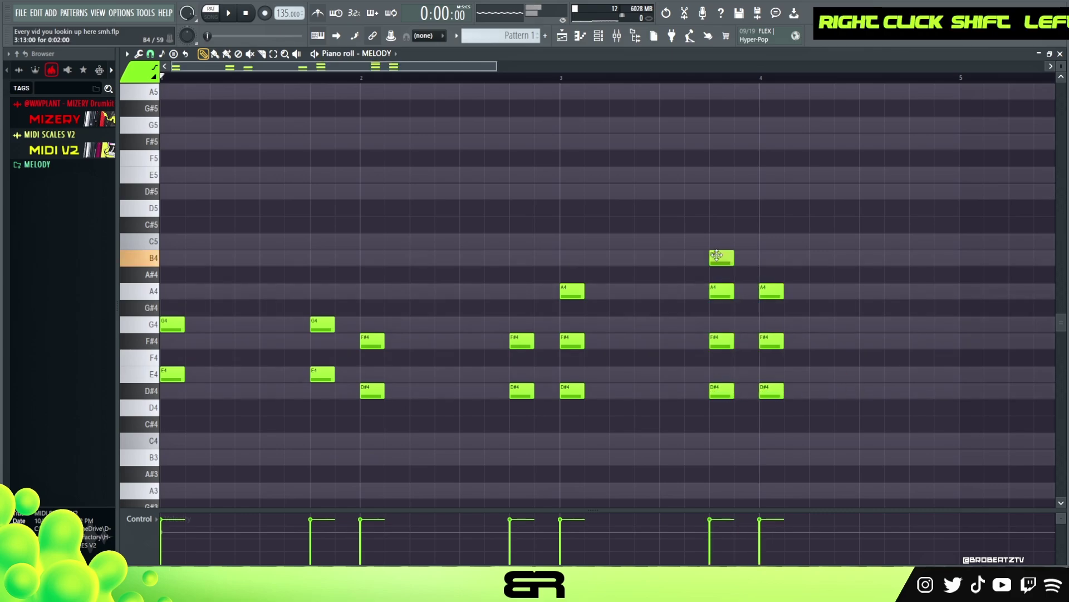
{"action": "right_click", "coordinate": [718, 292]}
{"action": "key", "text": "space"}
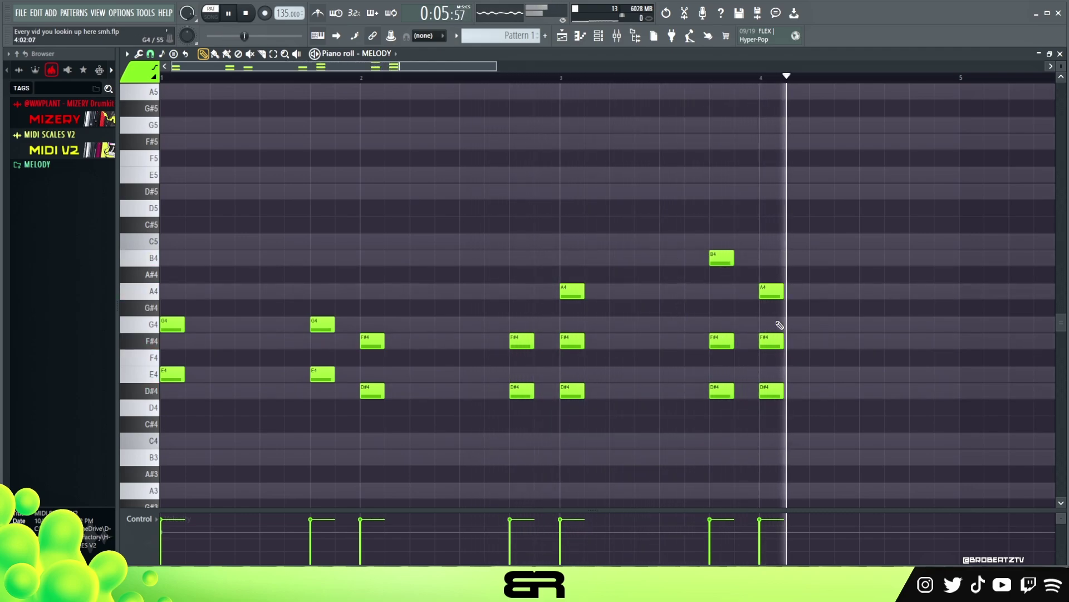
{"action": "key", "text": "space"}
{"action": "left_click_drag", "start_coordinate": [802, 248], "coordinate": [723, 318]}
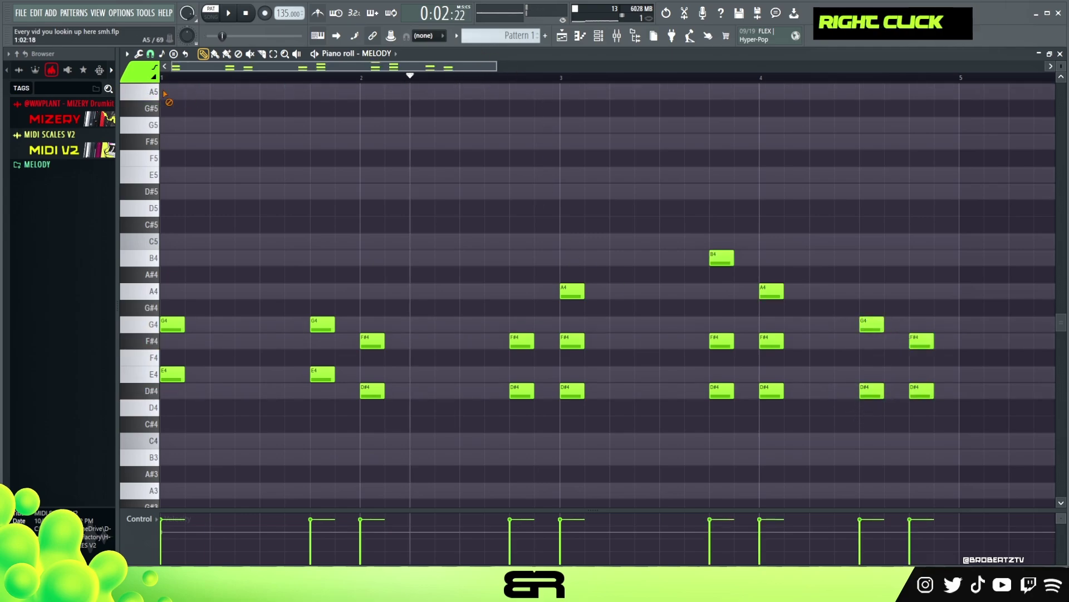
{"action": "key", "text": "space"}
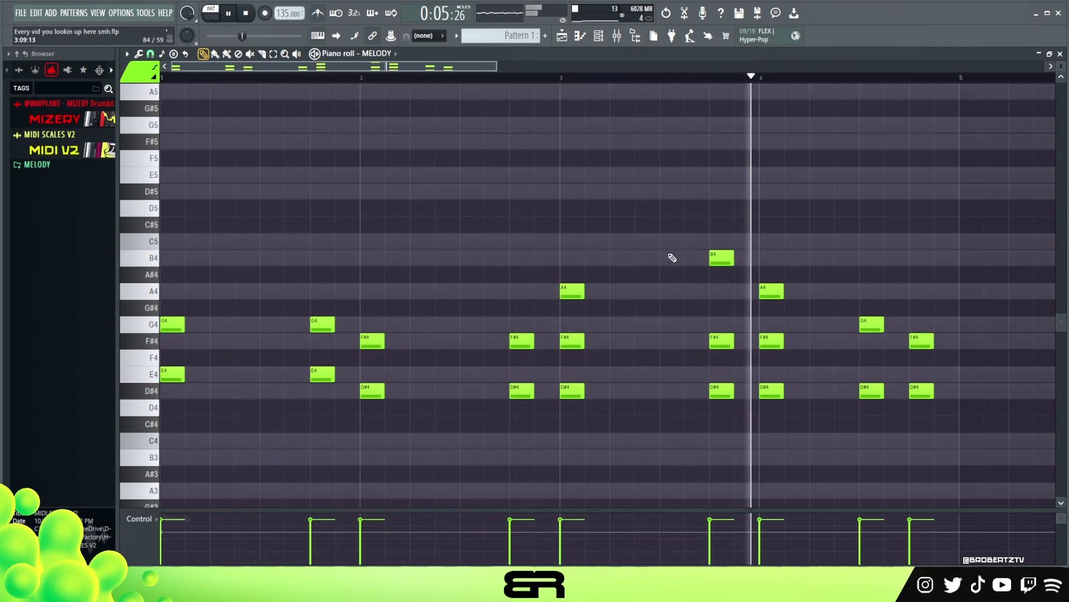
{"action": "key", "text": "space"}
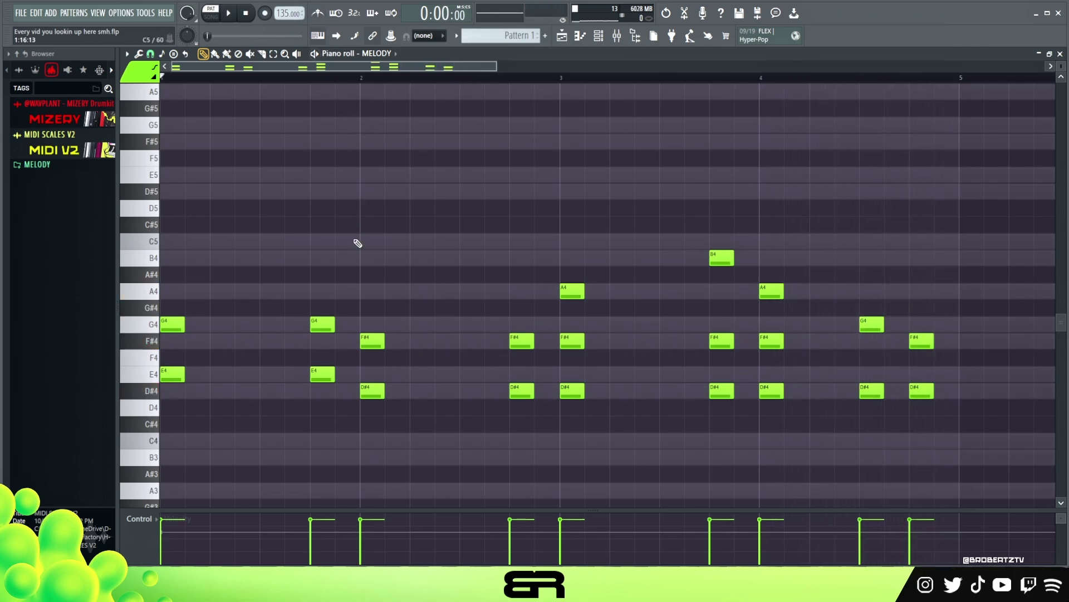
Copy the E4 notes up an octave to E5 with Ctrl+Up
{"action": "left_click", "coordinate": [323, 374], "text": "ctrl"}
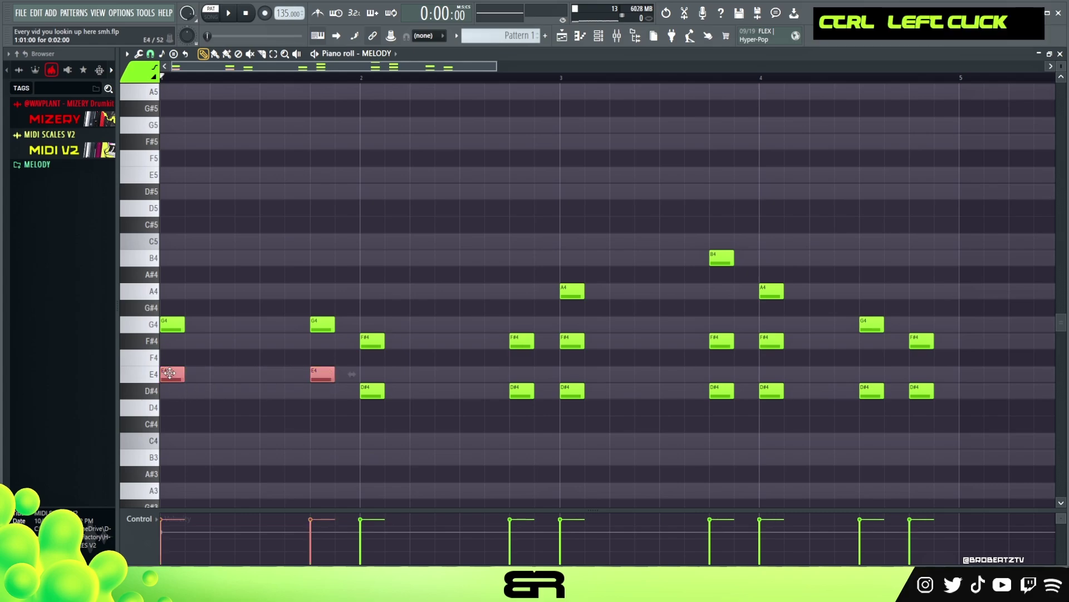
{"action": "key", "text": "ctrl+Up"}
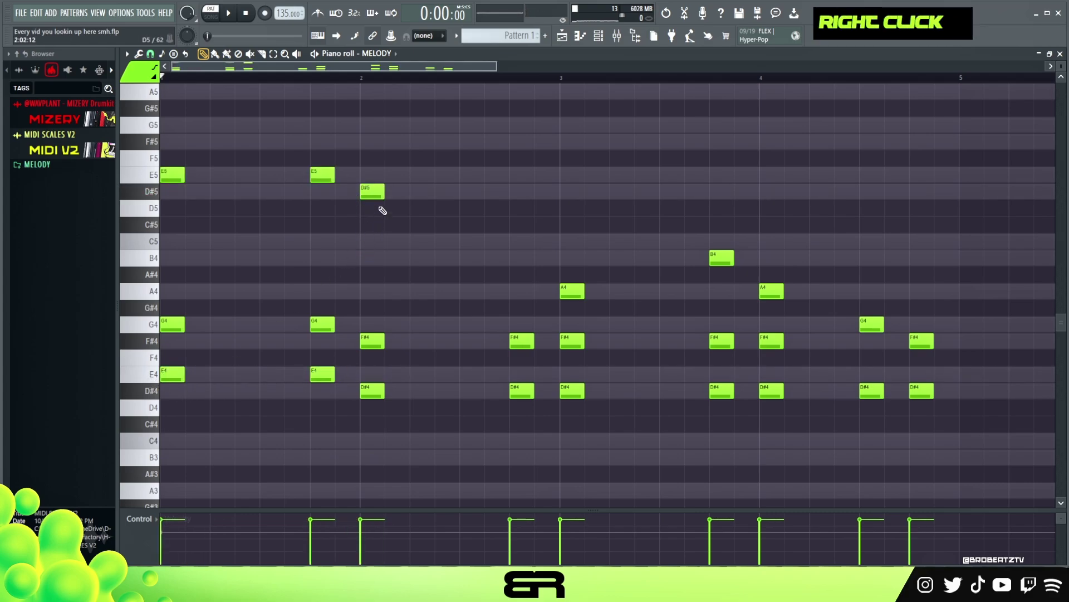
{"action": "key", "text": "space"}
Delete the D#5 note and add B4 notes at bar 2 and bar 2.75
{"action": "key", "text": "space"}
{"action": "right_click", "coordinate": [372, 191]}
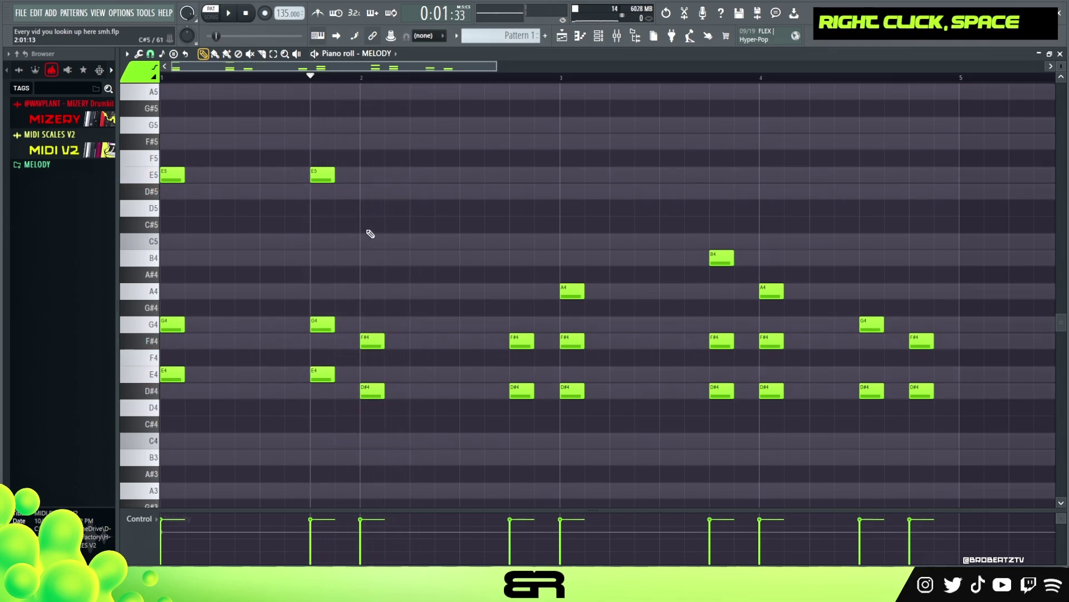
{"action": "left_click", "coordinate": [369, 241]}
{"action": "key", "text": "space"}
{"action": "key", "text": "space"}
{"action": "left_click_drag", "start_coordinate": [372, 241], "coordinate": [372, 258]}
{"action": "key", "text": "space"}
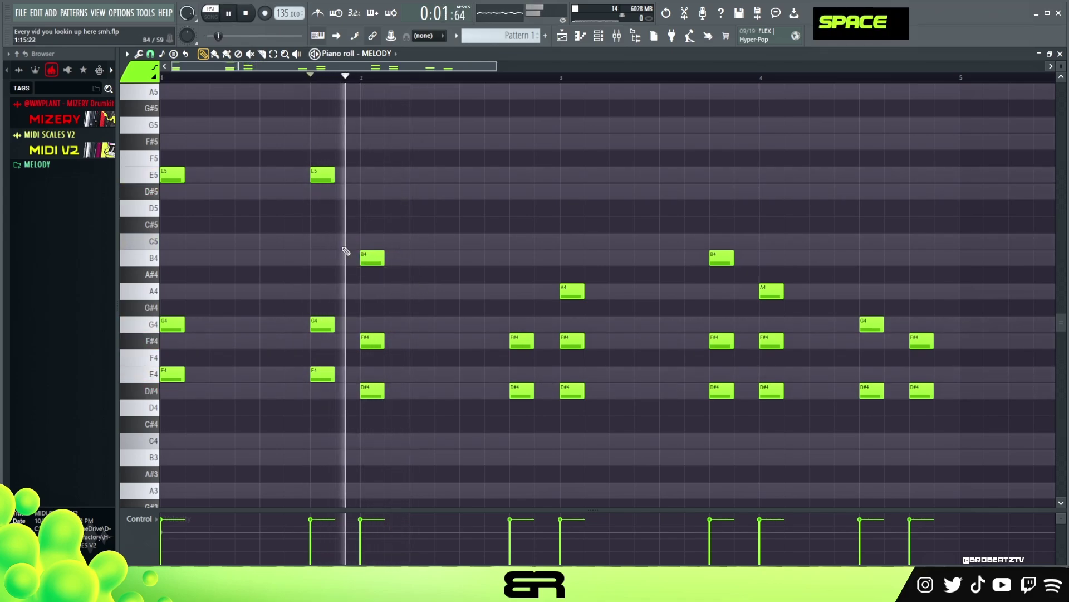
{"action": "key", "text": "space"}
{"action": "left_click", "coordinate": [522, 257]}
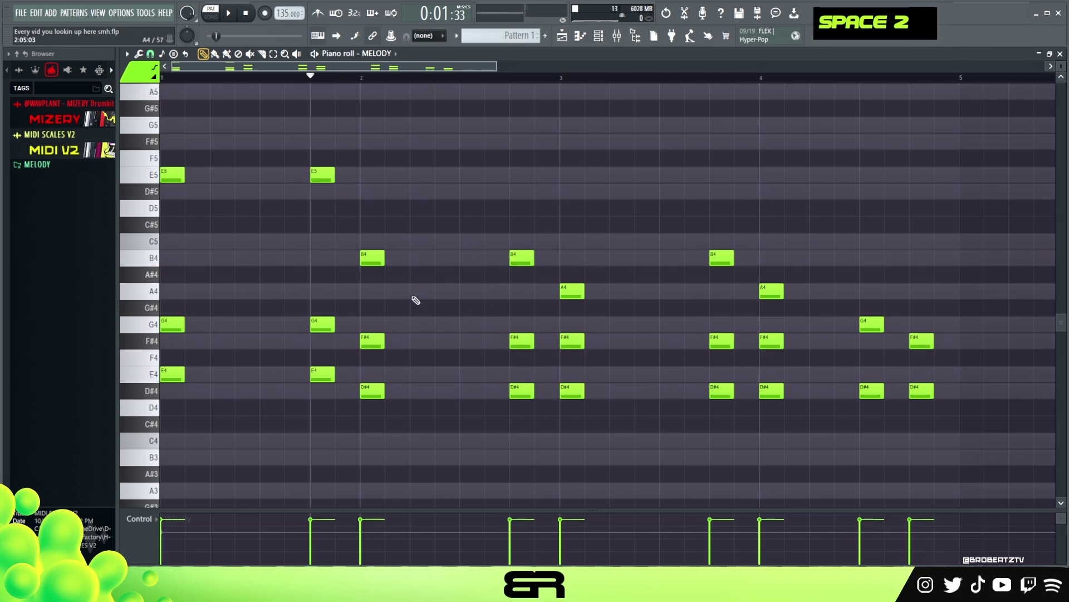
{"action": "key", "text": "space"}
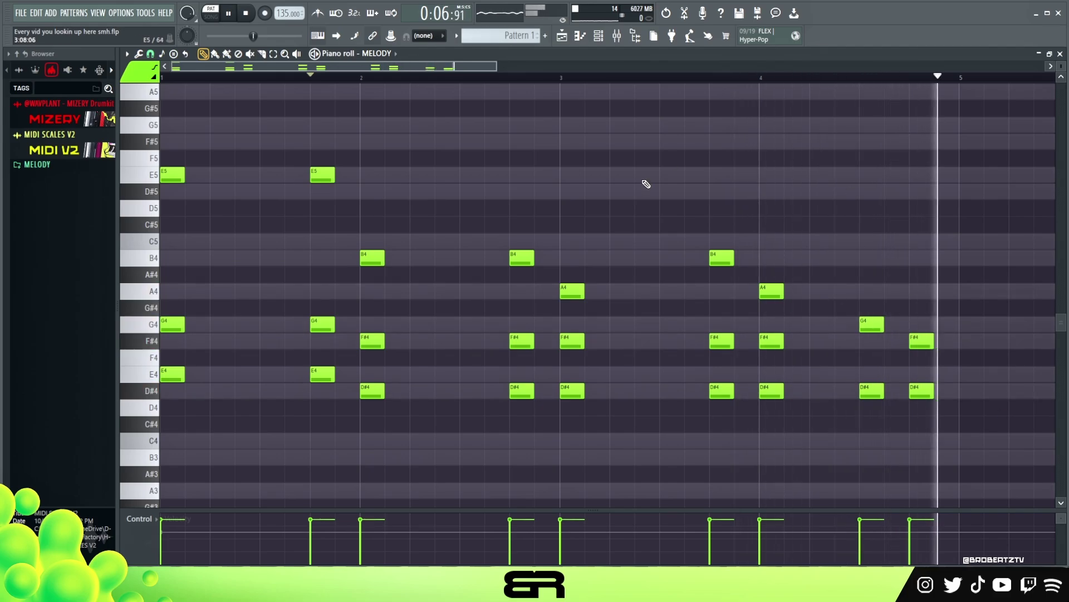
Copy the opening E5, G4, E4 chord to bar 5 and clear the loop selection
{"action": "key", "text": "ctrl+a"}
{"action": "left_click_drag", "start_coordinate": [170, 174], "coordinate": [972, 179]}
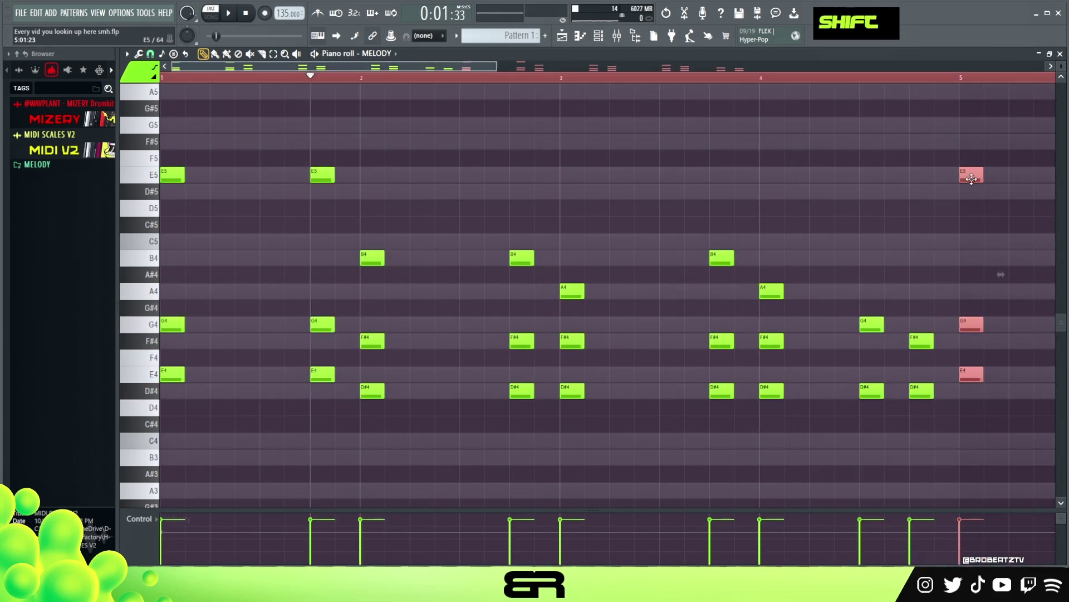
{"action": "right_click", "coordinate": [834, 156]}
{"action": "double_click", "coordinate": [500, 79]}
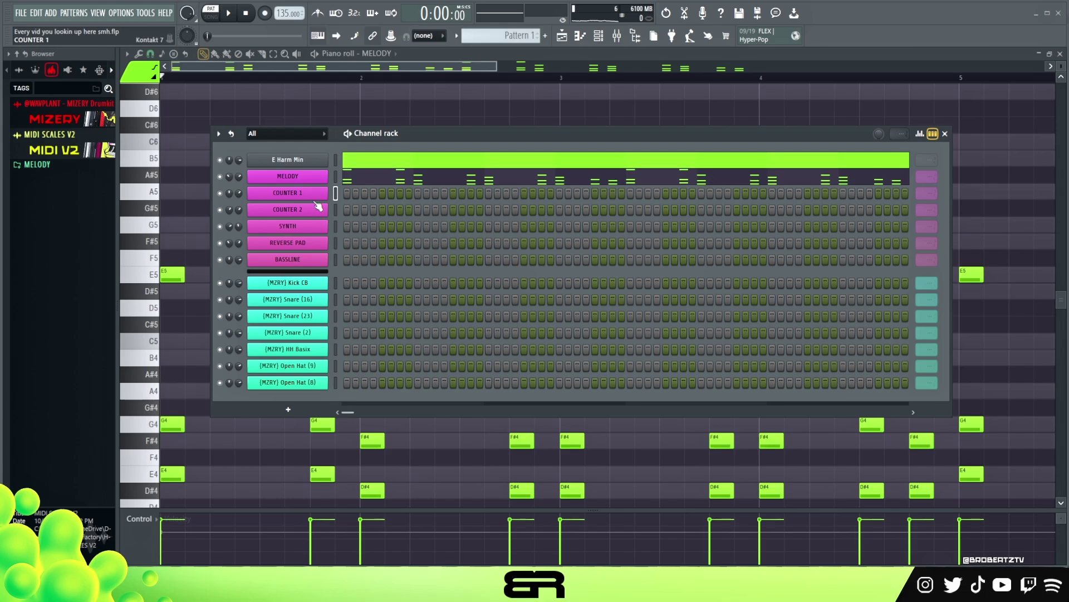
Check the COUNTER 1 and COUNTER 2 instrument sounds
{"action": "mouse_move", "coordinate": [537, 108]}
{"action": "left_mouse_down"}
{"action": "mouse_move", "coordinate": [494, 96]}
{"action": "mouse_move", "coordinate": [519, 103]}
{"action": "left_mouse_up"}
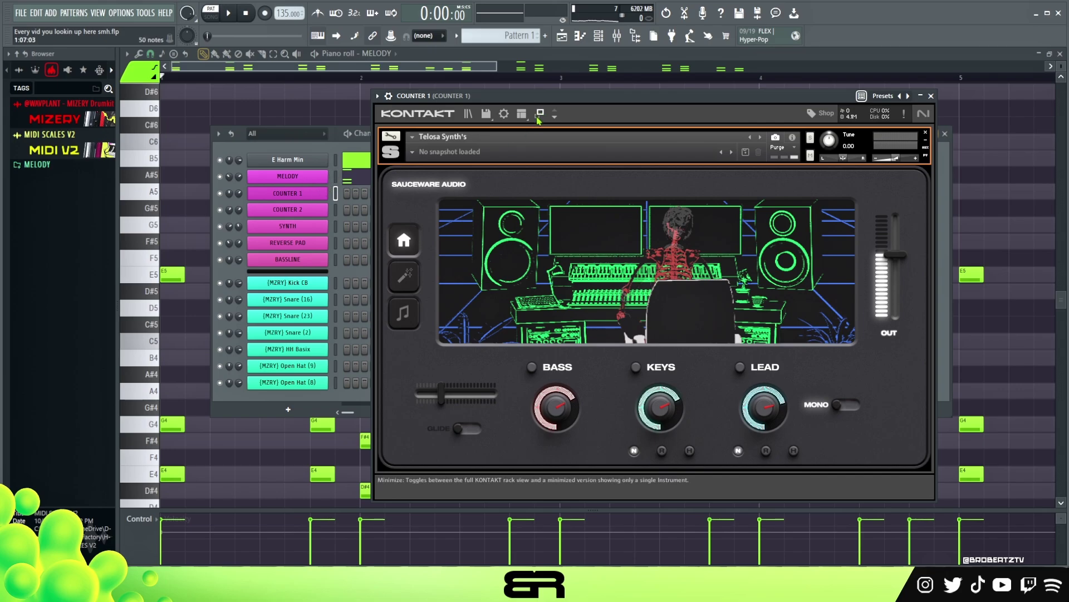
{"action": "left_click", "coordinate": [308, 211]}
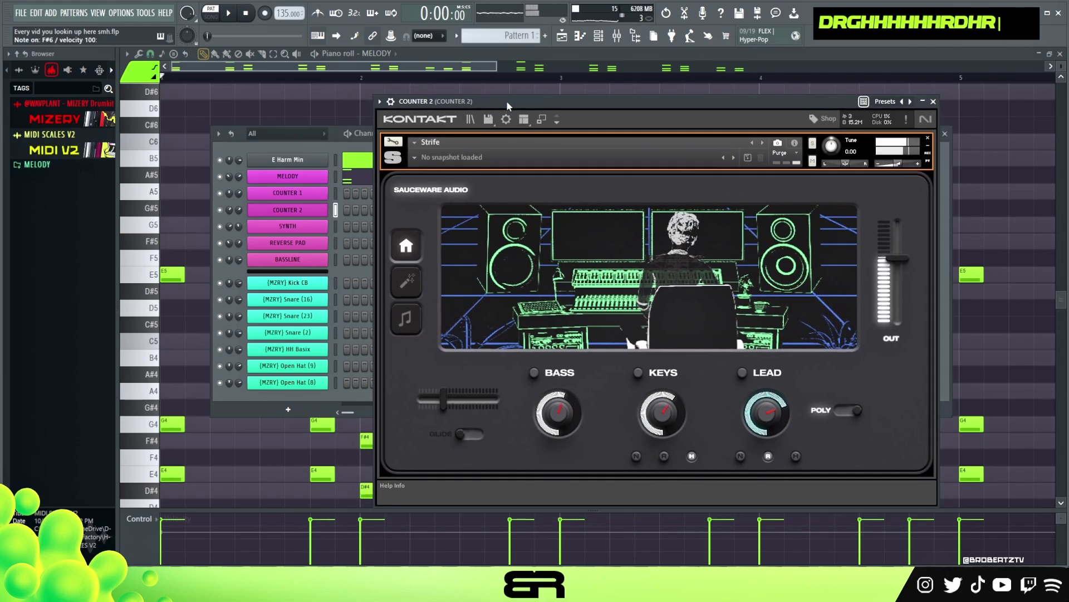
{"action": "left_click", "coordinate": [936, 102]}
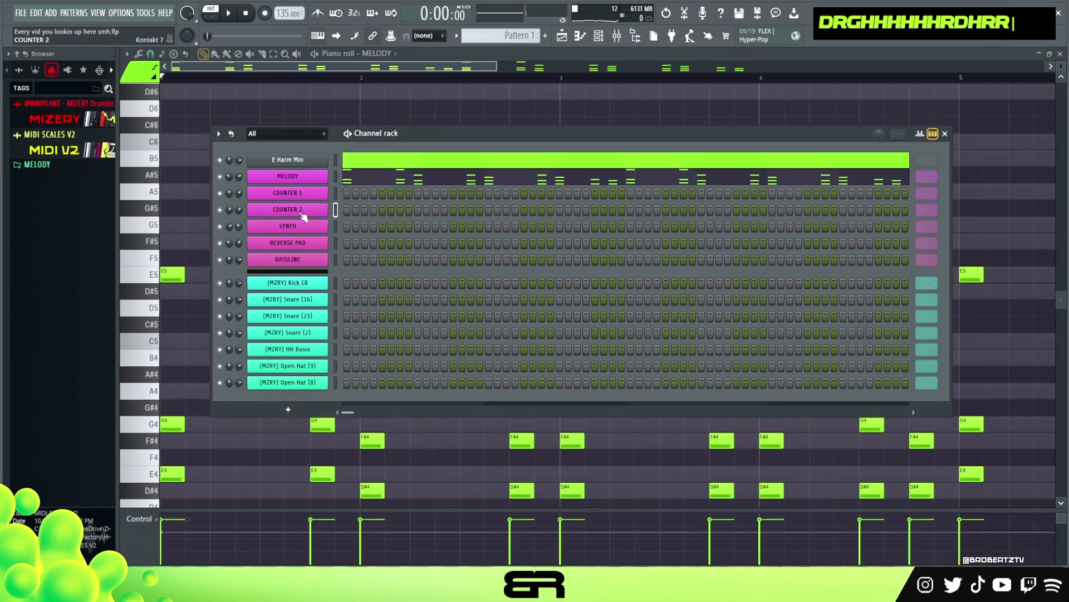
Copy the MELODY notes into COUNTER 1 and preview the pattern
{"action": "right_click", "coordinate": [320, 176]}
{"action": "left_click", "coordinate": [440, 184]}
{"action": "right_click", "coordinate": [320, 193]}
{"action": "left_click", "coordinate": [466, 217]}
{"action": "key", "text": "space"}
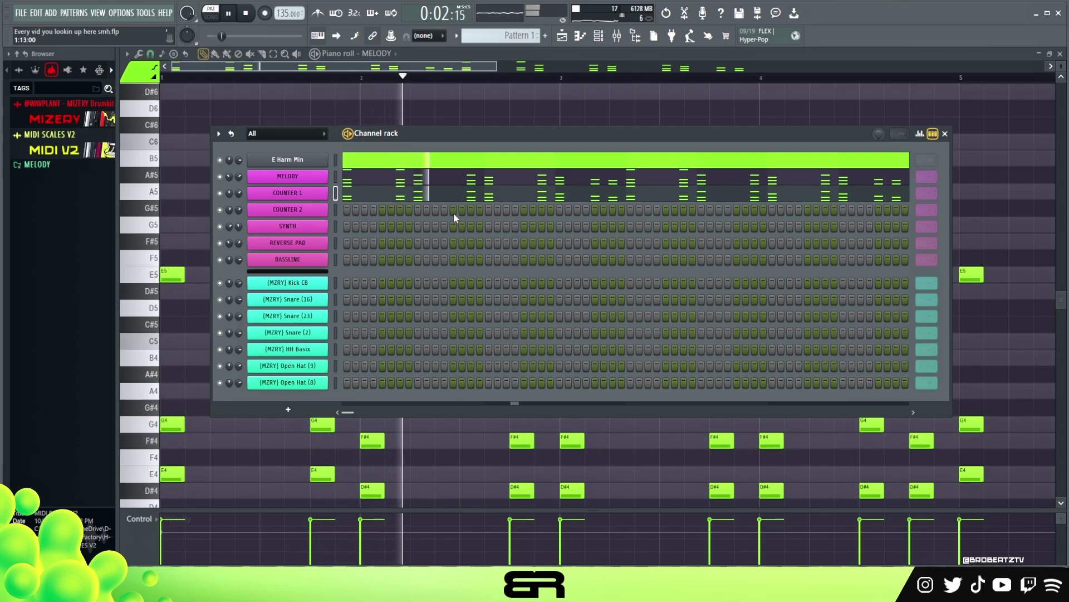
{"action": "key", "text": "space"}
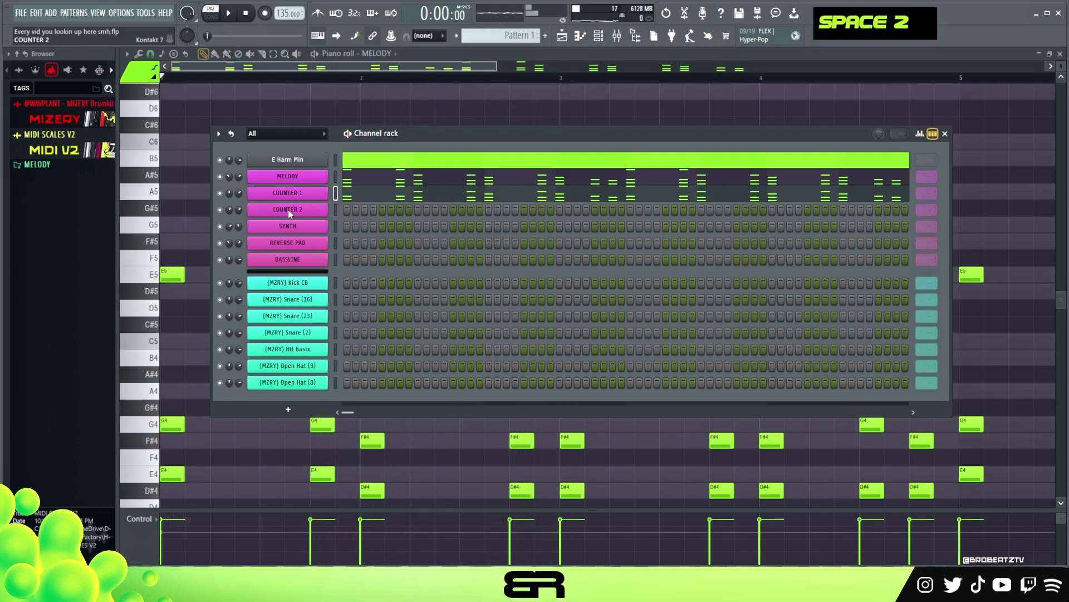
Paste the melody into COUNTER 2, preview both counters, and open COUNTER 2's notes
{"action": "right_click", "coordinate": [289, 209]}
{"action": "left_click", "coordinate": [439, 229]}
{"action": "key", "text": "space"}
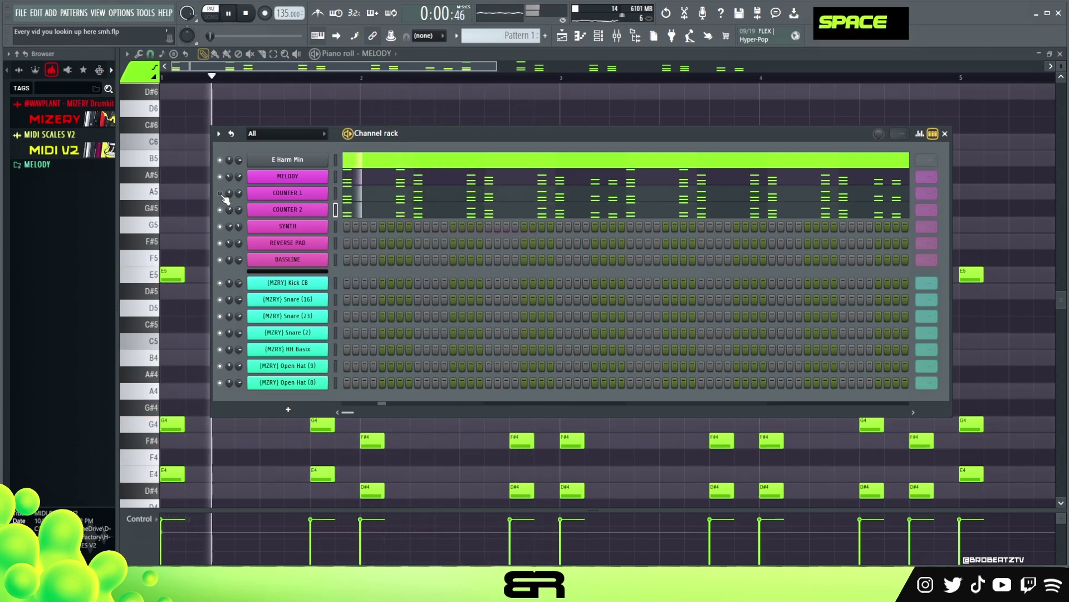
{"action": "key", "text": "space"}
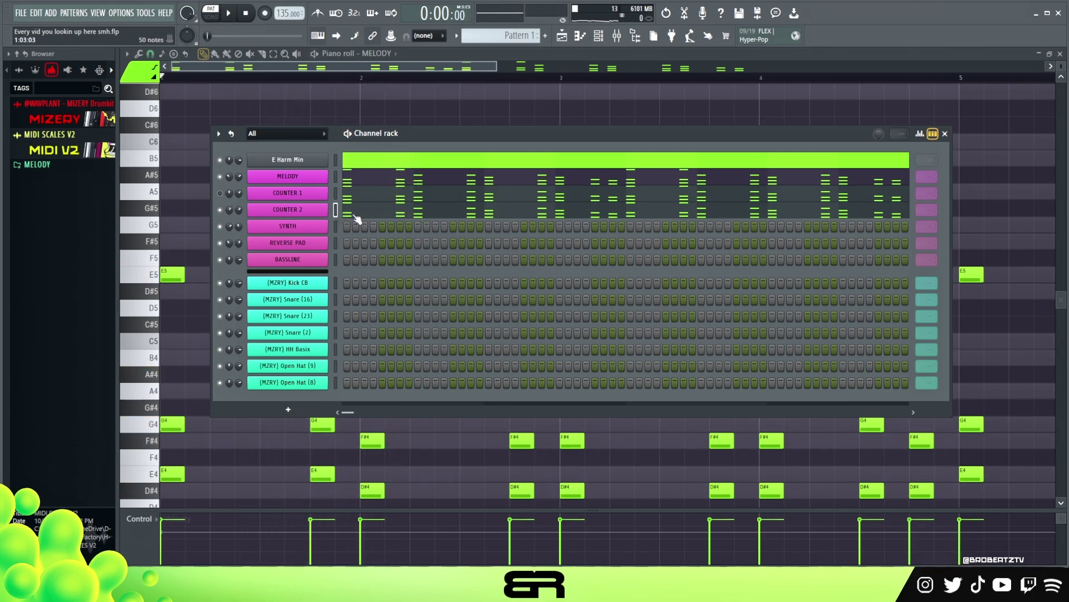
{"action": "left_click_drag", "start_coordinate": [437, 130], "coordinate": [442, 119]}
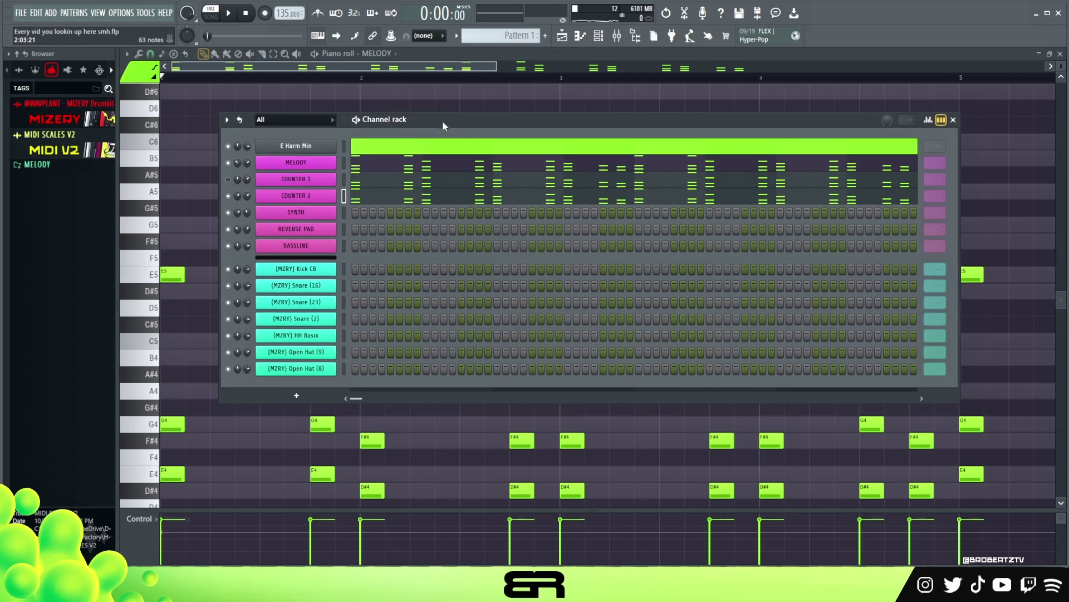
{"action": "left_click", "coordinate": [399, 197]}
Transpose all COUNTER 2 and MELODY notes up one octave and preview
{"action": "key", "text": "ctrl+a"}
{"action": "key", "text": "ctrl+Up"}
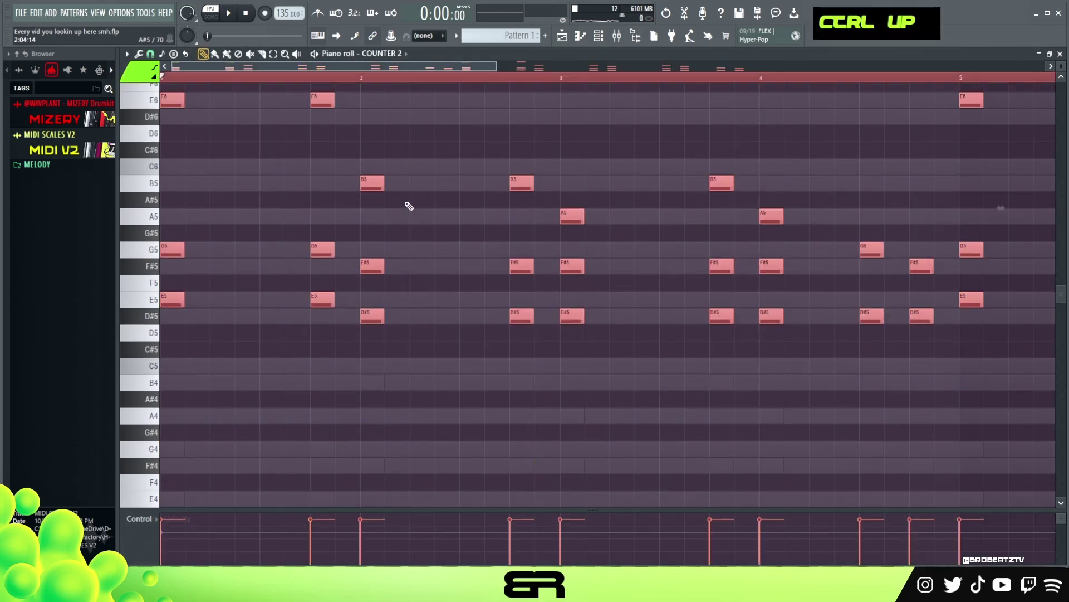
{"action": "left_click", "coordinate": [598, 36]}
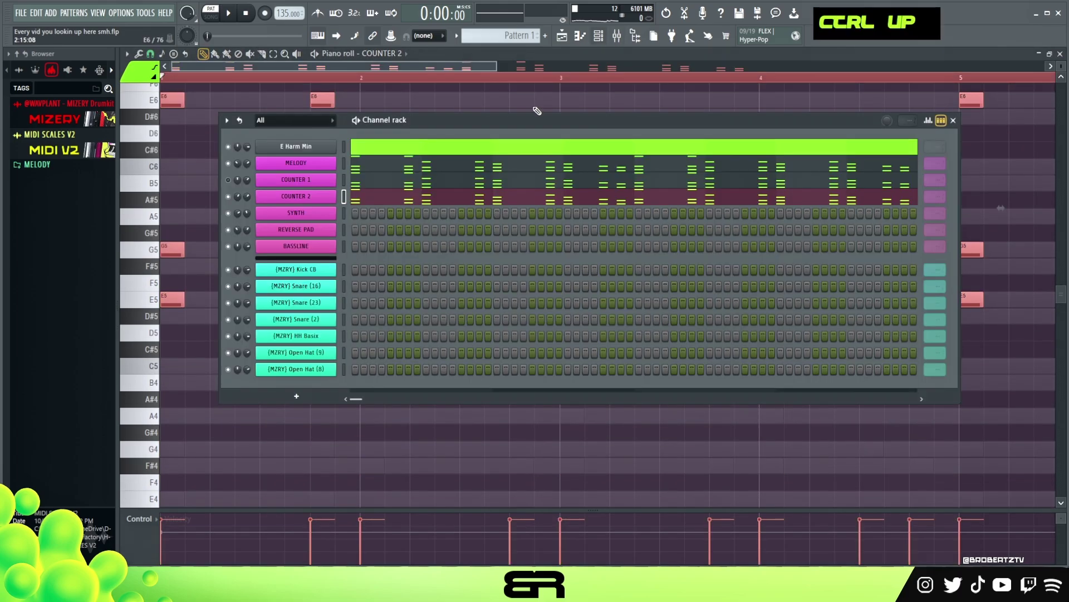
{"action": "left_click", "coordinate": [382, 168]}
{"action": "key", "text": "ctrl+a"}
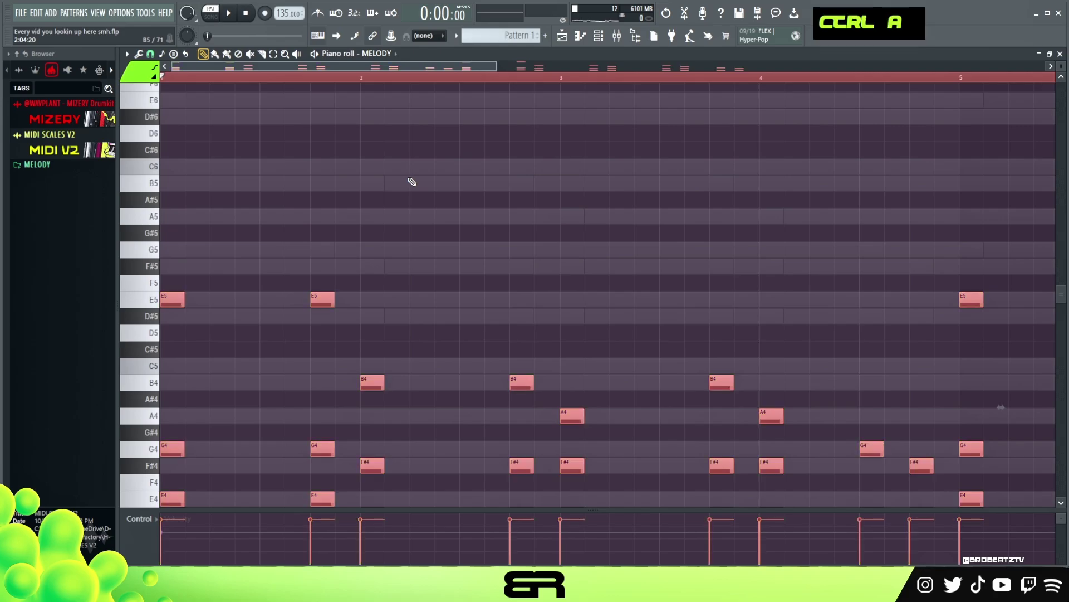
{"action": "key", "text": "ctrl+Up"}
{"action": "key", "text": "space"}
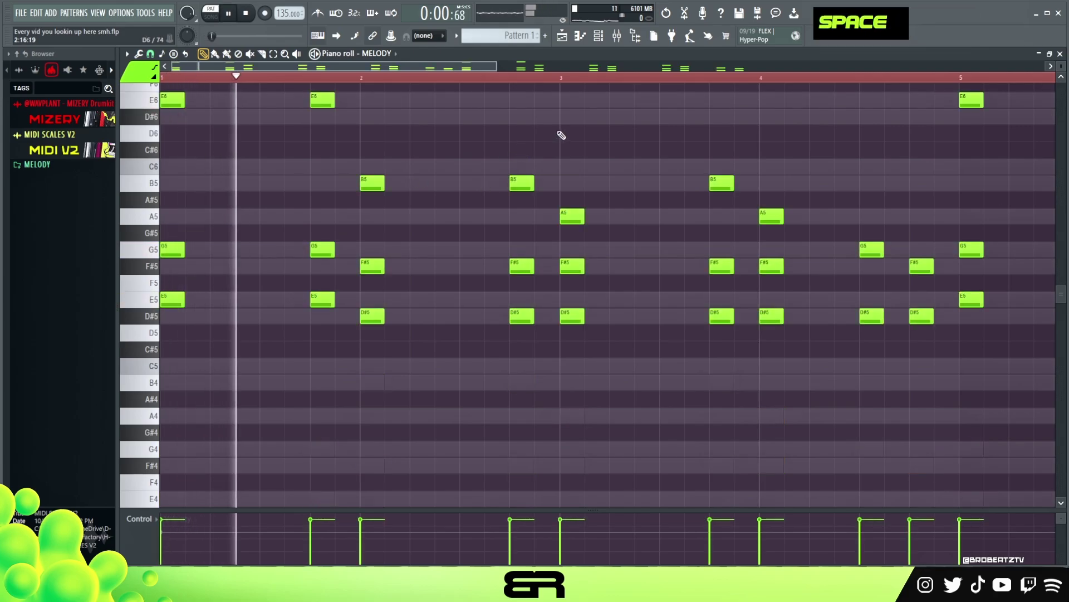
{"action": "key", "text": "ctrl+a"}
{"action": "scroll", "coordinate": [566, 138], "scroll_direction": "down", "scroll_amount": 3}
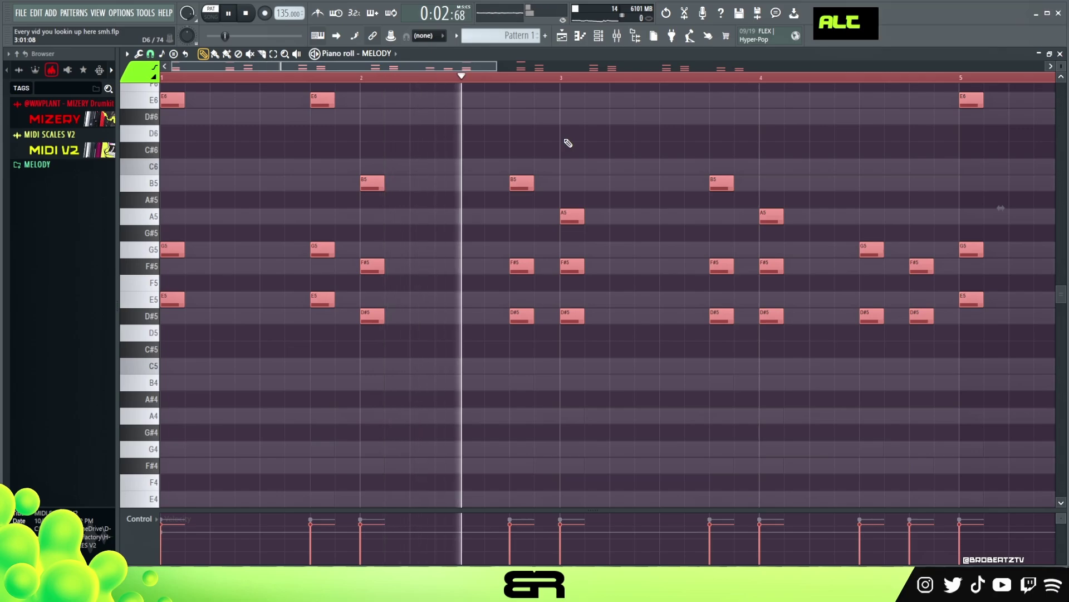
{"action": "right_click", "coordinate": [568, 156]}
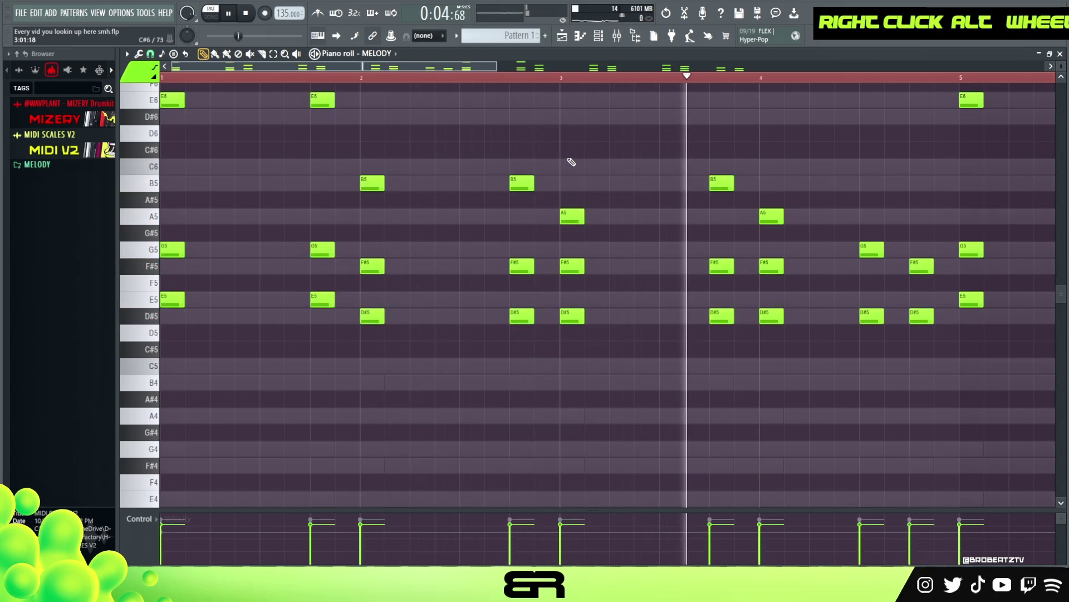
{"action": "scroll", "coordinate": [574, 163], "scroll_direction": "up", "scroll_amount": 1}
{"action": "key", "text": "space"}
{"action": "double_click", "coordinate": [164, 103]}
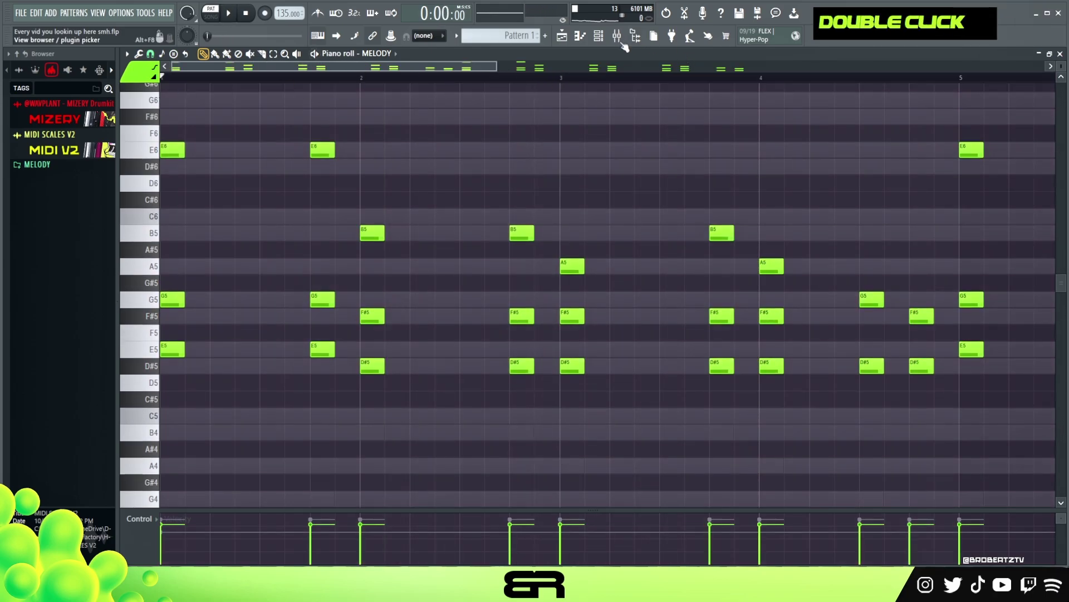
Cut all of COUNTER 1's notes and open its empty piano roll
{"action": "left_click", "coordinate": [602, 38]}
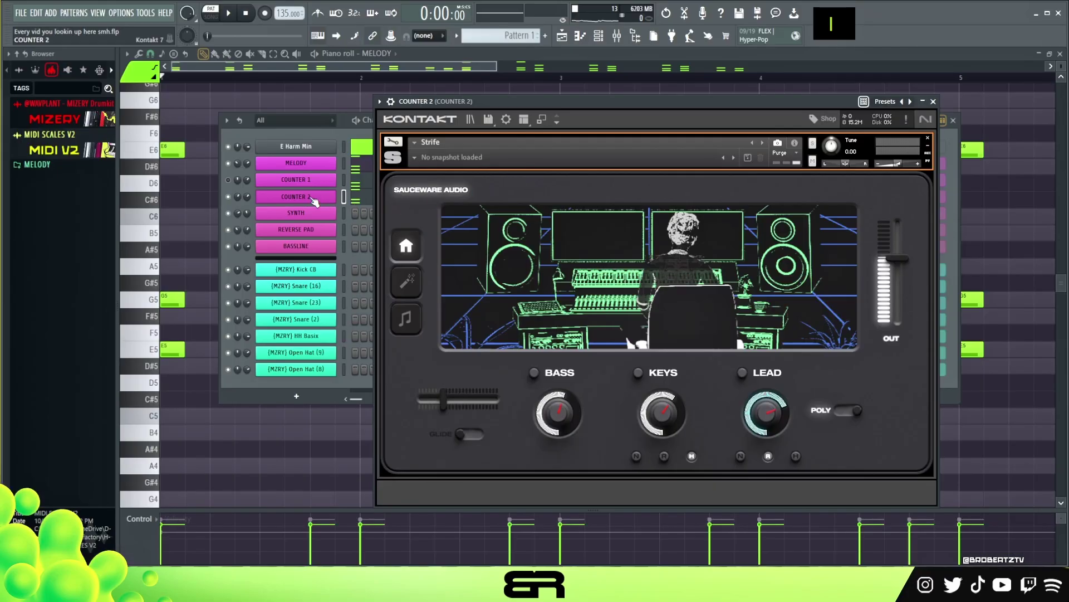
{"action": "right_click", "coordinate": [280, 183]}
{"action": "left_click", "coordinate": [453, 179]}
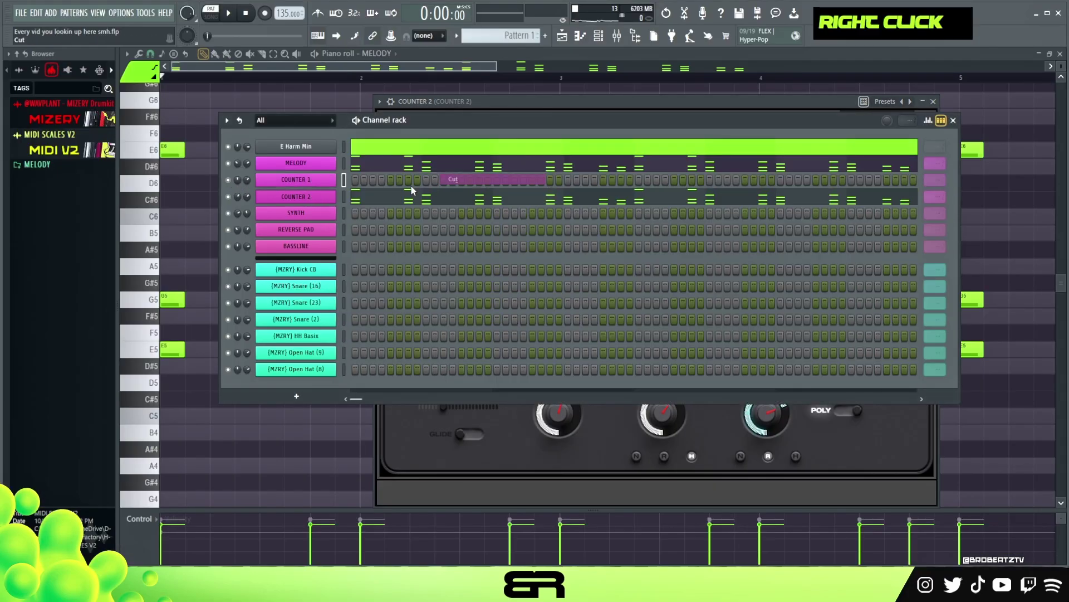
{"action": "right_click", "coordinate": [325, 185]}
{"action": "left_click", "coordinate": [368, 179]}
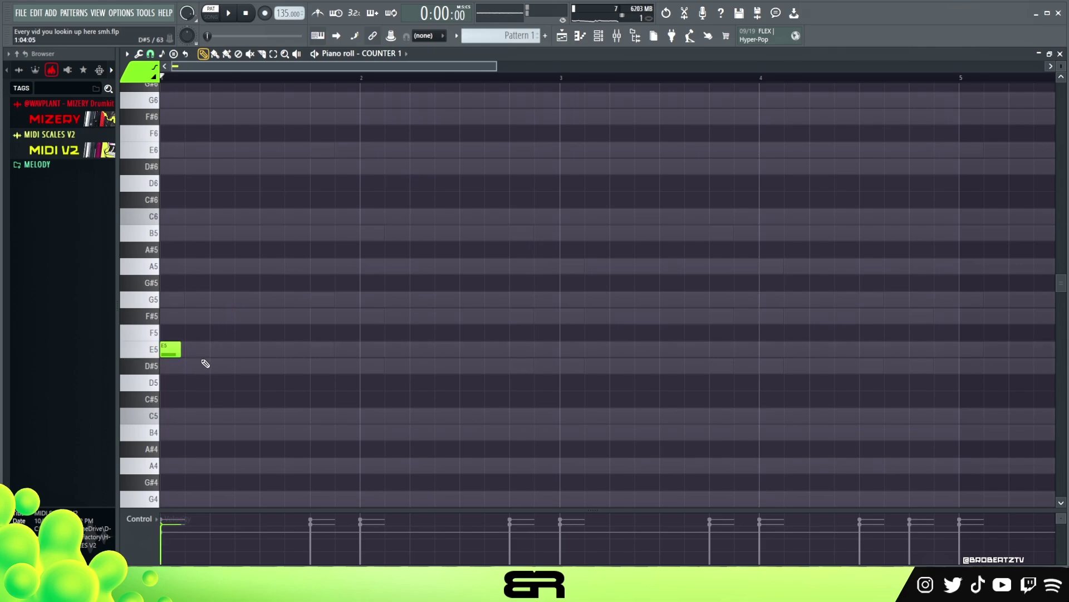
Raise the COUNTER 1 E5 note an octave to E6 and lengthen it slightly
{"action": "key", "text": "space"}
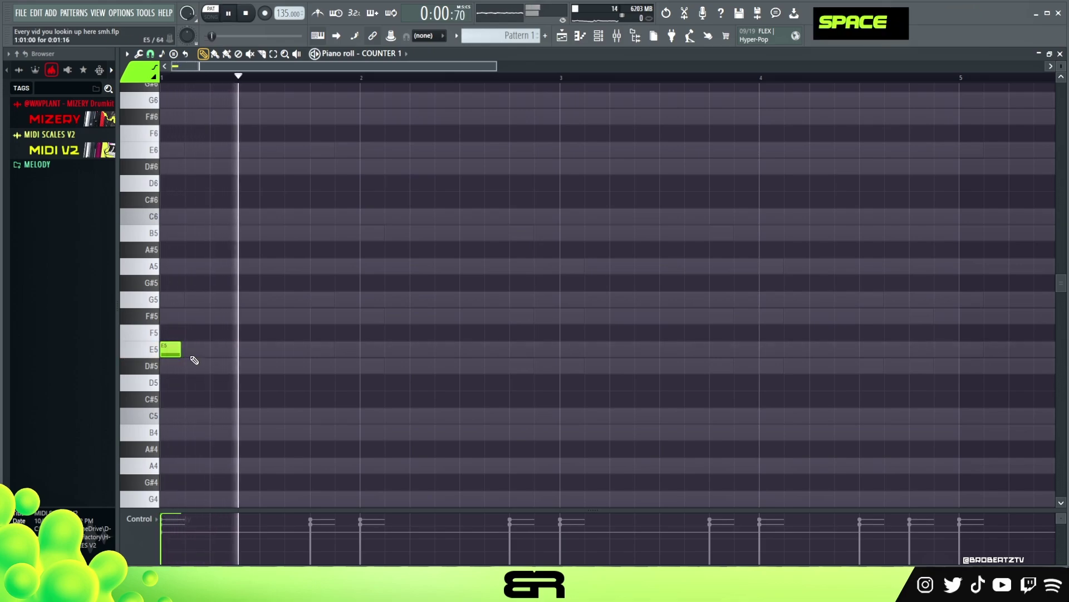
{"action": "double_click", "coordinate": [191, 349]}
{"action": "left_click_drag", "start_coordinate": [174, 343], "coordinate": [172, 366]}
{"action": "key", "text": "space"}
{"action": "key", "text": "ctrl+Up"}
{"action": "key", "text": "space"}
{"action": "scroll", "coordinate": [262, 318], "scroll_direction": "up", "scroll_amount": 3}
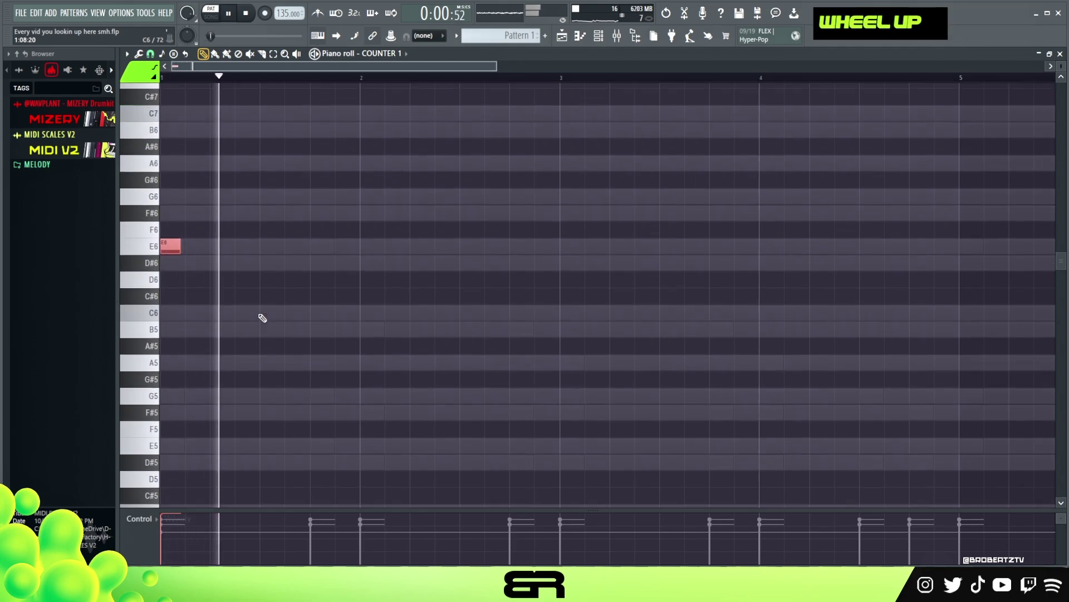
{"action": "key", "text": "space"}
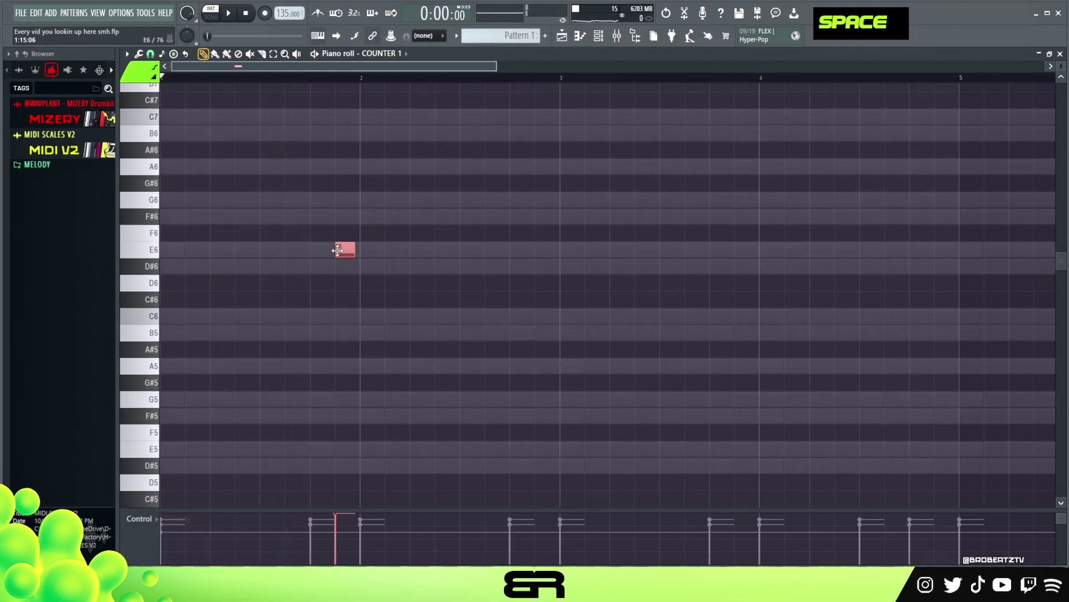
{"action": "left_click", "coordinate": [329, 252], "text": "alt"}
{"action": "right_click", "coordinate": [353, 249]}
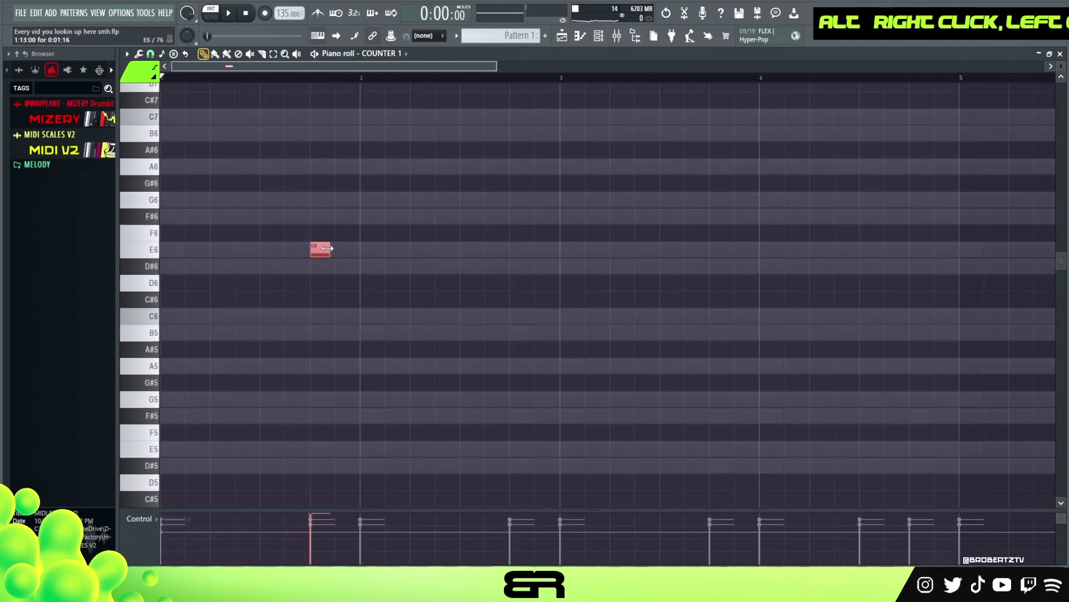
{"action": "left_click_drag", "start_coordinate": [347, 253], "coordinate": [352, 253]}
Add a shortened F#6 note at bar 2, delete the A#6, and discard a trial E6 at bar 4
{"action": "key", "text": "space"}
{"action": "right_click", "coordinate": [358, 255]}
{"action": "left_click", "coordinate": [381, 216]}
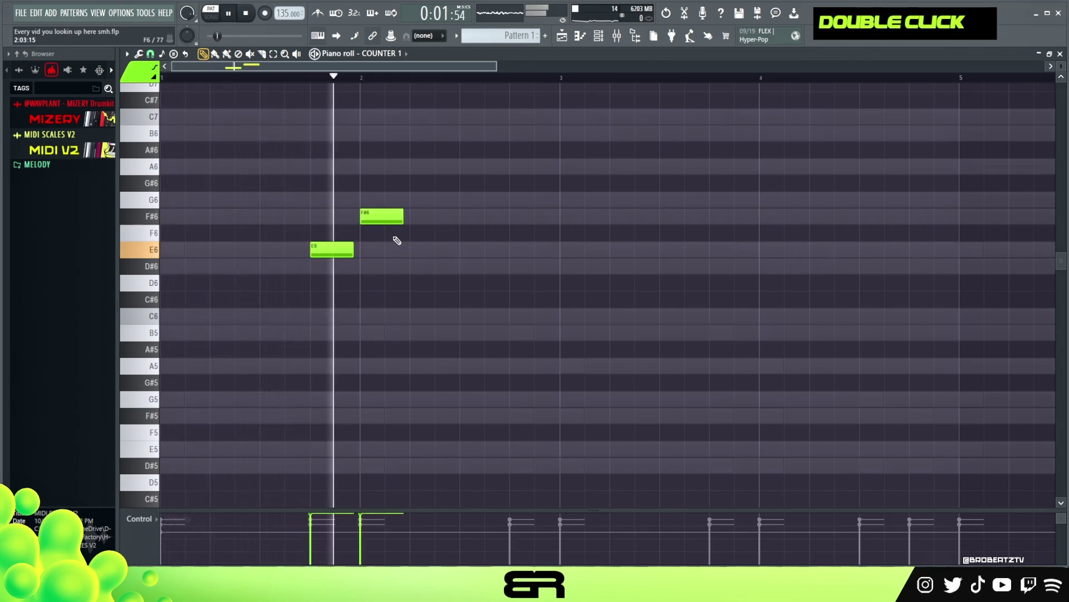
{"action": "key", "text": "space"}
{"action": "left_click_drag", "start_coordinate": [402, 221], "coordinate": [376, 220]}
{"action": "left_click", "coordinate": [367, 215], "text": "ctrl"}
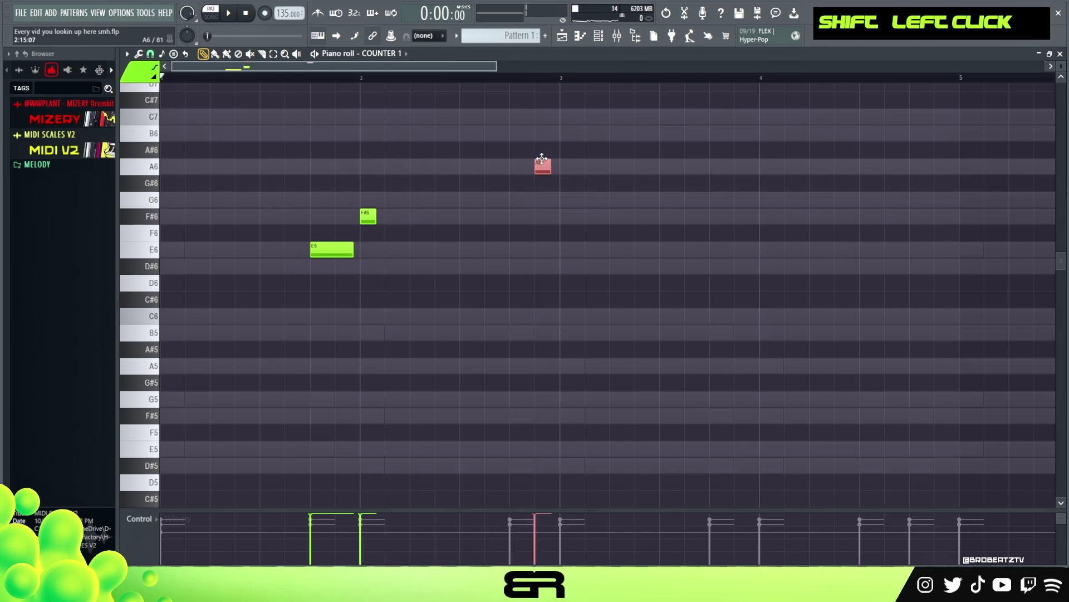
{"action": "key", "text": "space"}
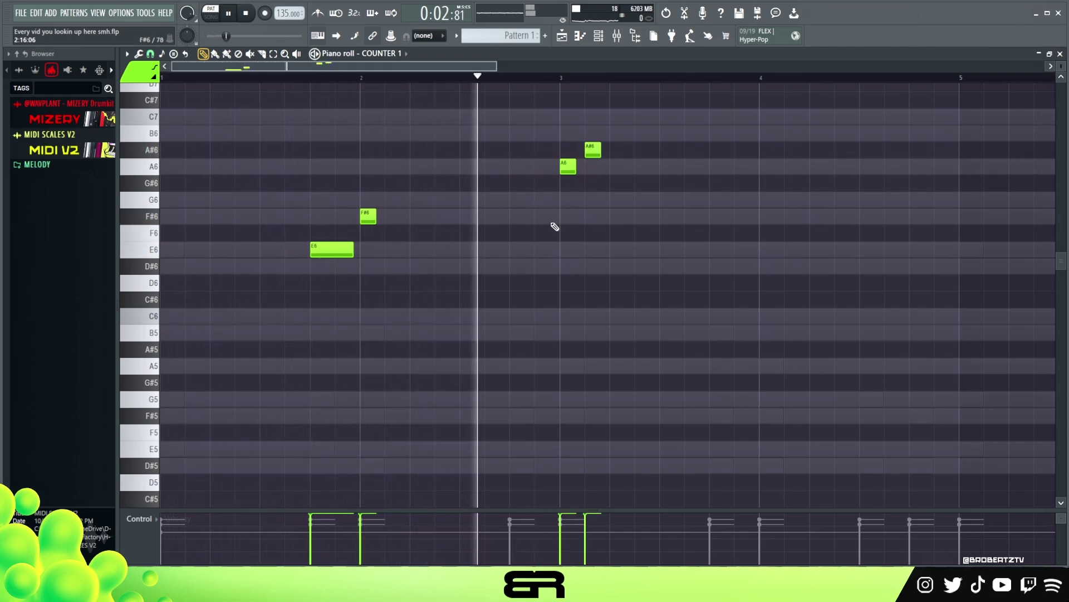
{"action": "right_click", "coordinate": [593, 149]}
{"action": "key", "text": "space"}
{"action": "key", "text": "space"}
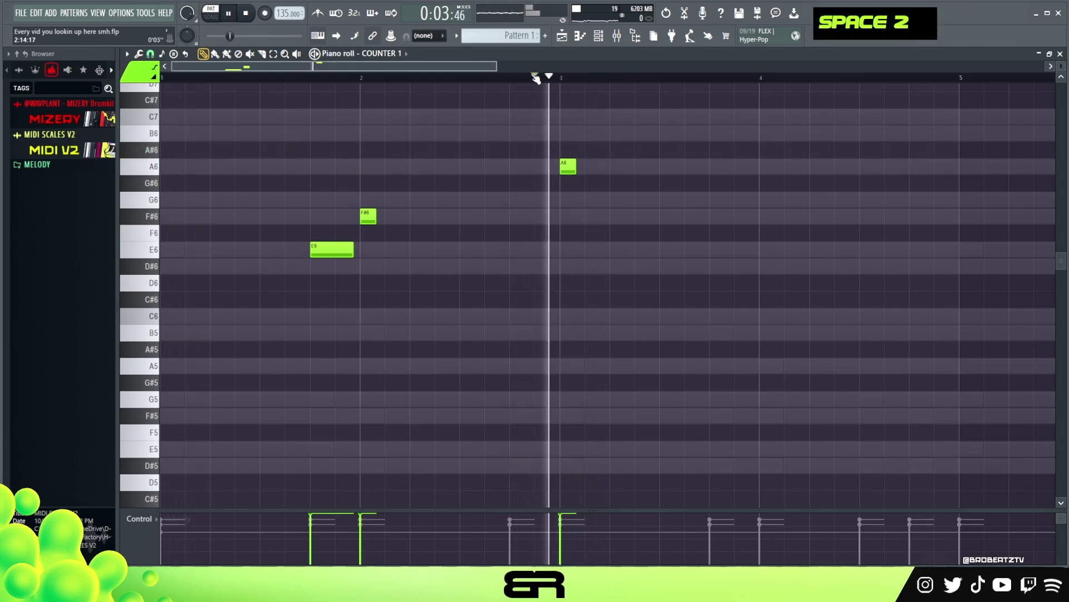
{"action": "key", "text": "space"}
{"action": "left_click", "coordinate": [760, 248]}
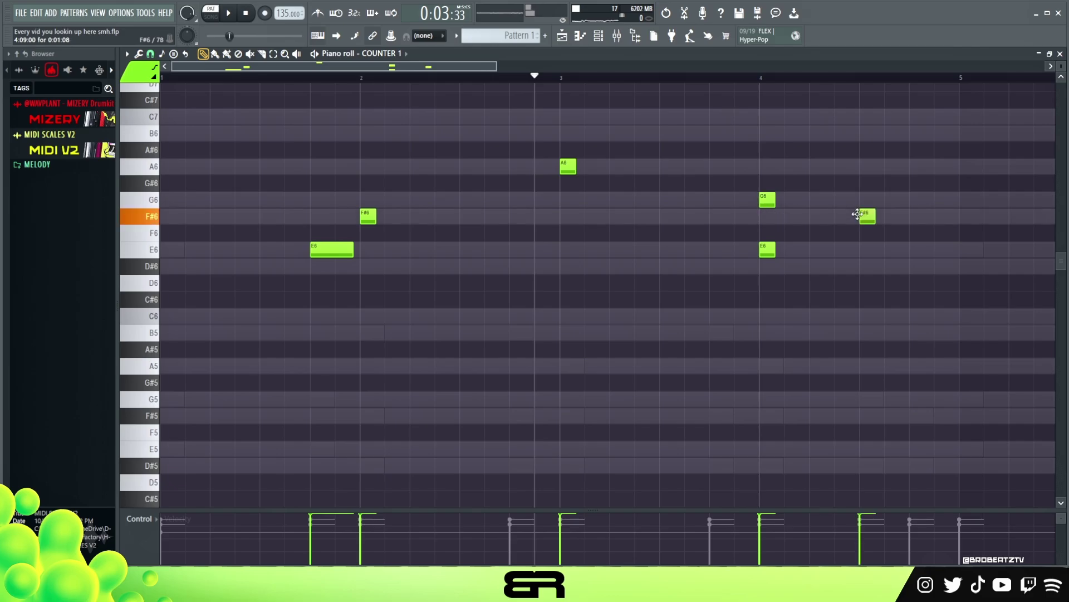
{"action": "right_click", "coordinate": [767, 249]}
{"action": "key", "text": "space"}
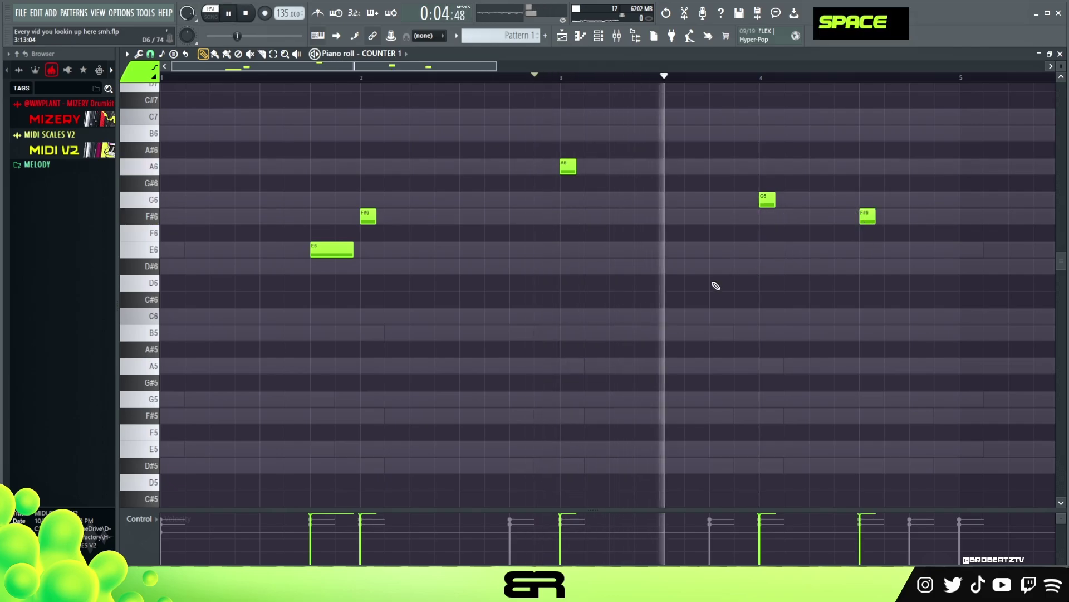
Select all COUNTER 1 notes, audition them, and duplicate the phrase right after the original
{"action": "key", "text": "ctrl+a"}
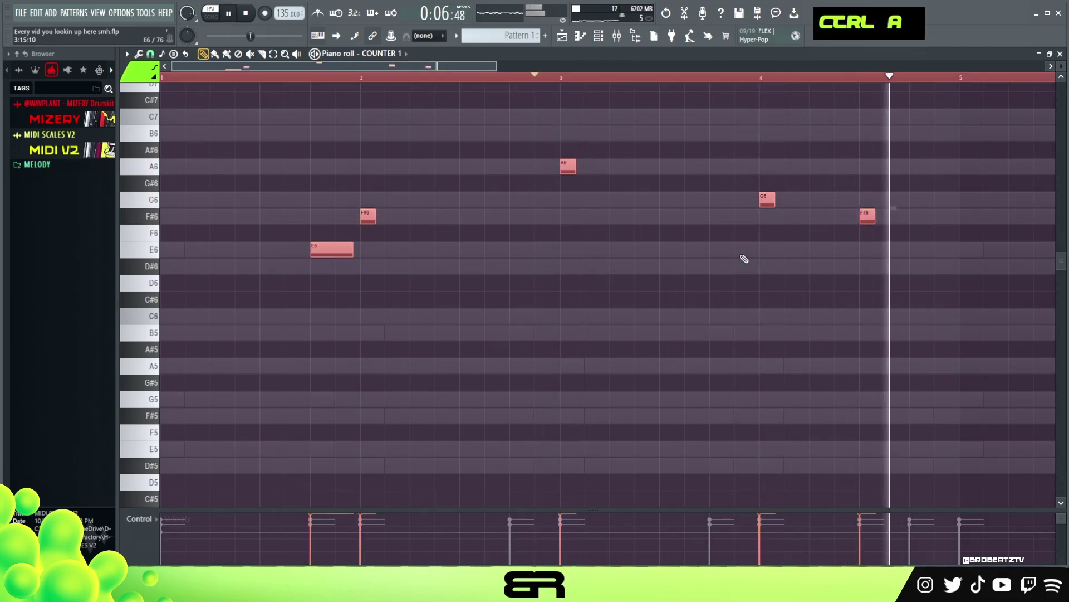
{"action": "scroll", "coordinate": [743, 257], "scroll_direction": "down", "scroll_amount": 3, "text": "alt"}
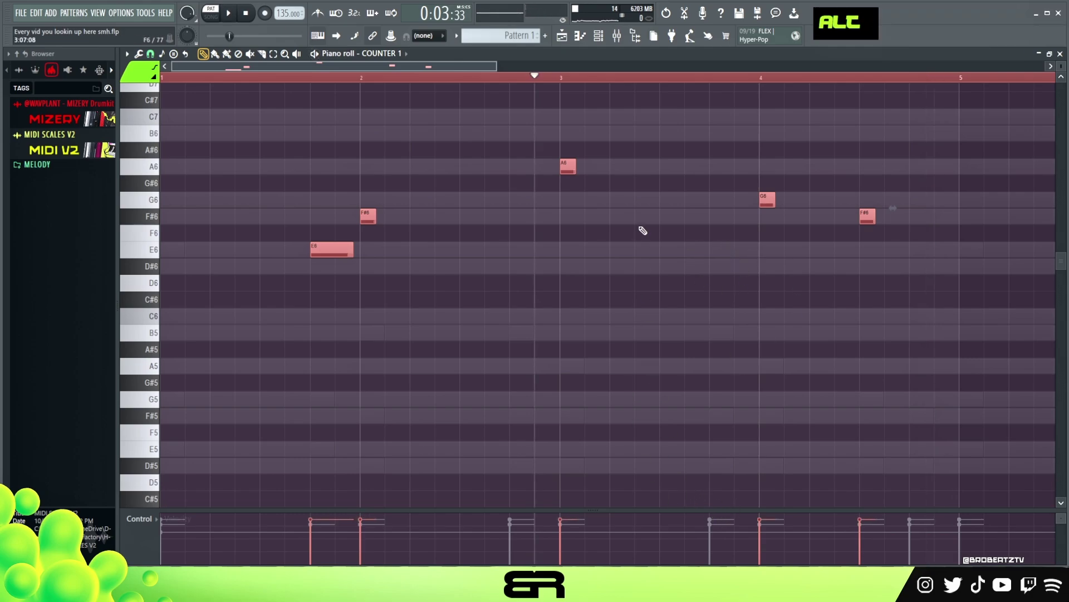
{"action": "key", "text": "space"}
{"action": "scroll", "coordinate": [643, 230], "scroll_direction": "down", "scroll_amount": 1, "text": "alt"}
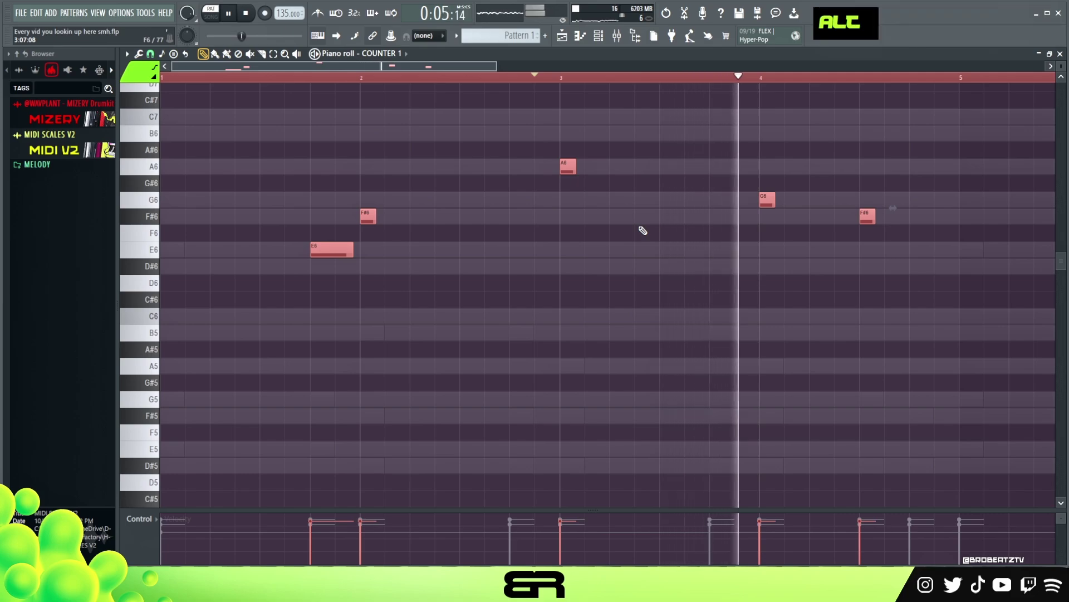
{"action": "key", "text": "space"}
{"action": "scroll", "coordinate": [643, 230], "scroll_direction": "down", "scroll_amount": 1, "text": "alt"}
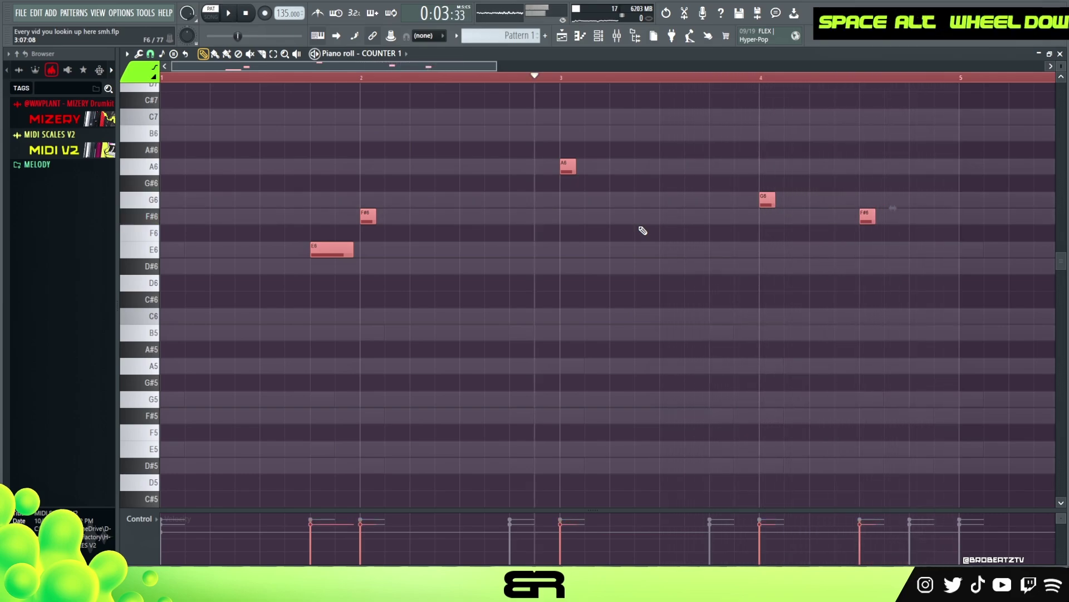
{"action": "key", "text": "space"}
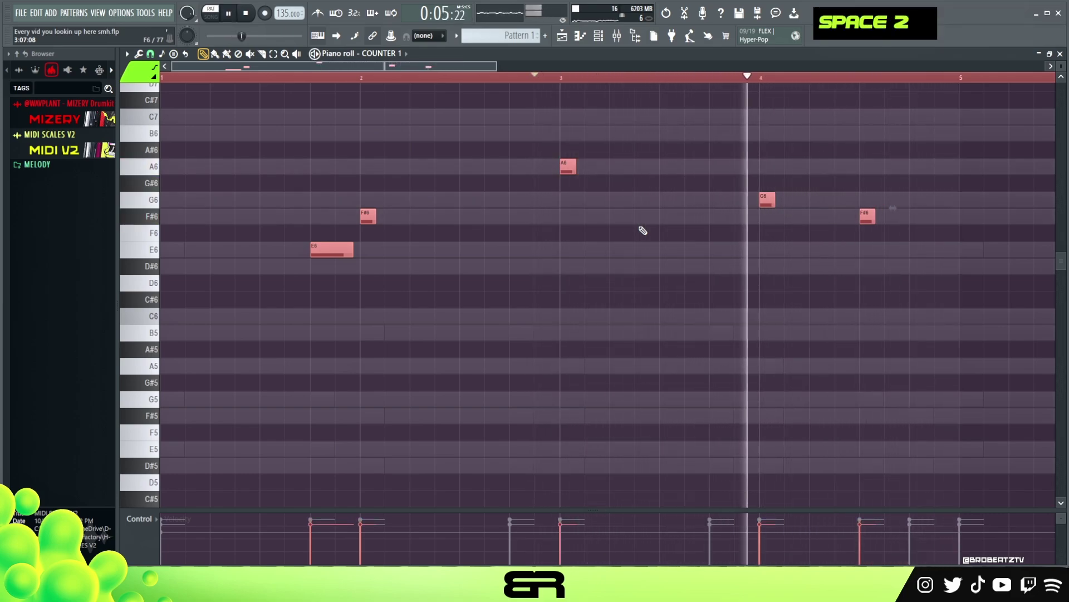
{"action": "right_click", "coordinate": [457, 114]}
{"action": "key", "text": "space"}
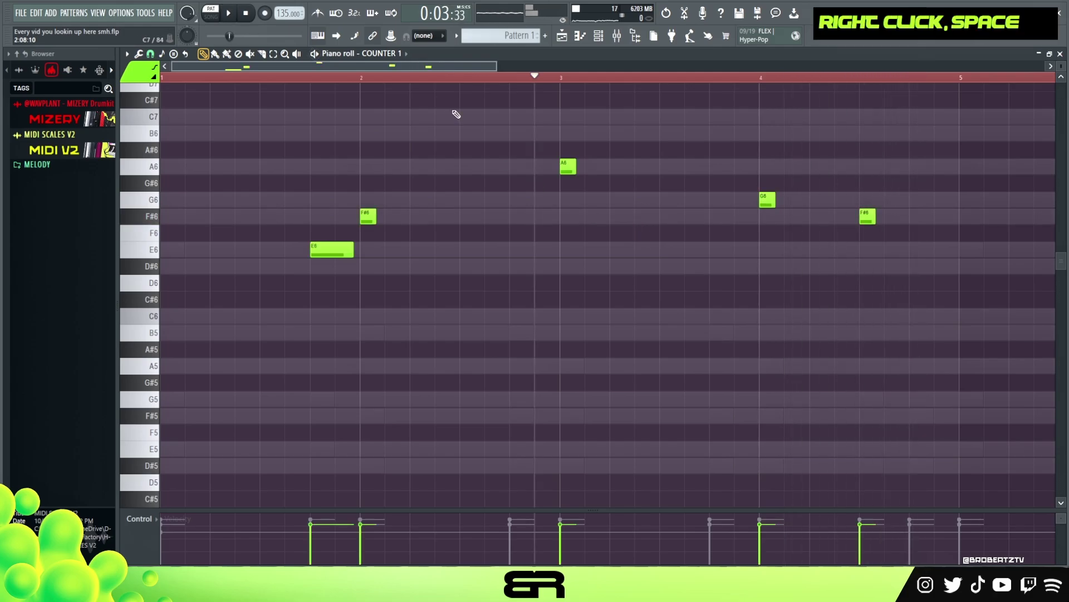
{"action": "scroll", "coordinate": [463, 88], "scroll_direction": "down", "scroll_amount": 4}
{"action": "left_click_drag", "start_coordinate": [270, 245], "coordinate": [721, 240], "text": "shift"}
{"action": "left_click_drag", "start_coordinate": [686, 204], "coordinate": [687, 203]}
{"action": "double_click", "coordinate": [157, 80]}
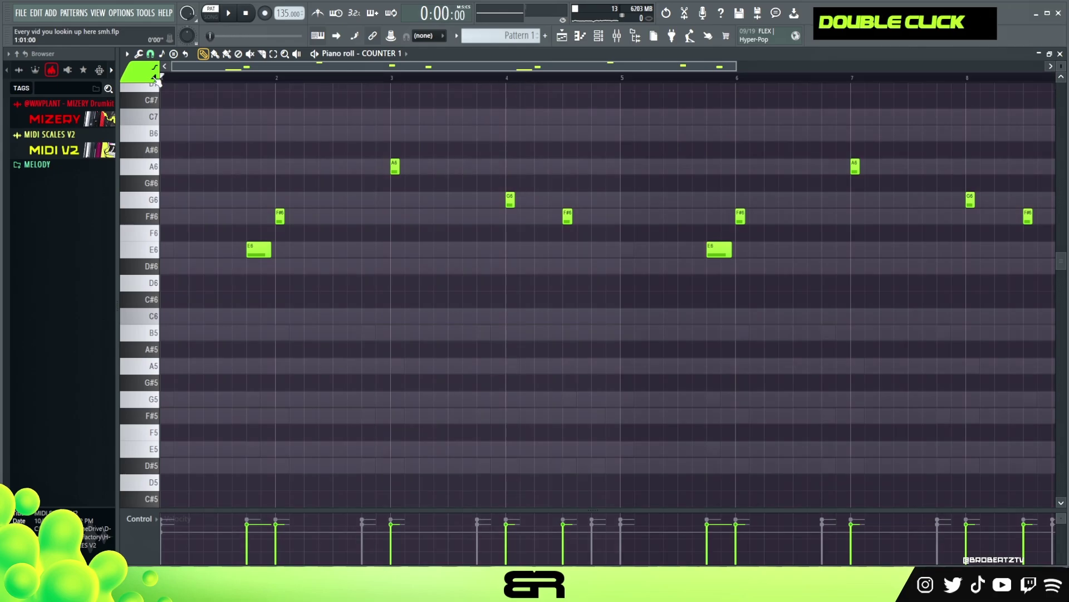
Show the list of all channels, look at the COUNTER 2 notes, then return to the channel list
{"action": "left_click", "coordinate": [606, 46]}
{"action": "double_click", "coordinate": [407, 199]}
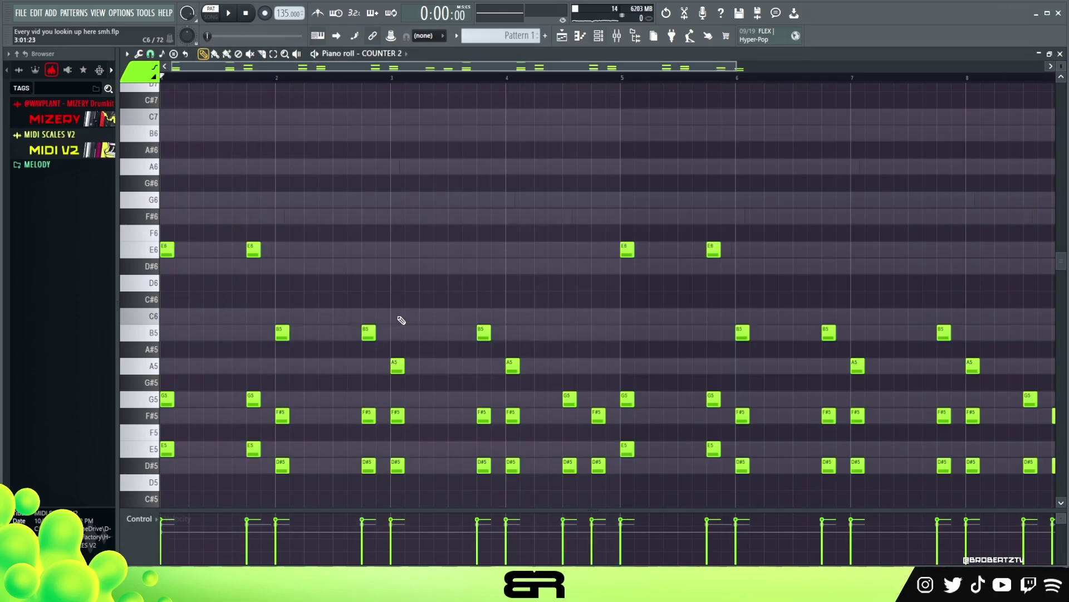
{"action": "scroll", "coordinate": [410, 279], "scroll_direction": "down", "scroll_amount": 3}
{"action": "scroll", "coordinate": [425, 270], "scroll_direction": "up", "scroll_amount": 3}
{"action": "left_click", "coordinate": [601, 47]}
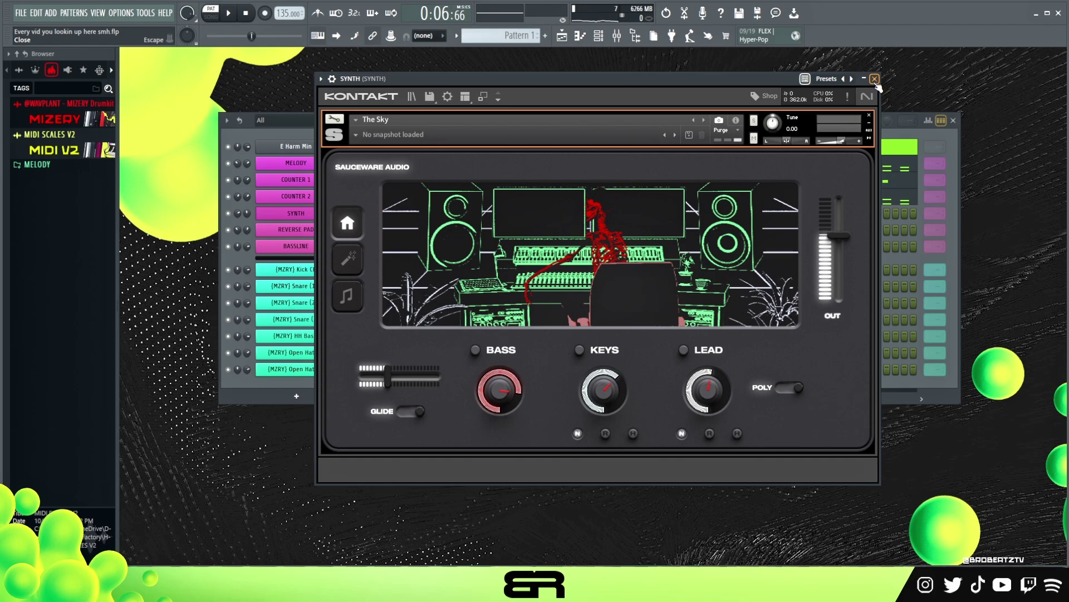
Close the SYNTH channel's Kontakt window with The Sky instrument
{"action": "left_click", "coordinate": [874, 80]}
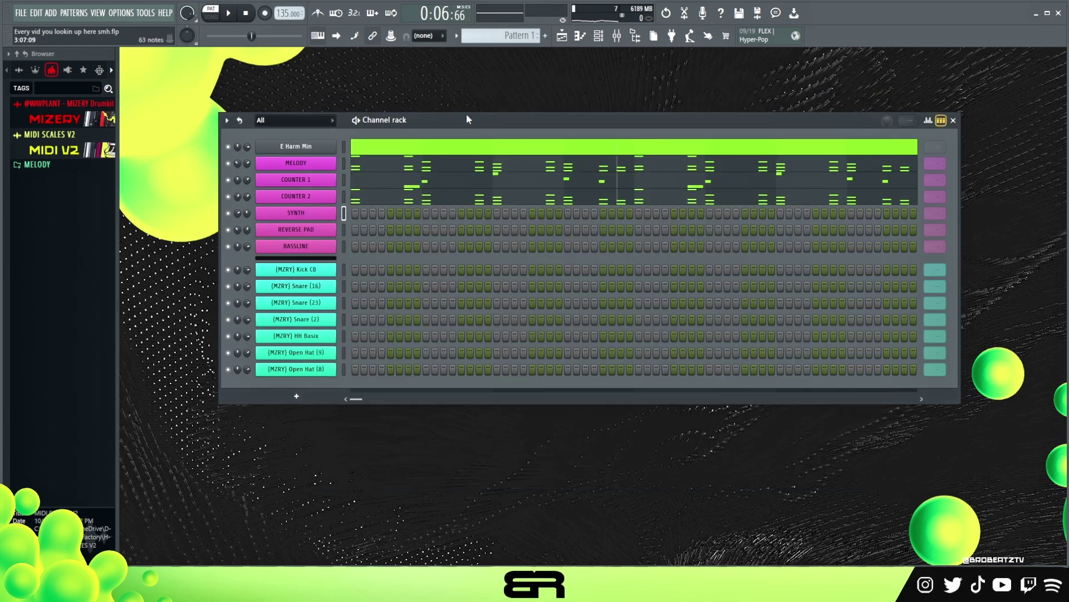
Open the SYNTH piano roll and lengthen the E6 note at the start of bar 1
{"action": "right_click", "coordinate": [323, 215]}
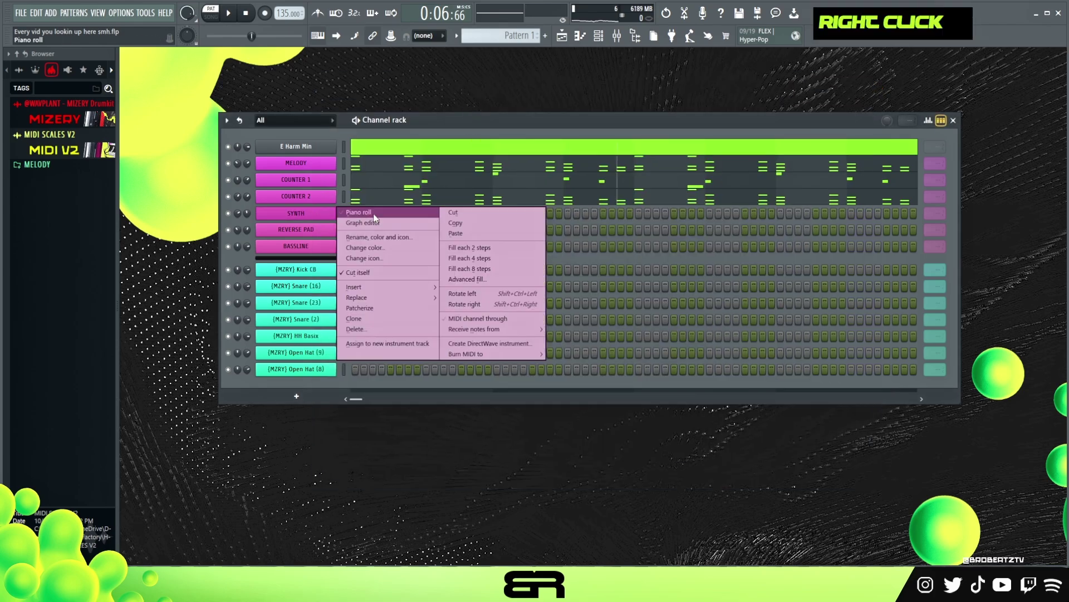
{"action": "left_click", "coordinate": [373, 213]}
{"action": "scroll", "coordinate": [337, 139], "scroll_direction": "up", "scroll_amount": 1}
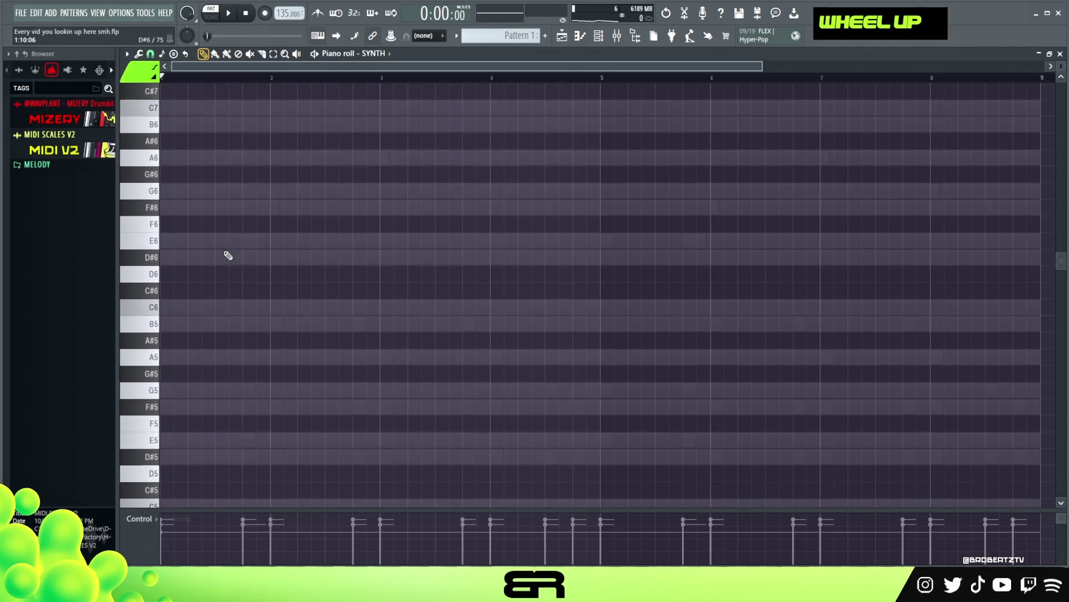
{"action": "scroll", "coordinate": [187, 233], "scroll_direction": "up", "scroll_amount": 1}
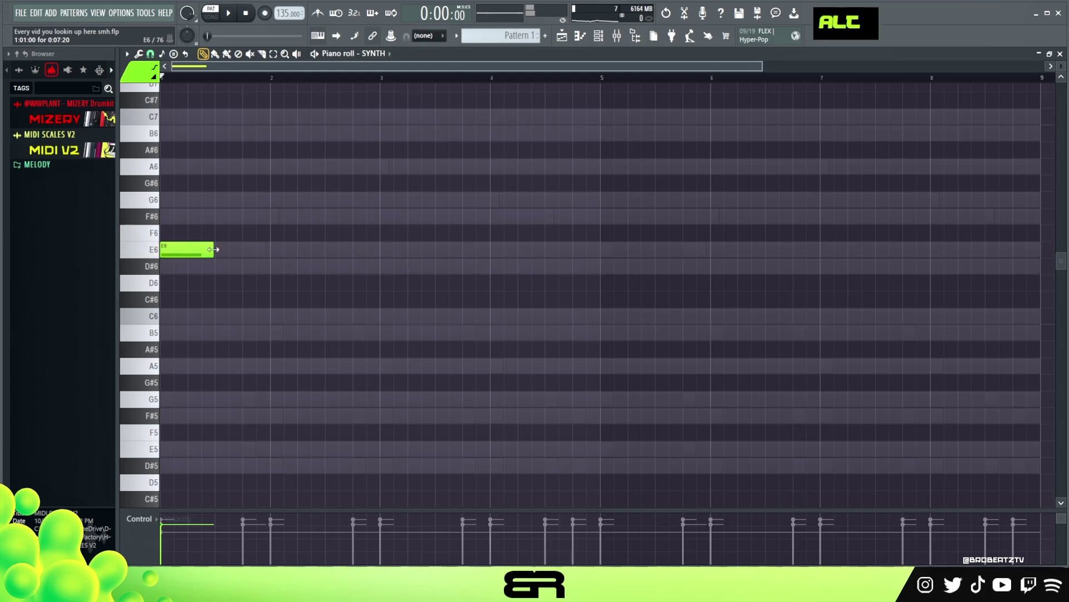
{"action": "left_click_drag", "start_coordinate": [213, 249], "coordinate": [261, 249]}
{"action": "key", "text": "space"}
Try D#6, F#6, G6 and F#6 notes across bars 2–4, then delete the F#6s, G6 and stray E6
{"action": "left_click", "coordinate": [269, 269]}
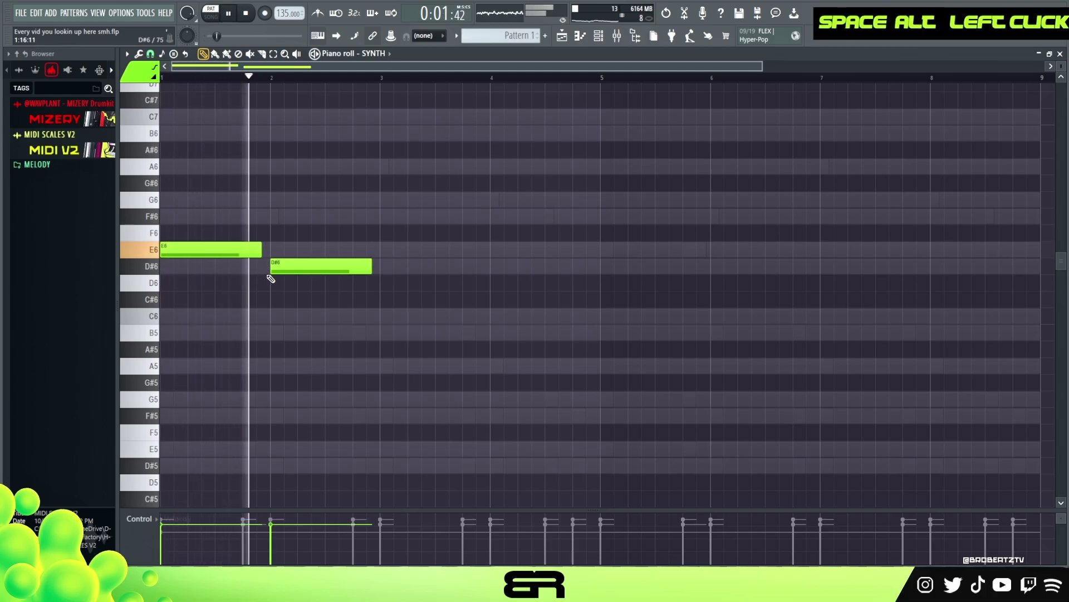
{"action": "left_click", "coordinate": [385, 216]}
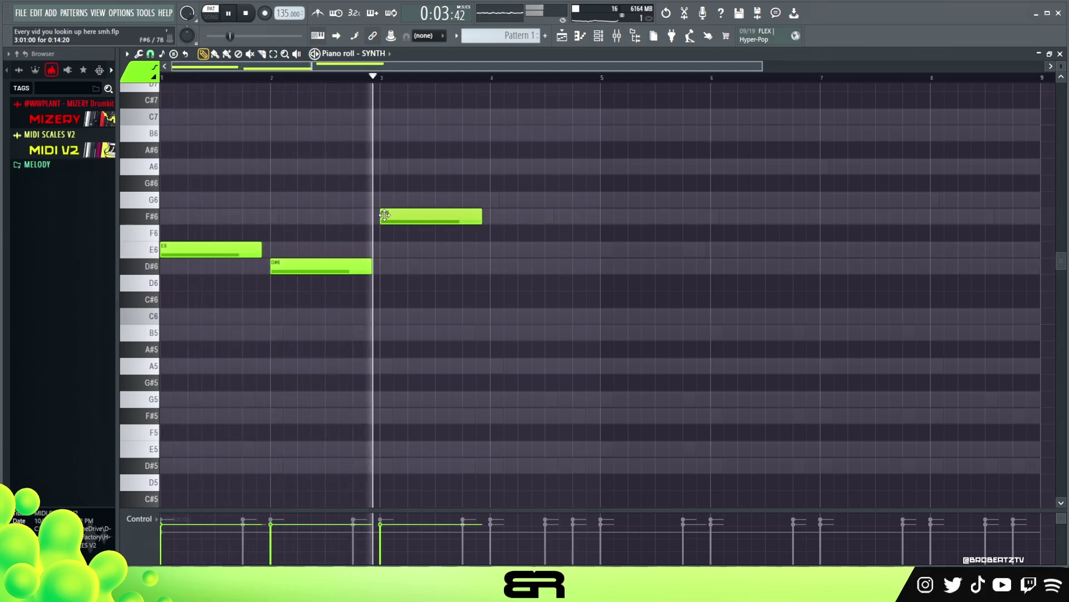
{"action": "left_click", "coordinate": [507, 203]}
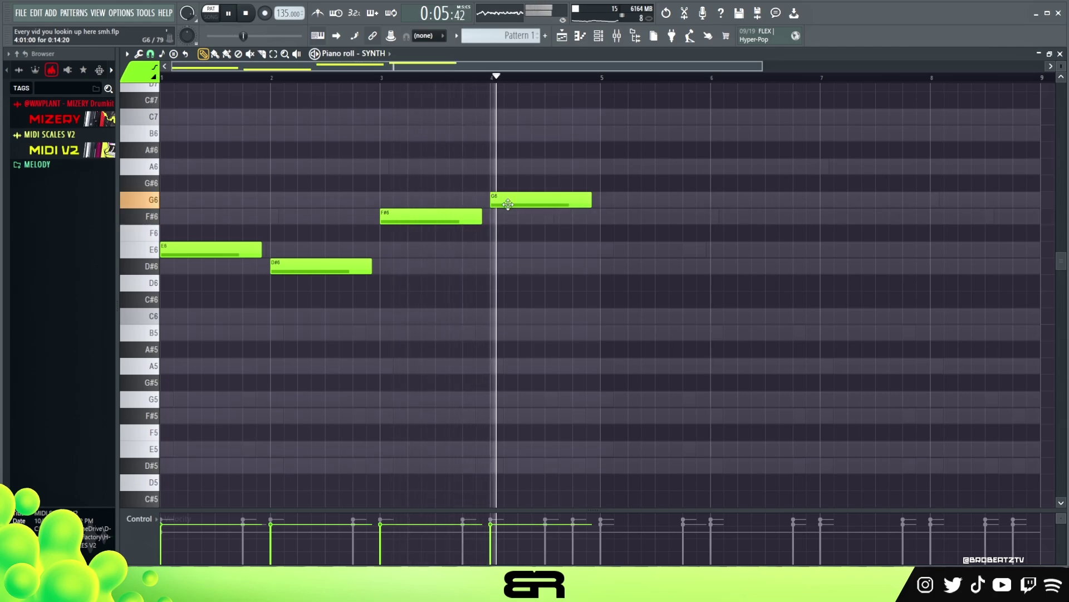
{"action": "left_click", "coordinate": [554, 216]}
{"action": "left_click", "coordinate": [578, 251]}
{"action": "right_click", "coordinate": [612, 249]}
{"action": "key", "text": "space"}
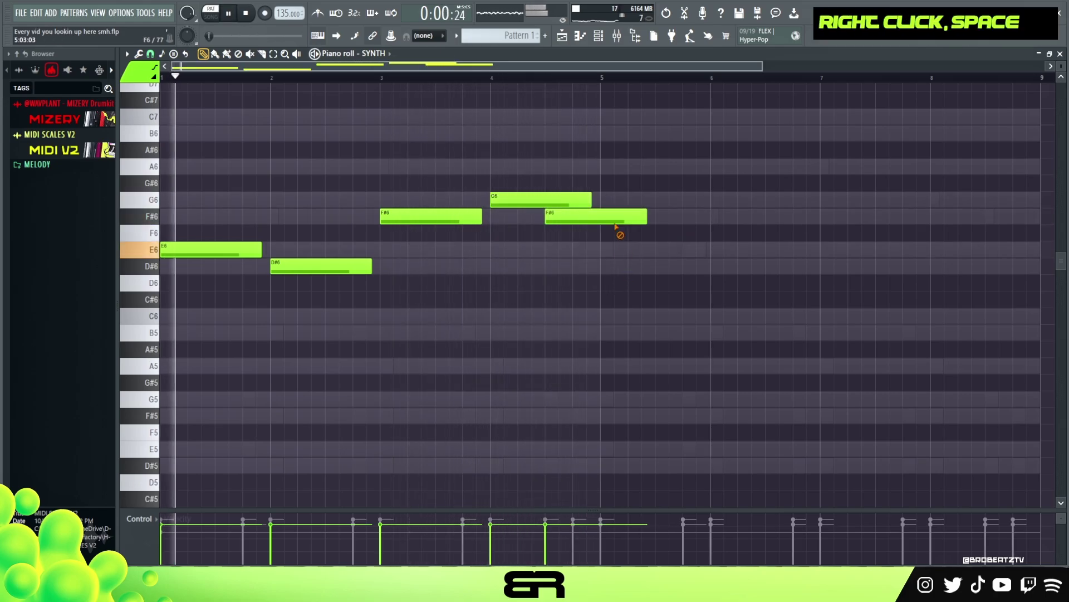
{"action": "right_click", "coordinate": [613, 217]}
{"action": "right_click", "coordinate": [557, 200]}
{"action": "right_click", "coordinate": [440, 217]}
Delete the D#6 note, raise the first note from E6 to F#6, and shorten it slightly
{"action": "right_click", "coordinate": [356, 266]}
{"action": "key", "text": "space"}
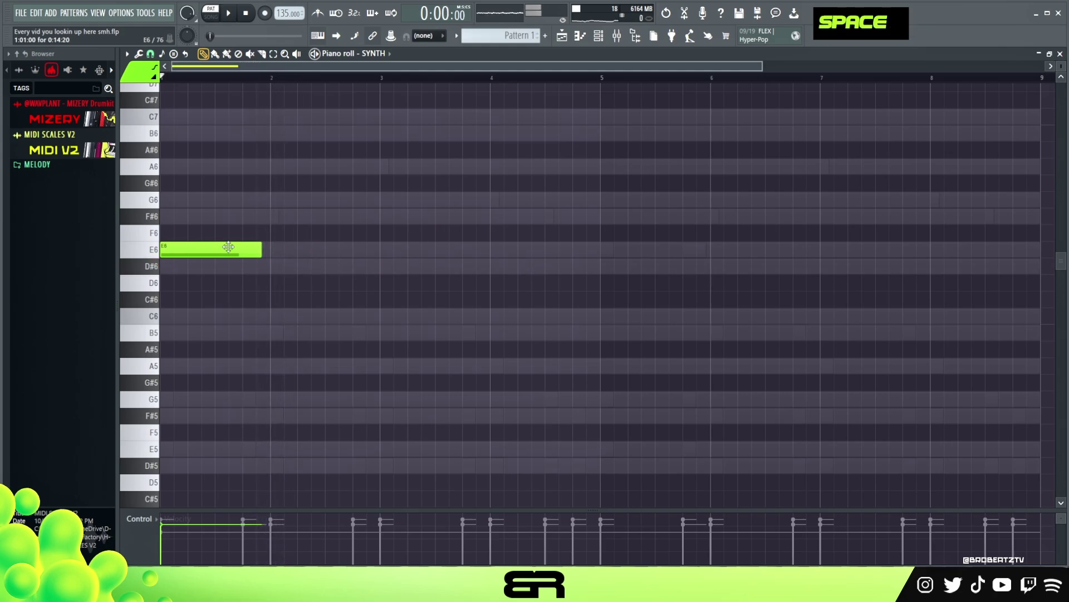
{"action": "left_click_drag", "start_coordinate": [228, 247], "coordinate": [211, 213]}
{"action": "key", "text": "space"}
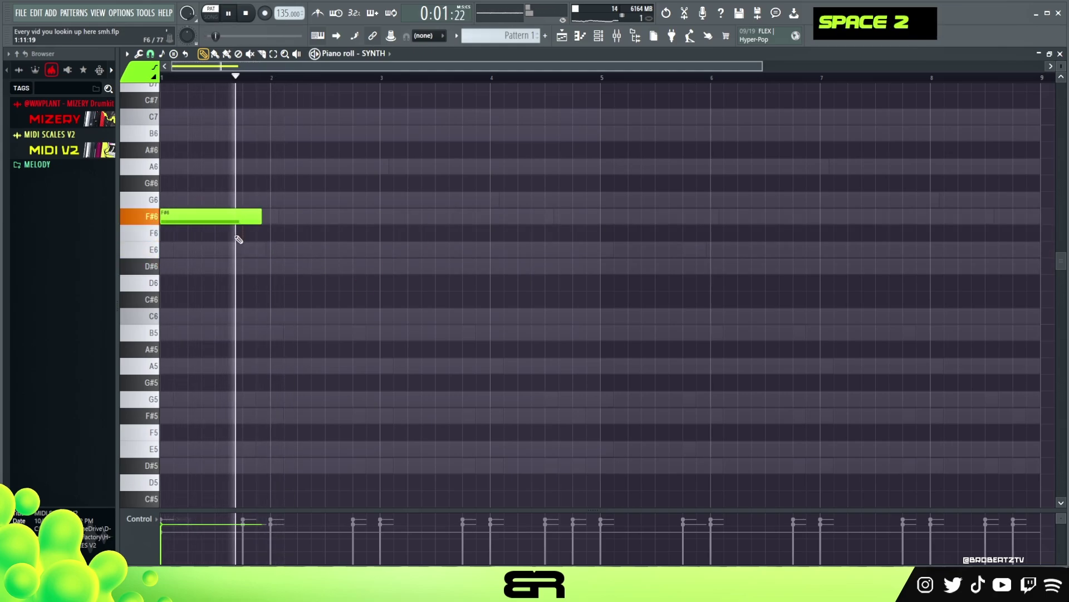
{"action": "key", "text": "space"}
{"action": "key", "text": "space"}
{"action": "key", "text": "space"}
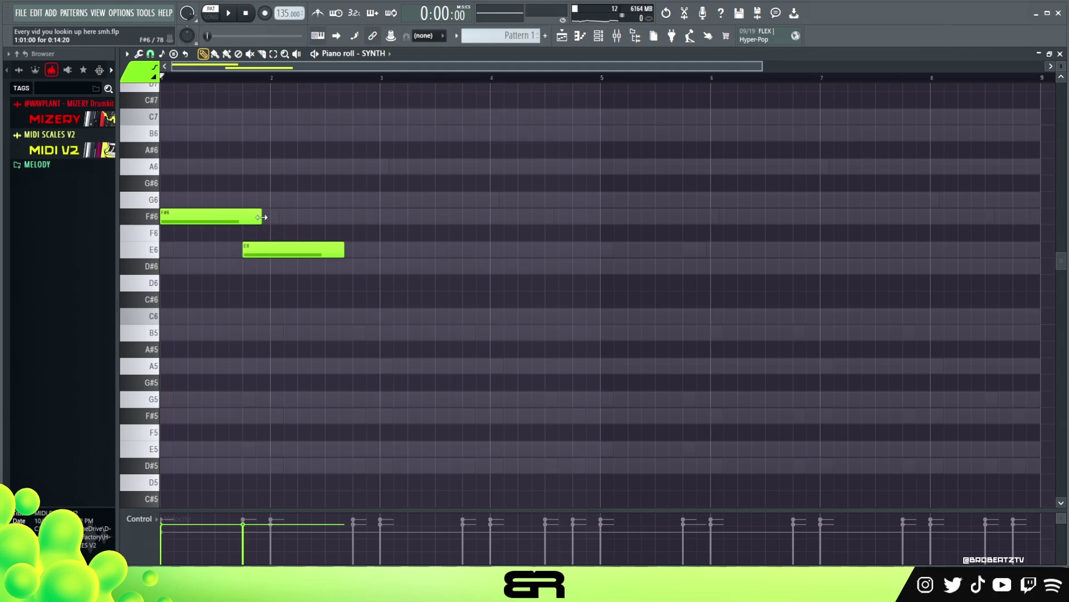
{"action": "left_click_drag", "start_coordinate": [262, 217], "coordinate": [252, 219]}
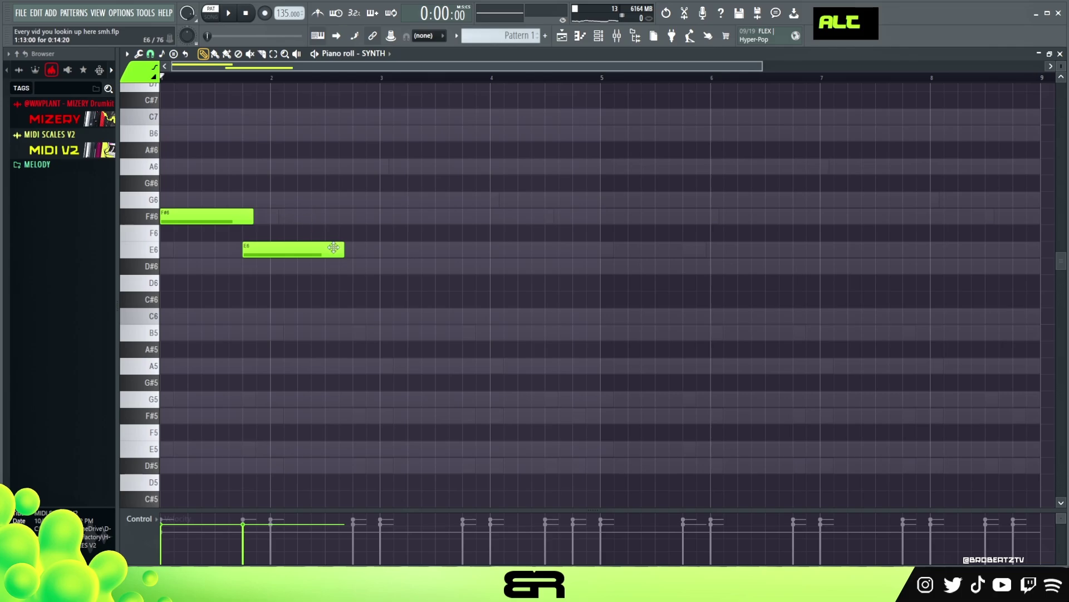
{"action": "key", "text": "space"}
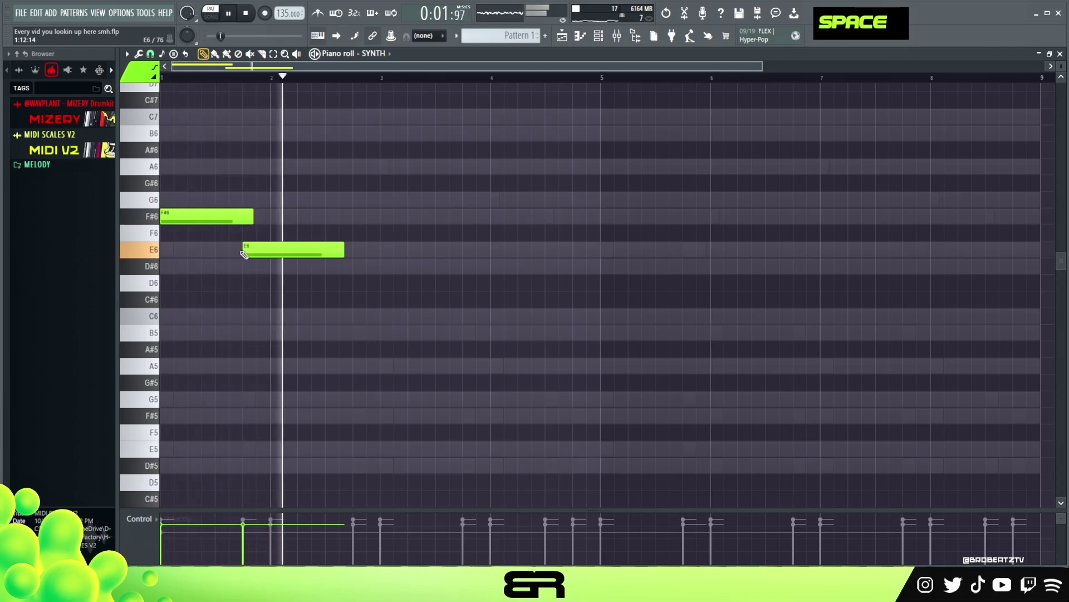
{"action": "key", "text": "space"}
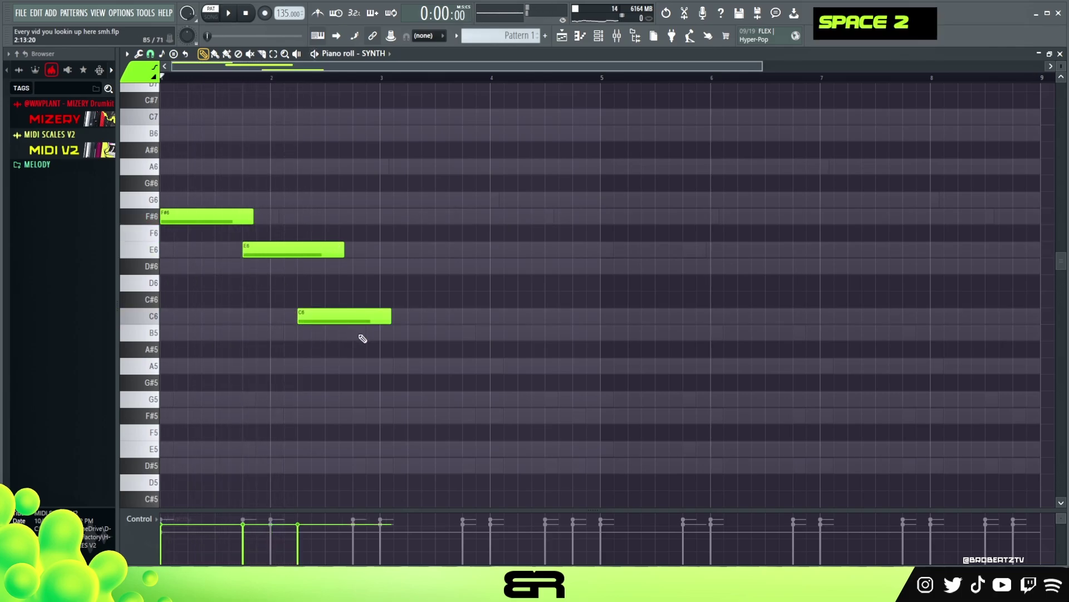
Add B5 at bar 3, A5 at bar 4 and F#5 at bar 5, and shorten the G5
{"action": "left_click", "coordinate": [383, 333]}
{"action": "key", "text": "space"}
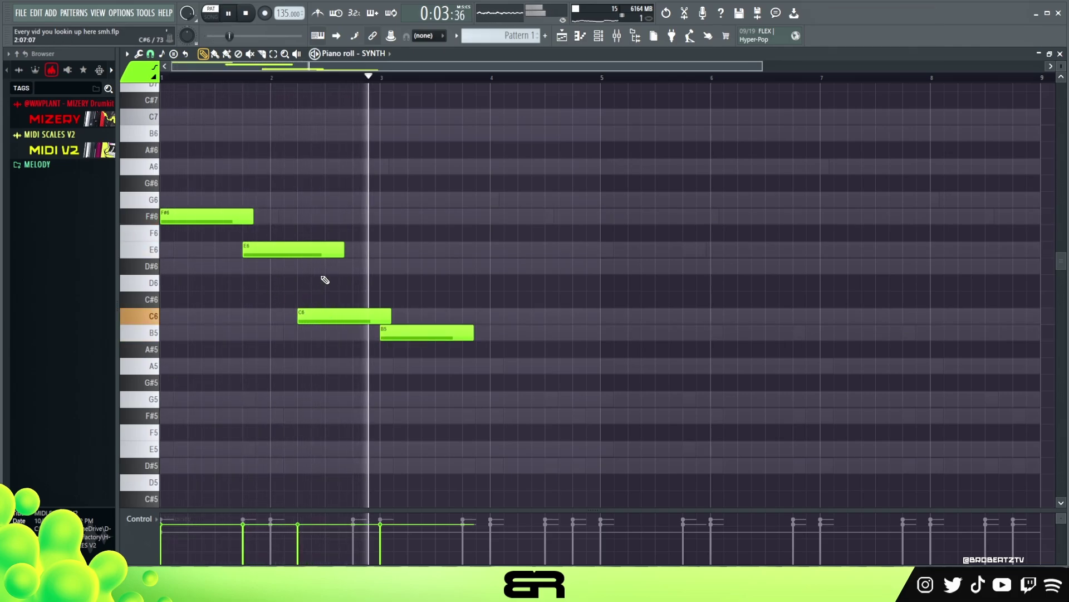
{"action": "key", "text": "space"}
{"action": "left_click", "coordinate": [488, 367]}
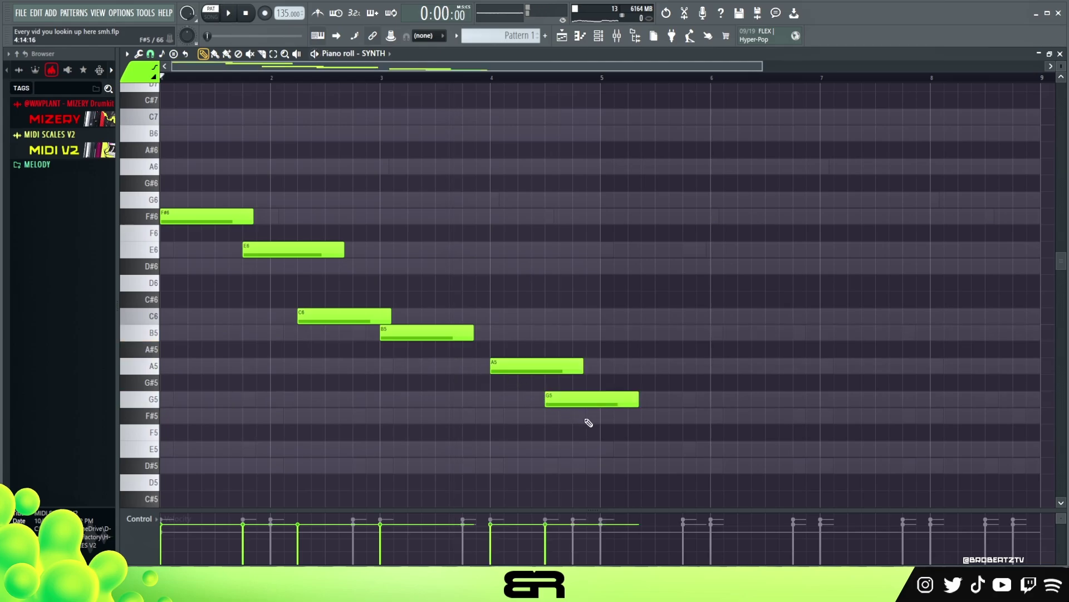
{"action": "double_click", "coordinate": [592, 418]}
{"action": "key", "text": "space"}
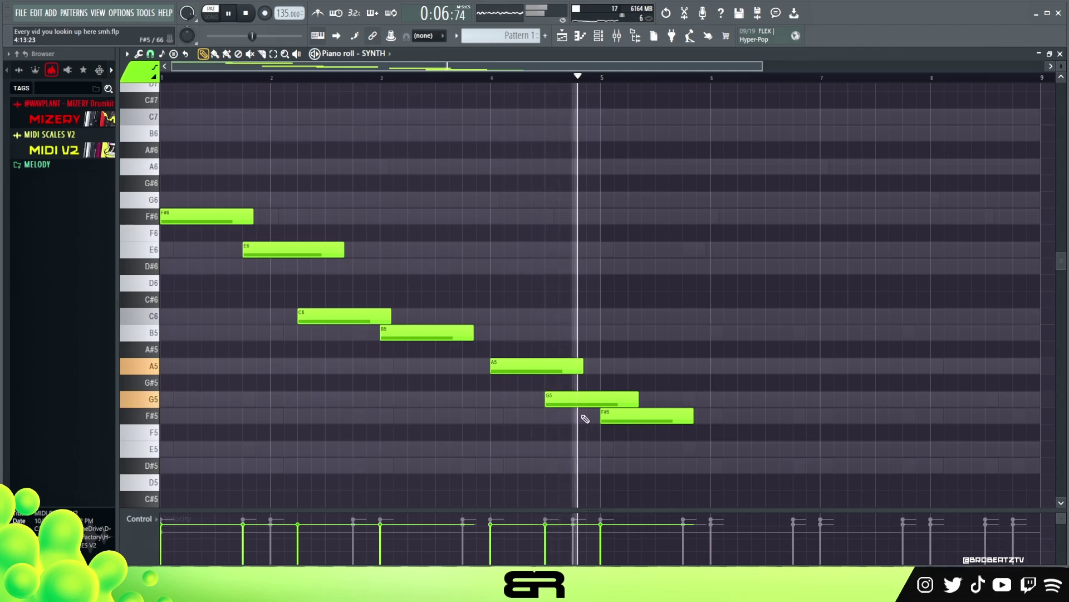
{"action": "key", "text": "space"}
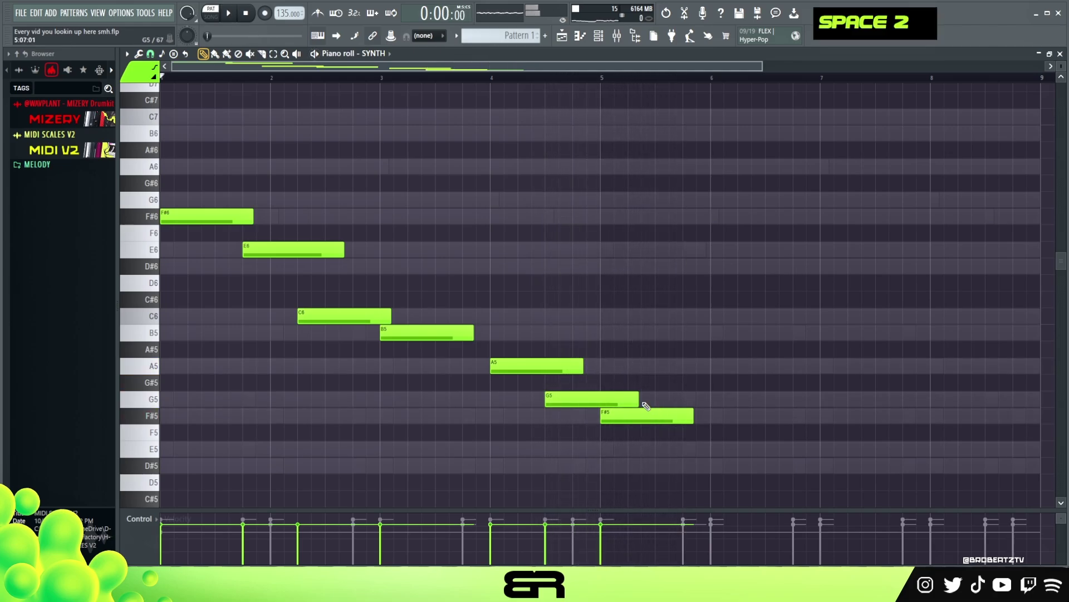
{"action": "left_click_drag", "start_coordinate": [638, 399], "coordinate": [630, 397]}
Shorten the A5 note, place a copy of the notes later and nudge it, and delete the bar-5 F#6
{"action": "left_click_drag", "start_coordinate": [583, 366], "coordinate": [550, 366]}
{"action": "left_click_drag", "start_coordinate": [575, 422], "coordinate": [602, 219]}
{"action": "left_click", "coordinate": [629, 409], "text": "ctrl"}
{"action": "key", "text": "ctrl+Up"}
{"action": "key", "text": "ctrl+Down"}
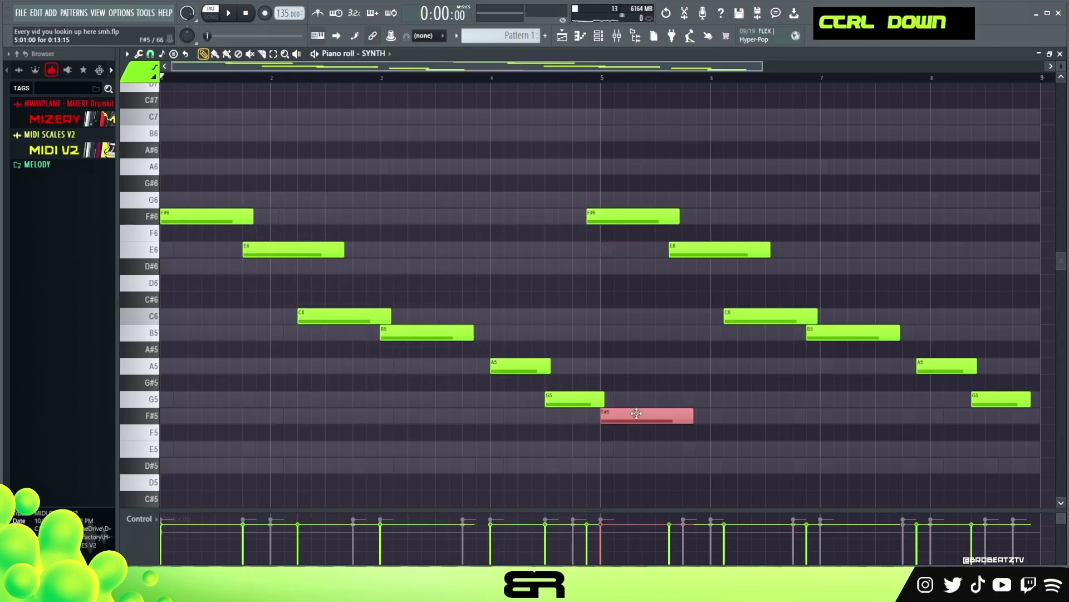
{"action": "left_click_drag", "start_coordinate": [654, 172], "coordinate": [1009, 408]}
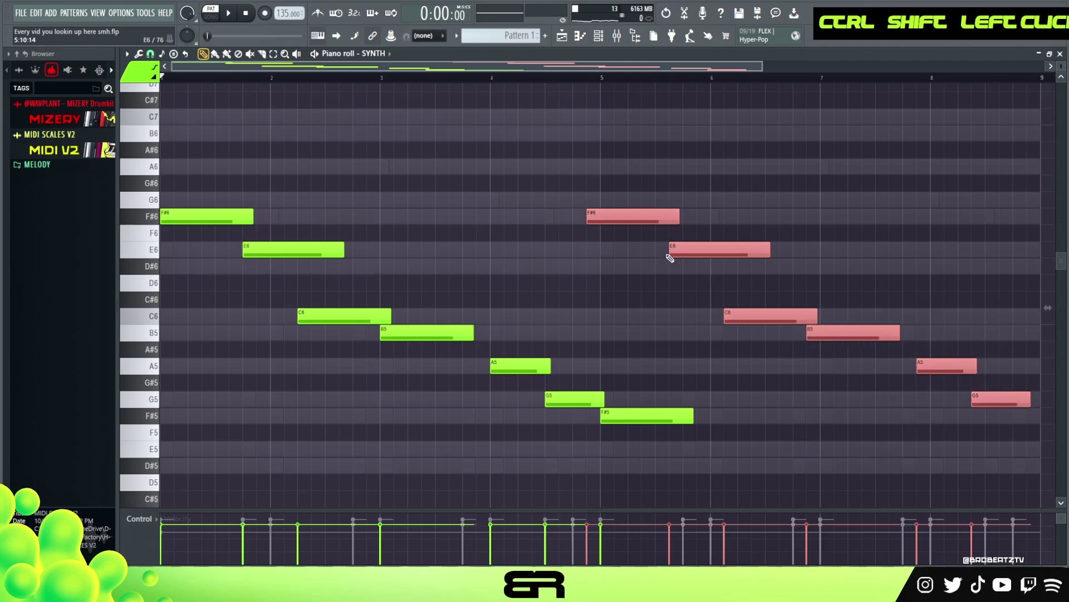
{"action": "left_click_drag", "start_coordinate": [636, 216], "coordinate": [649, 216]}
{"action": "right_click", "coordinate": [644, 267]}
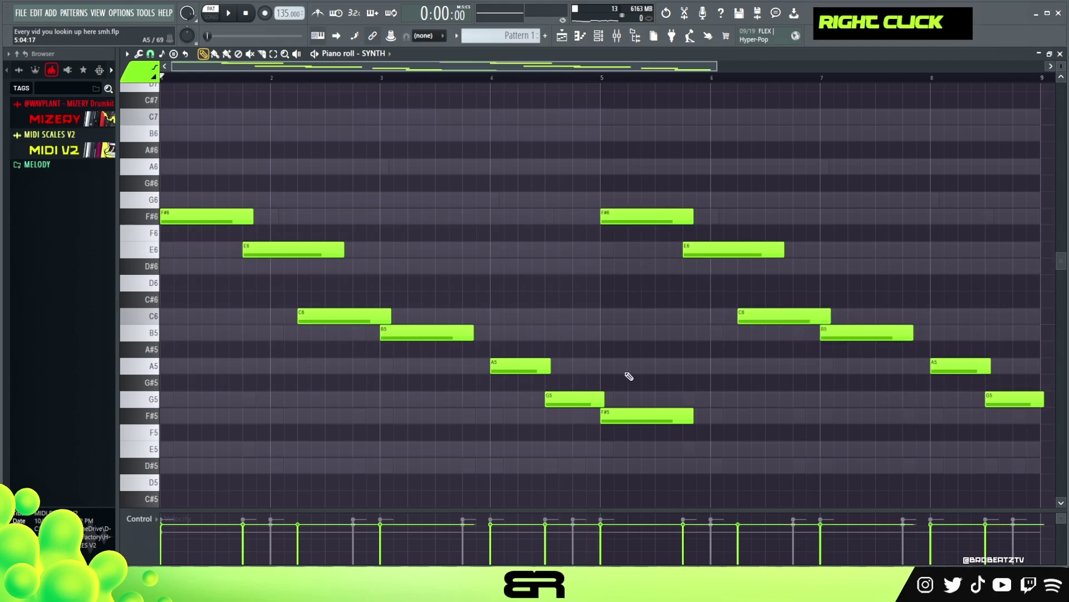
{"action": "left_click", "coordinate": [628, 415], "text": "ctrl"}
{"action": "right_click", "coordinate": [668, 216]}
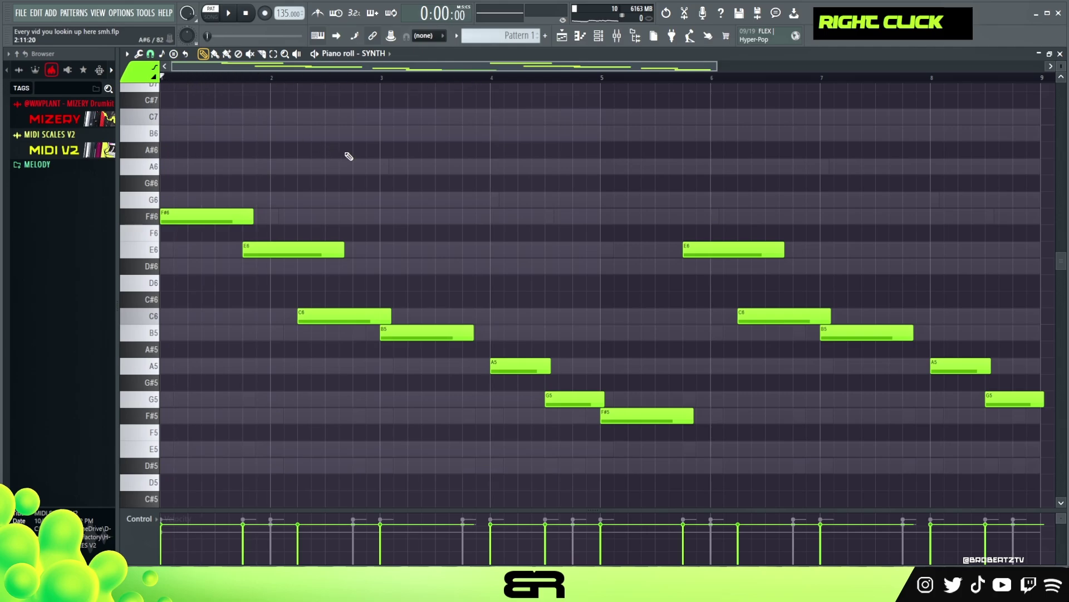
Try copying the first five notes four bars later, delete that copy, and trim the final G5
{"action": "key", "text": "space"}
{"action": "left_click_drag", "start_coordinate": [203, 193], "coordinate": [540, 407]}
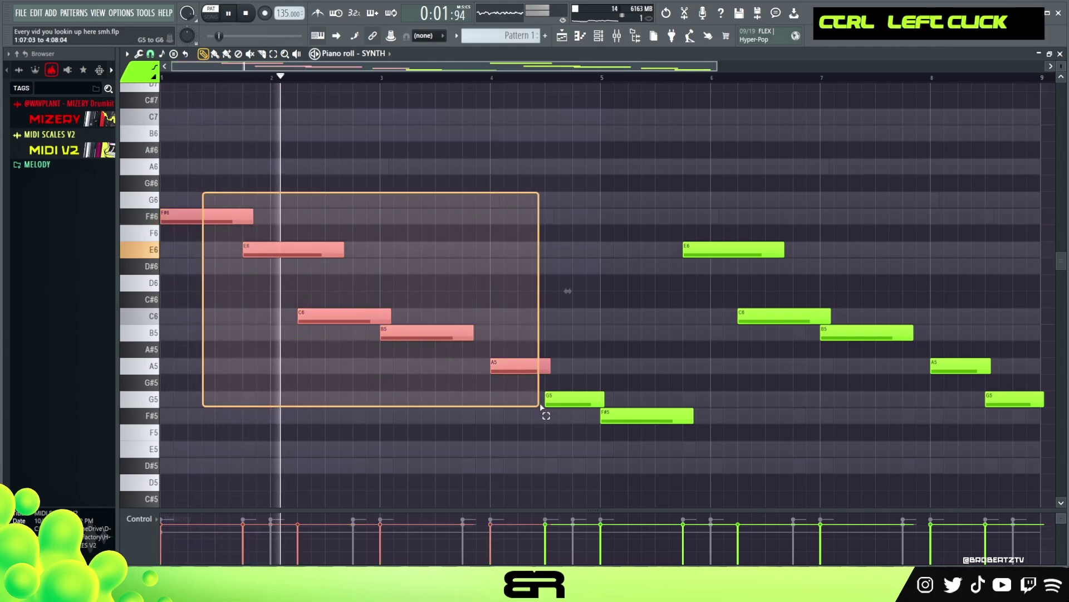
{"action": "left_click_drag", "start_coordinate": [240, 253], "coordinate": [647, 241]}
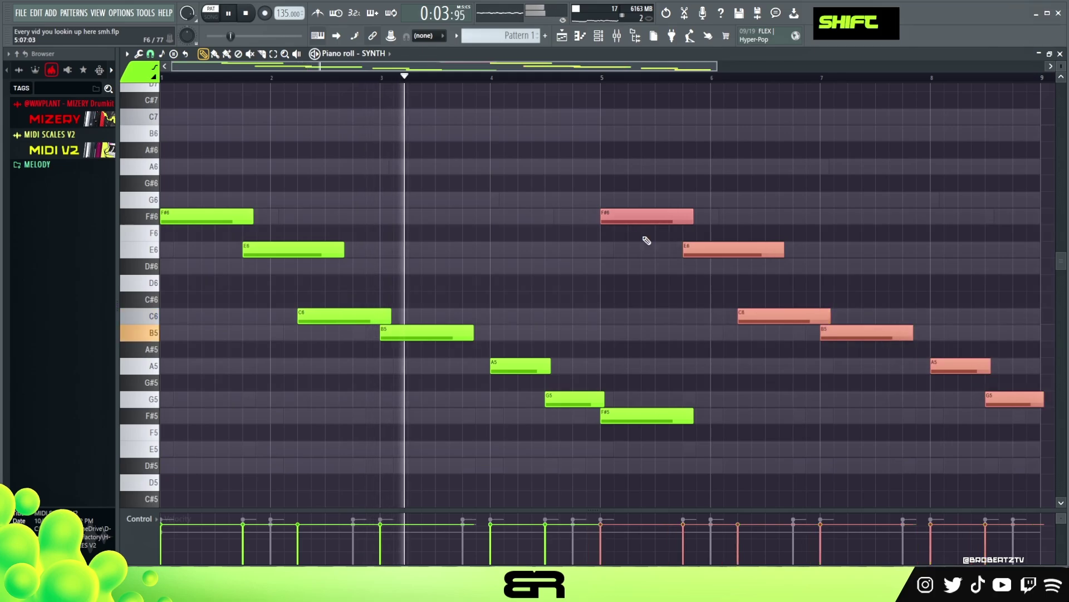
{"action": "key", "text": "Delete"}
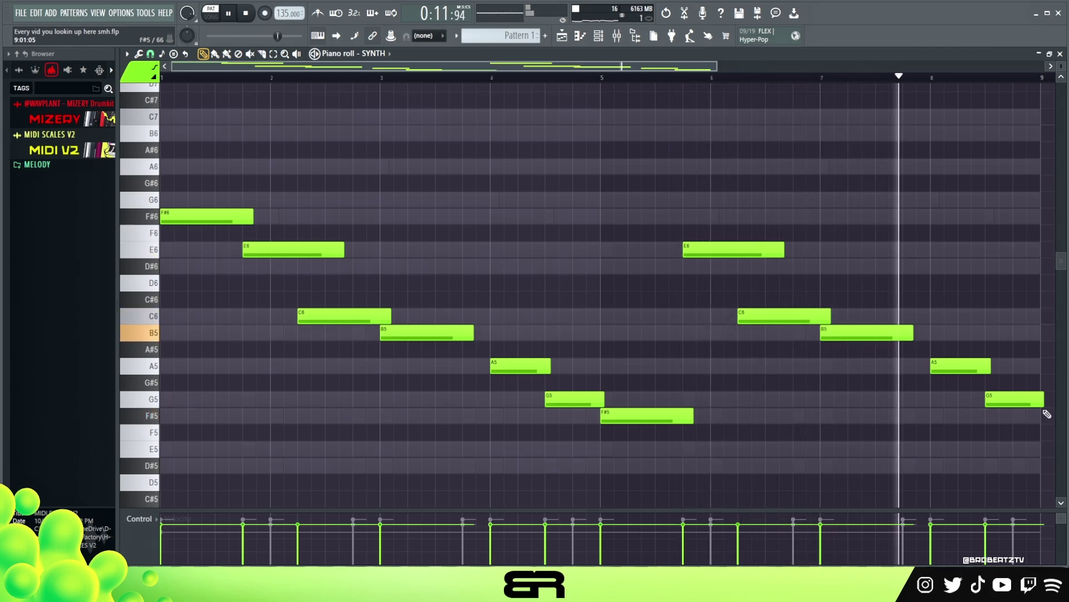
{"action": "left_click_drag", "start_coordinate": [1043, 401], "coordinate": [1039, 401]}
{"action": "key", "text": "space"}
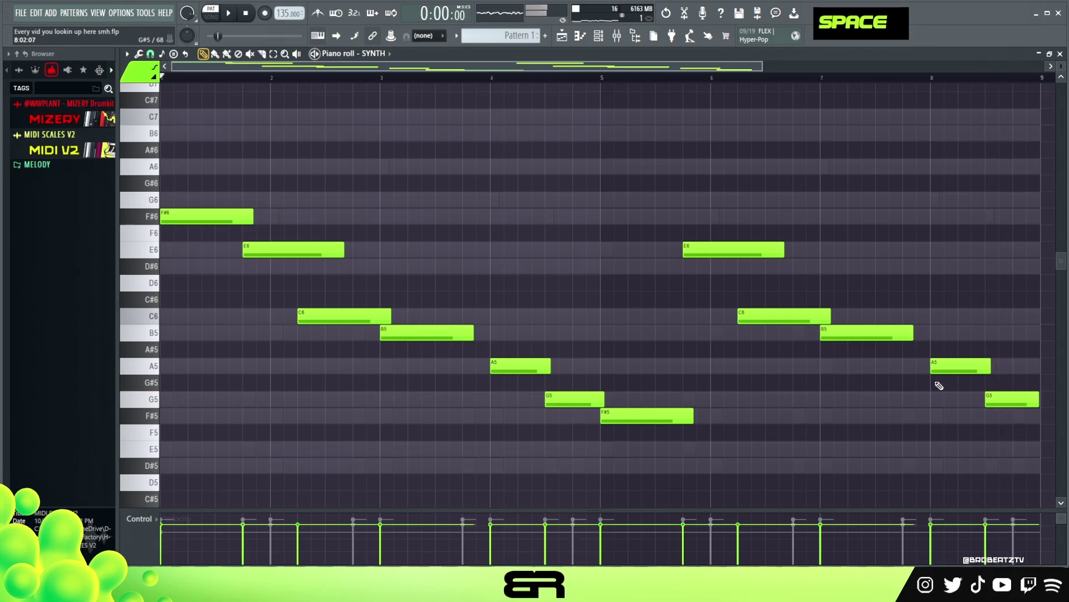
Try raising the F#5 note an octave, then return it to F#5 and deselect
{"action": "left_click_drag", "start_coordinate": [609, 195], "coordinate": [1017, 472]}
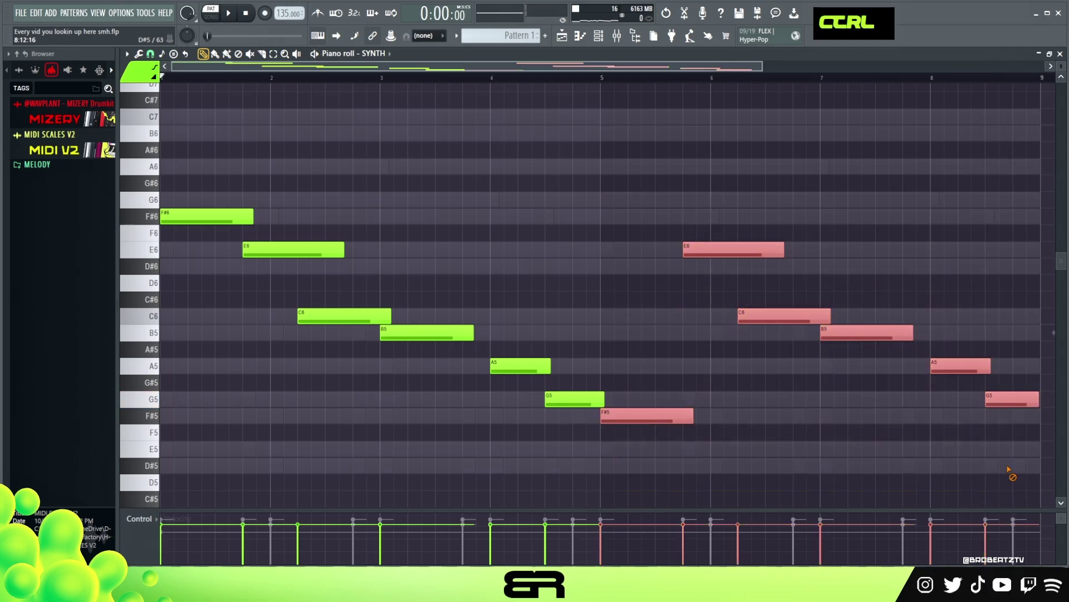
{"action": "right_click", "coordinate": [922, 451]}
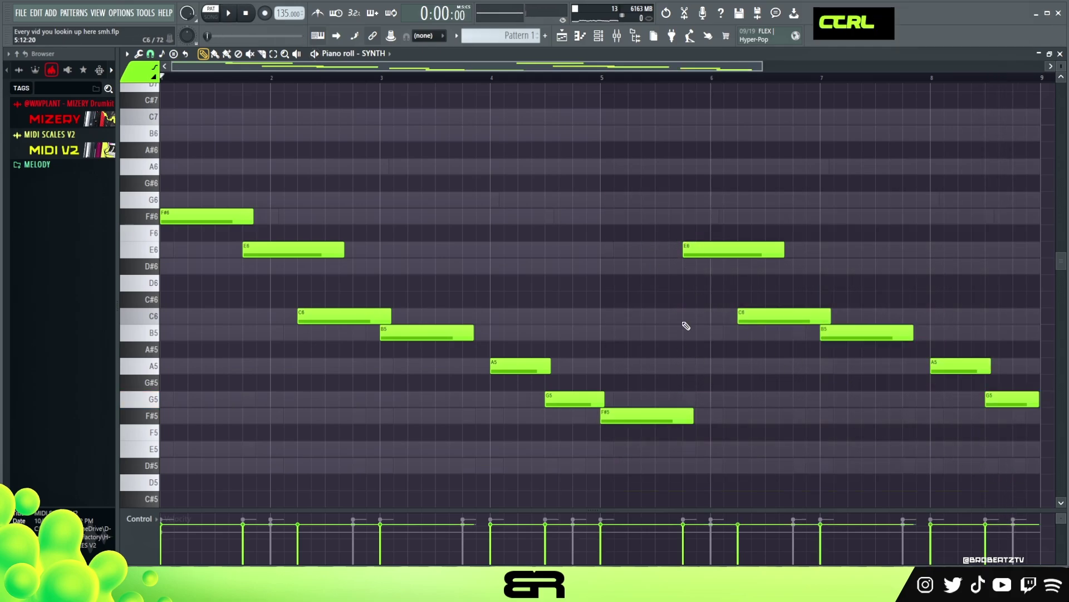
{"action": "left_click_drag", "start_coordinate": [696, 381], "coordinate": [656, 454]}
{"action": "key", "text": "ctrl+Up"}
{"action": "key", "text": "ctrl+Down"}
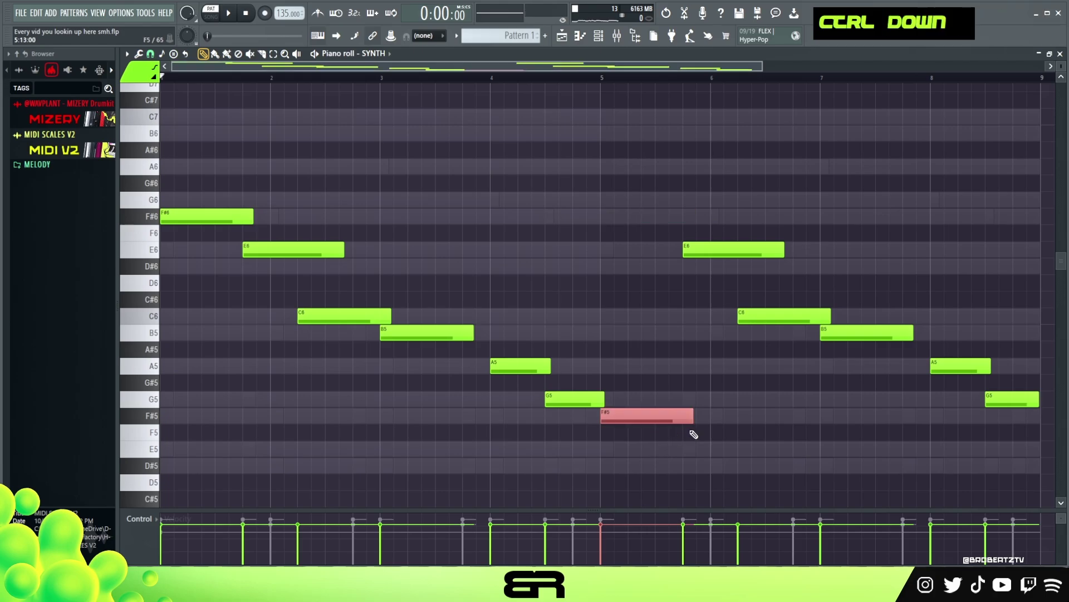
{"action": "right_click", "coordinate": [719, 418]}
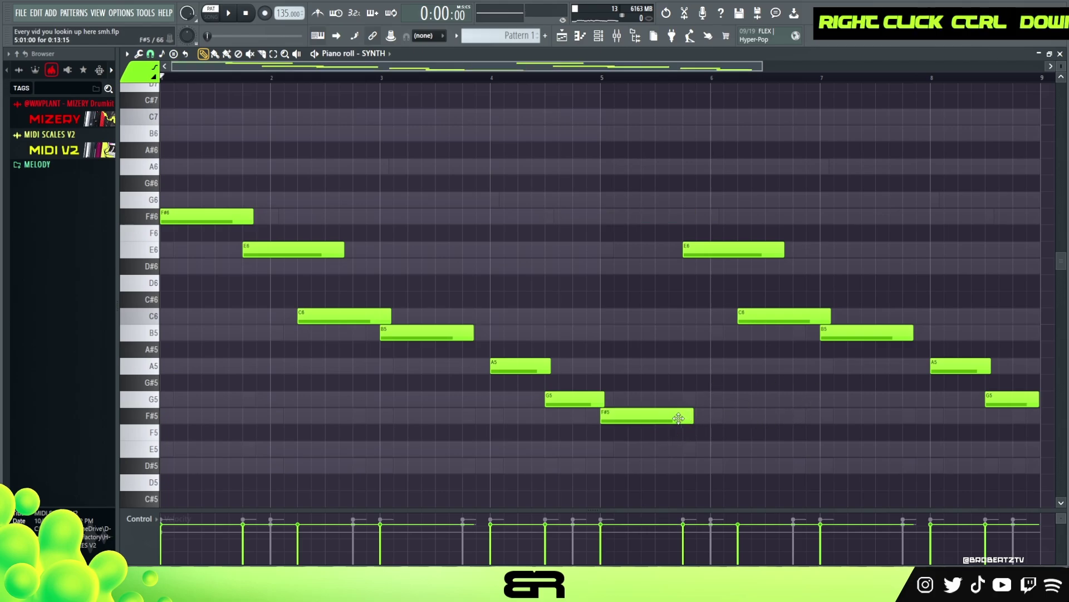
Open the Channel rack and briefly view, then close, the REVERSE PAD plugin window
{"action": "left_click", "coordinate": [599, 43]}
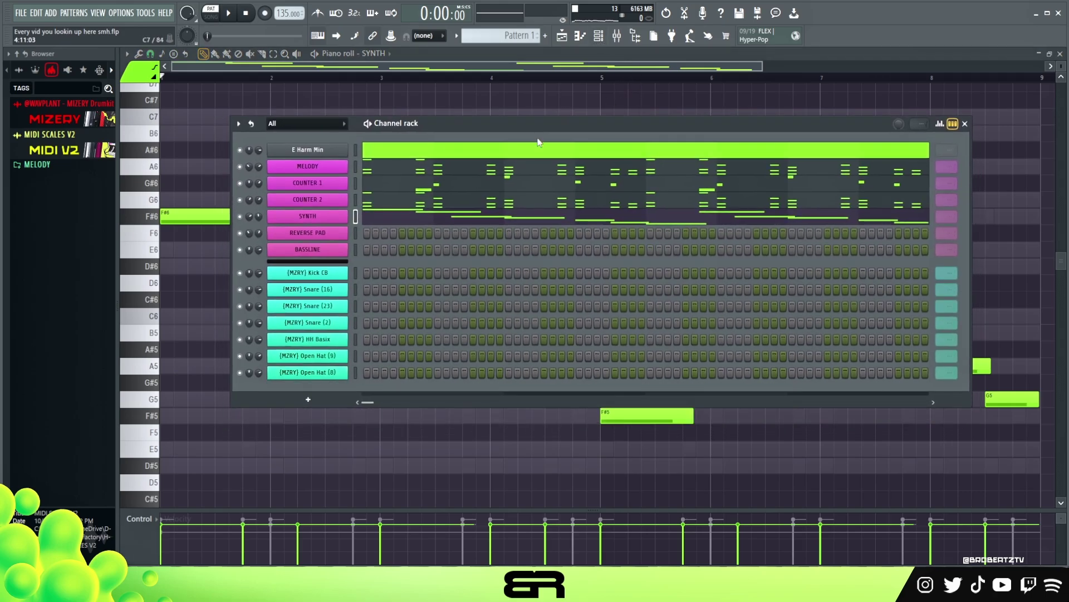
{"action": "left_click", "coordinate": [355, 234]}
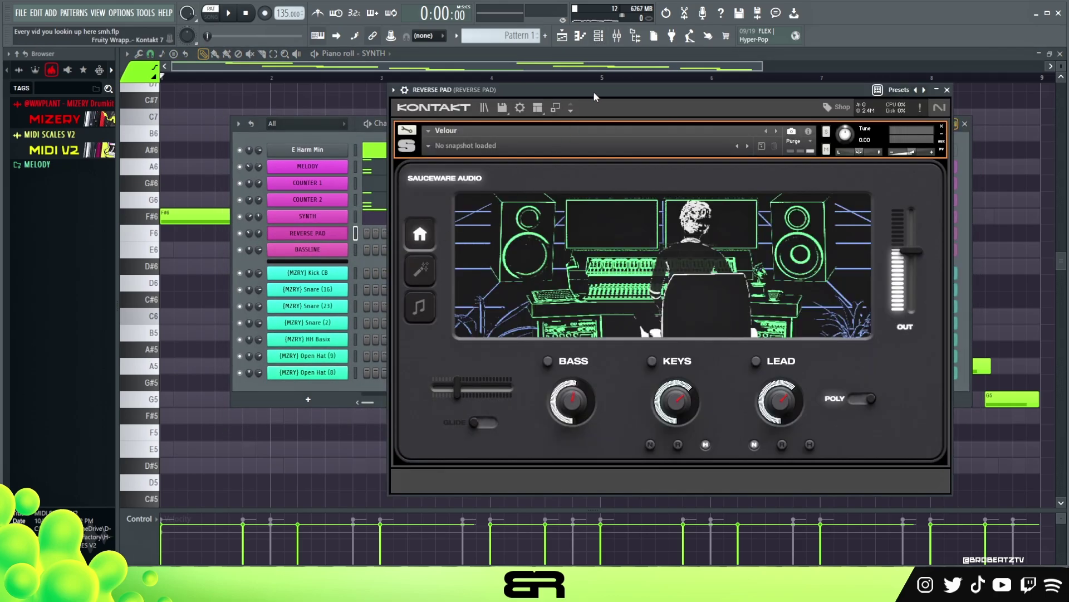
{"action": "left_click_drag", "start_coordinate": [594, 97], "coordinate": [568, 104]}
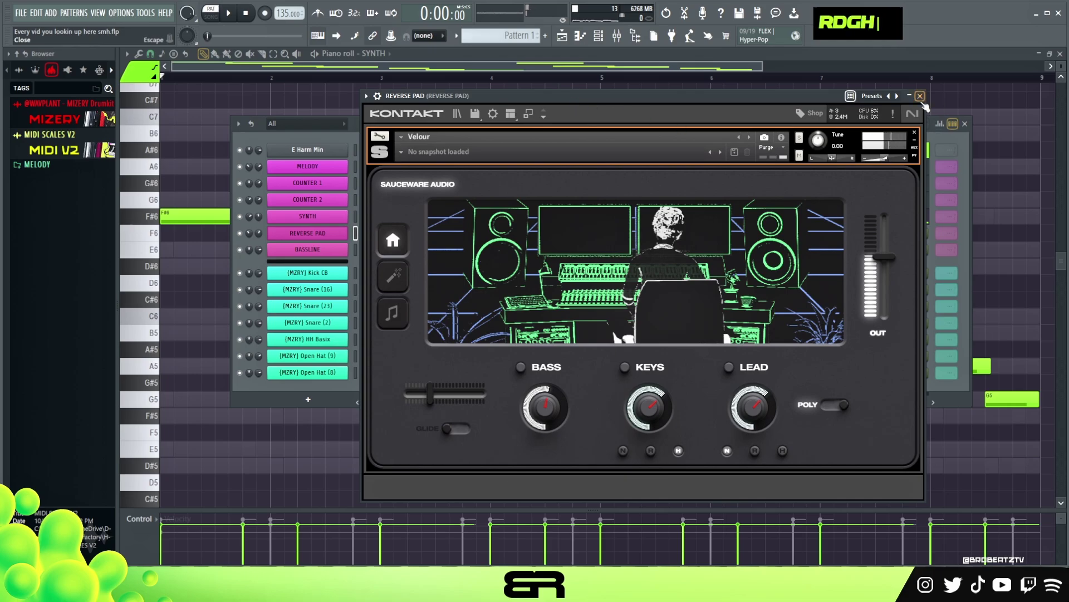
{"action": "left_click", "coordinate": [920, 95]}
Copy COUNTER 2's notes into REVERSE PAD and play the pattern, adjusting which channels are muted
{"action": "right_click", "coordinate": [365, 196]}
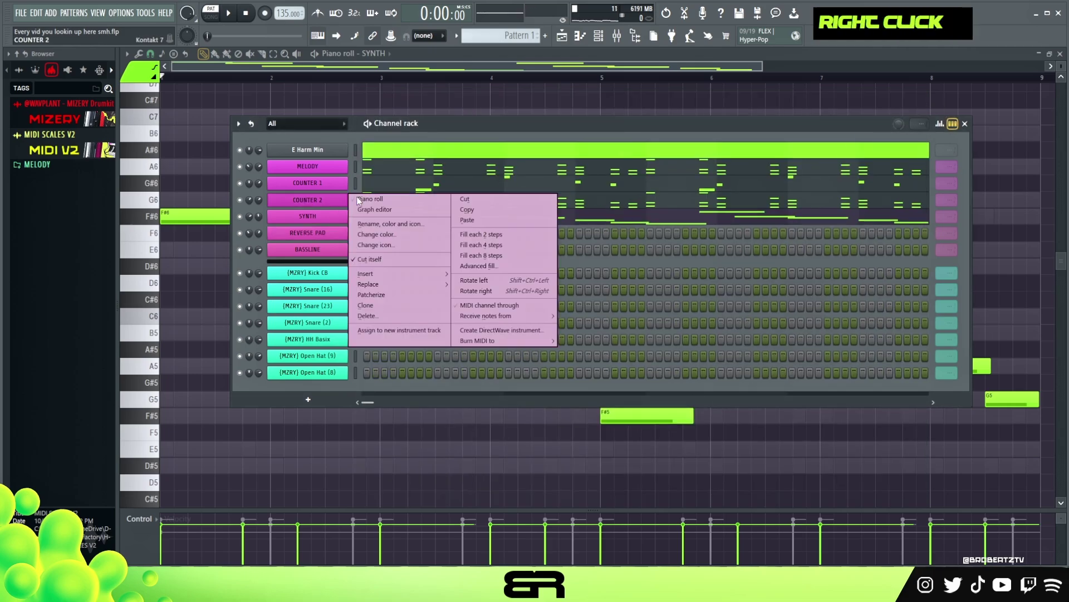
{"action": "left_click", "coordinate": [462, 213]}
{"action": "right_click", "coordinate": [365, 228]}
{"action": "left_click", "coordinate": [449, 254]}
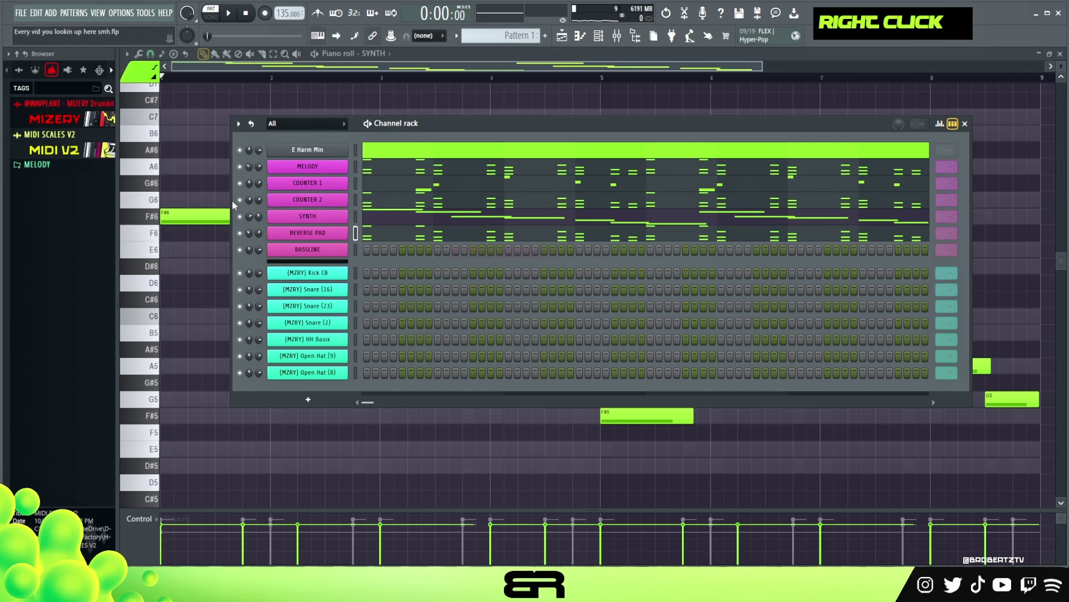
{"action": "key", "text": "space"}
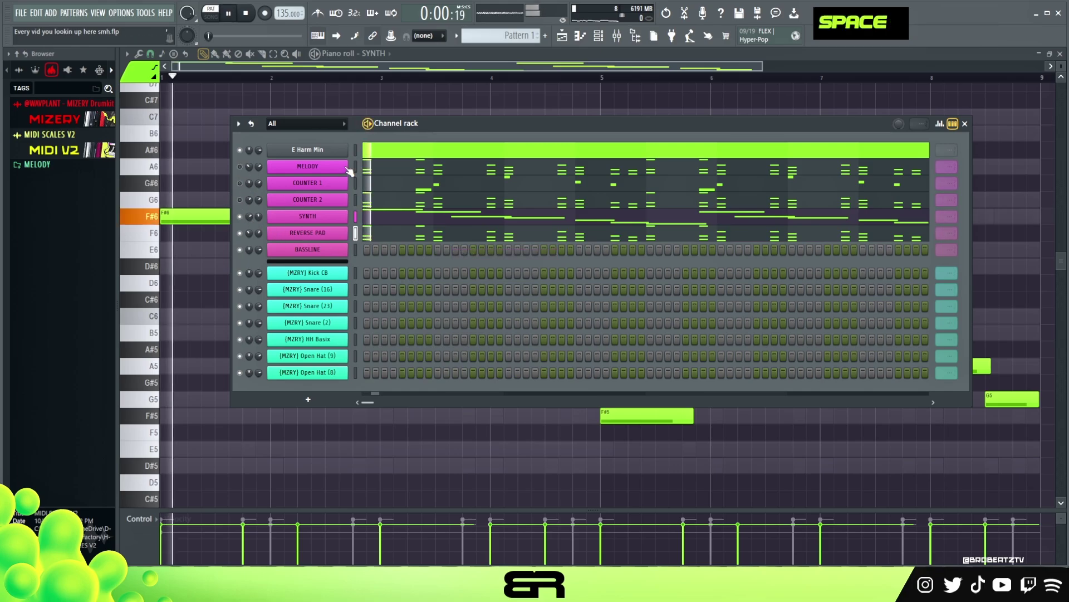
{"action": "double_click", "coordinate": [240, 183]}
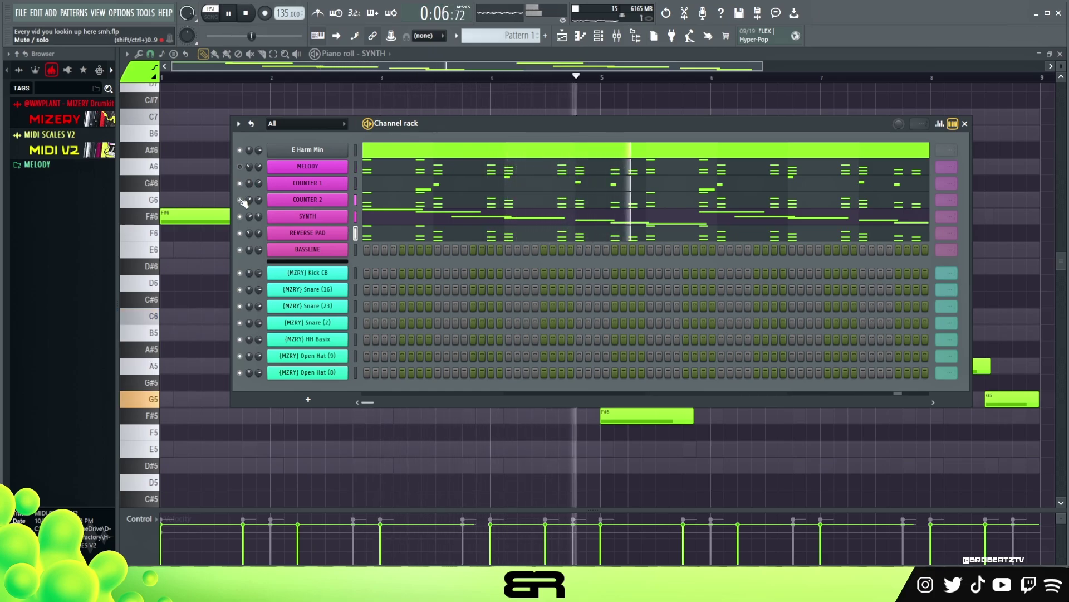
{"action": "key", "text": "space"}
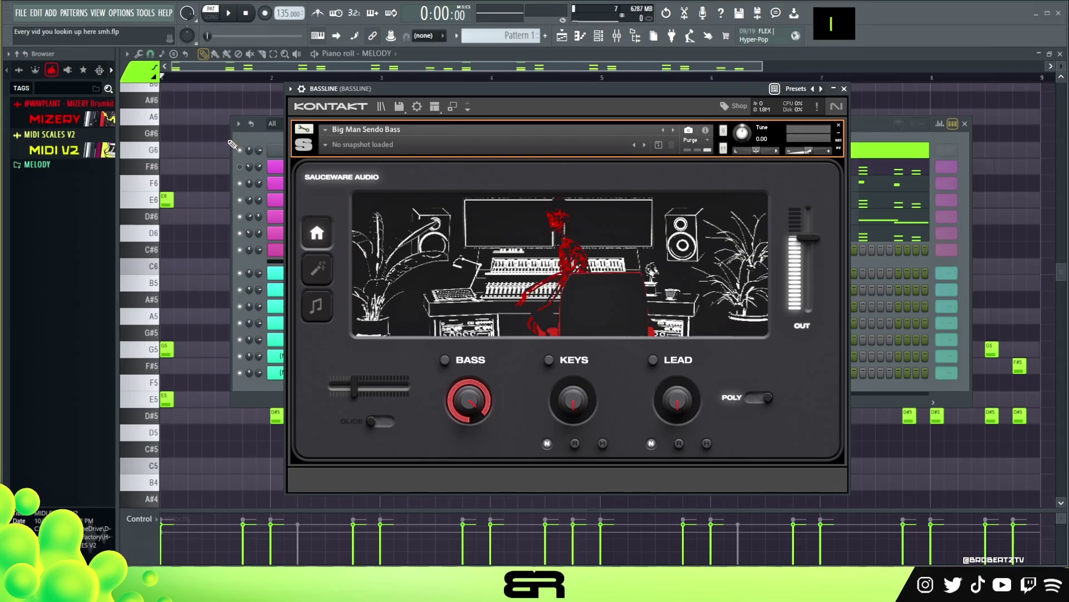
View the MELODY notes in the piano roll, inspecting the first E5 and D#5, then return to the Channel rack
{"action": "right_click", "coordinate": [218, 144]}
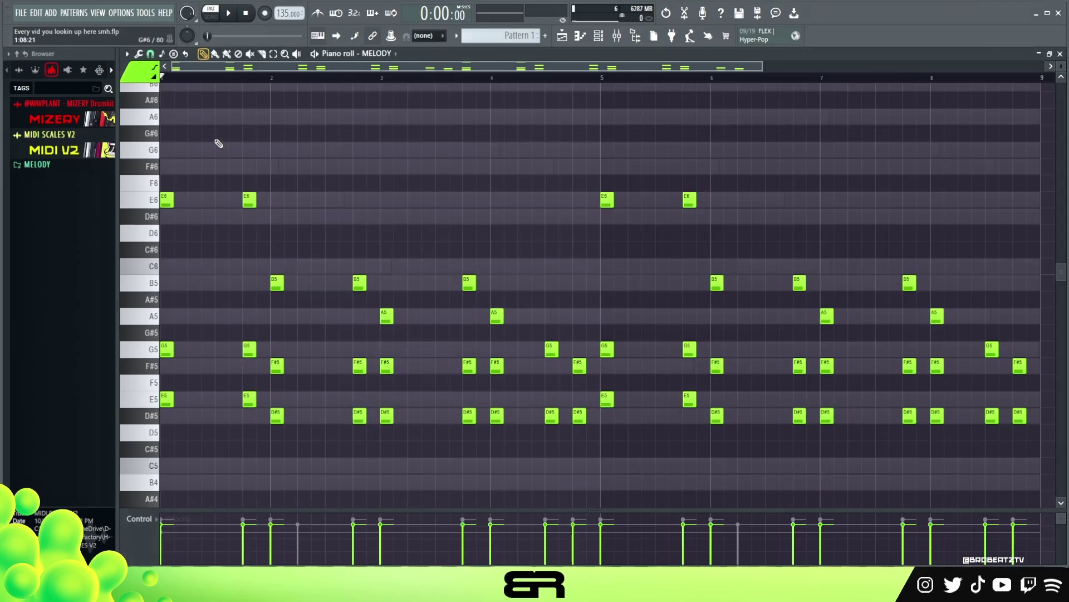
{"action": "left_click", "coordinate": [167, 400], "text": "ctrl"}
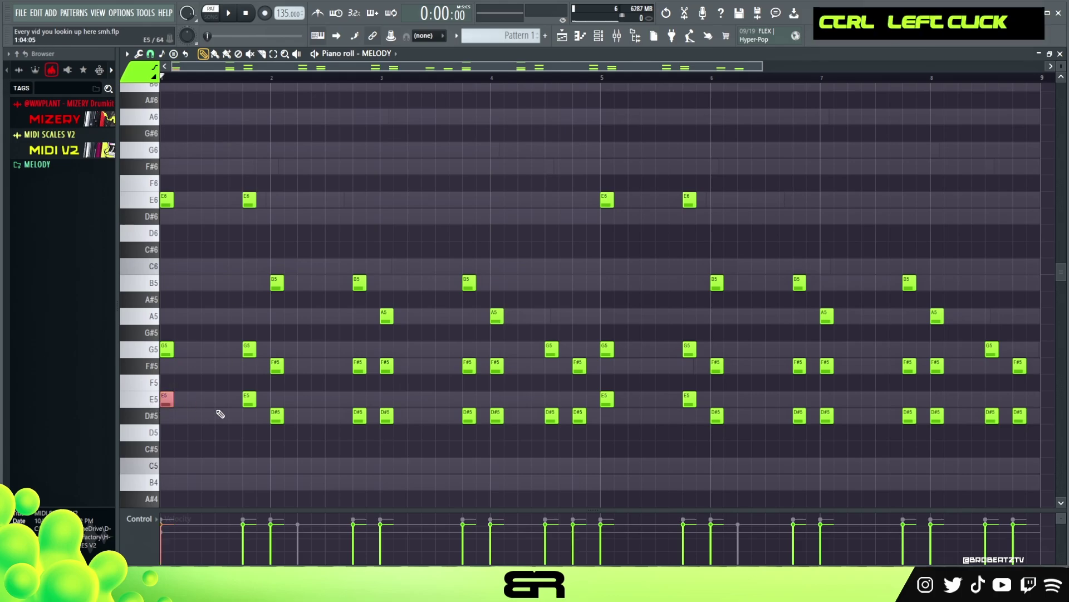
{"action": "right_click", "coordinate": [311, 428]}
{"action": "scroll", "coordinate": [312, 428], "scroll_direction": "down", "scroll_amount": 3}
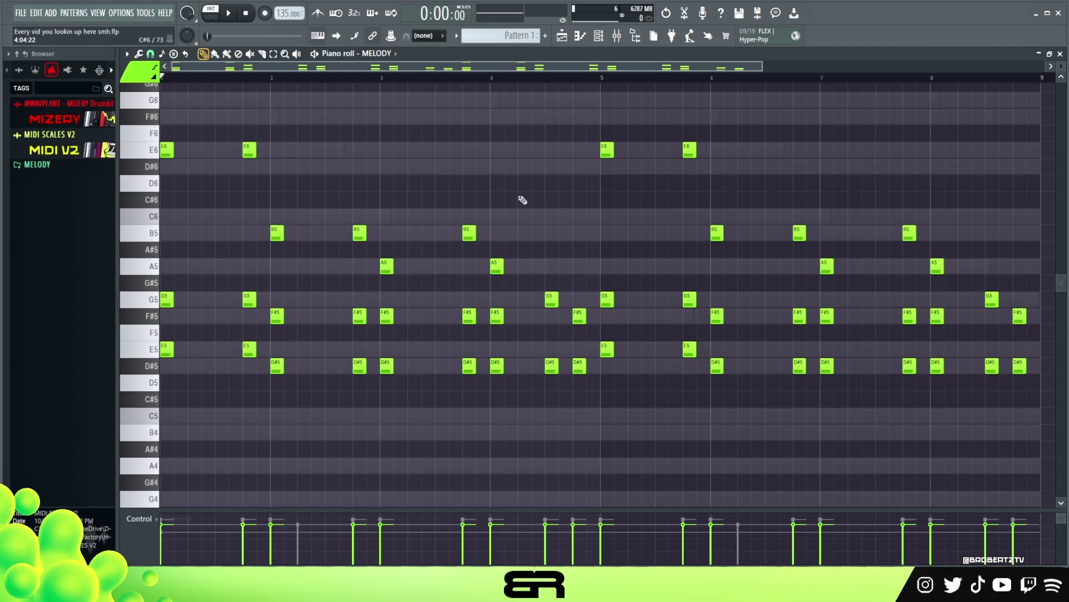
{"action": "left_click", "coordinate": [600, 39]}
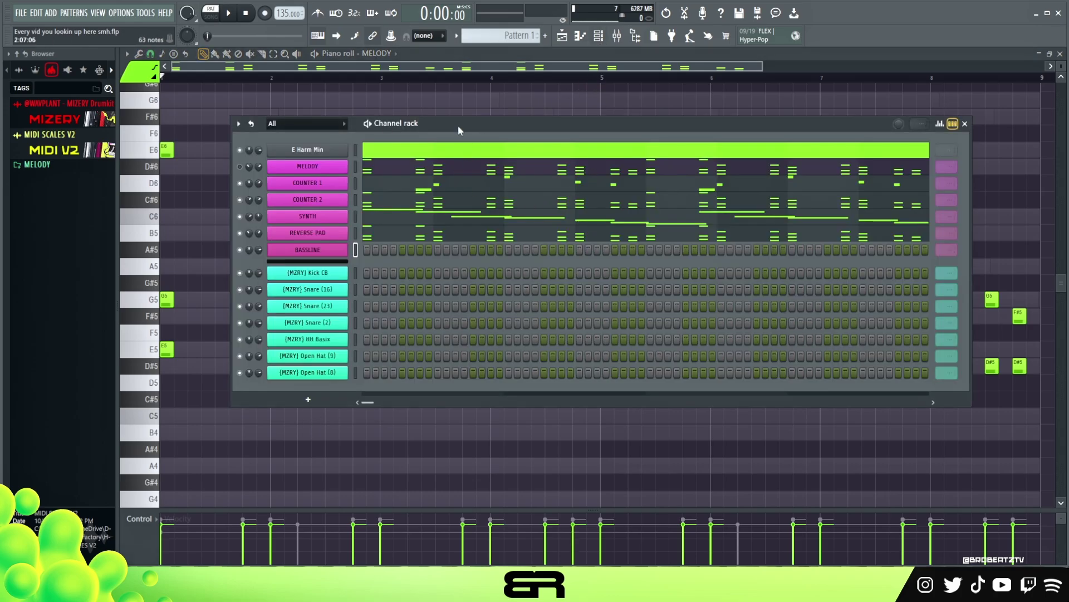
Open the BASSLINE piano roll, move its note down to E2, and shorten it to a short hit
{"action": "left_click_drag", "start_coordinate": [458, 127], "coordinate": [457, 111]}
{"action": "right_click", "coordinate": [343, 233]}
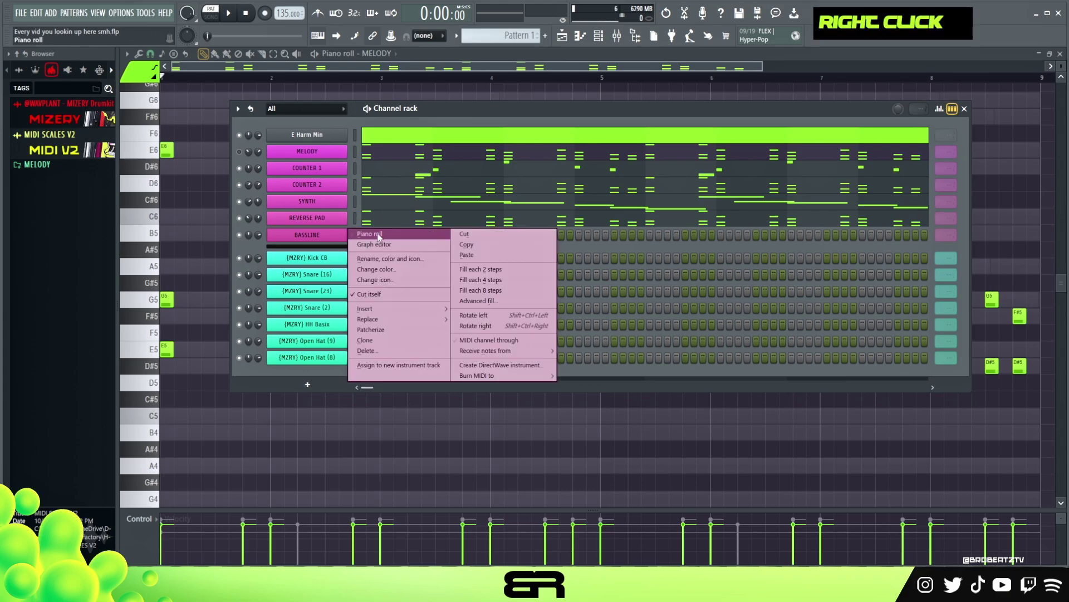
{"action": "left_click", "coordinate": [377, 233]}
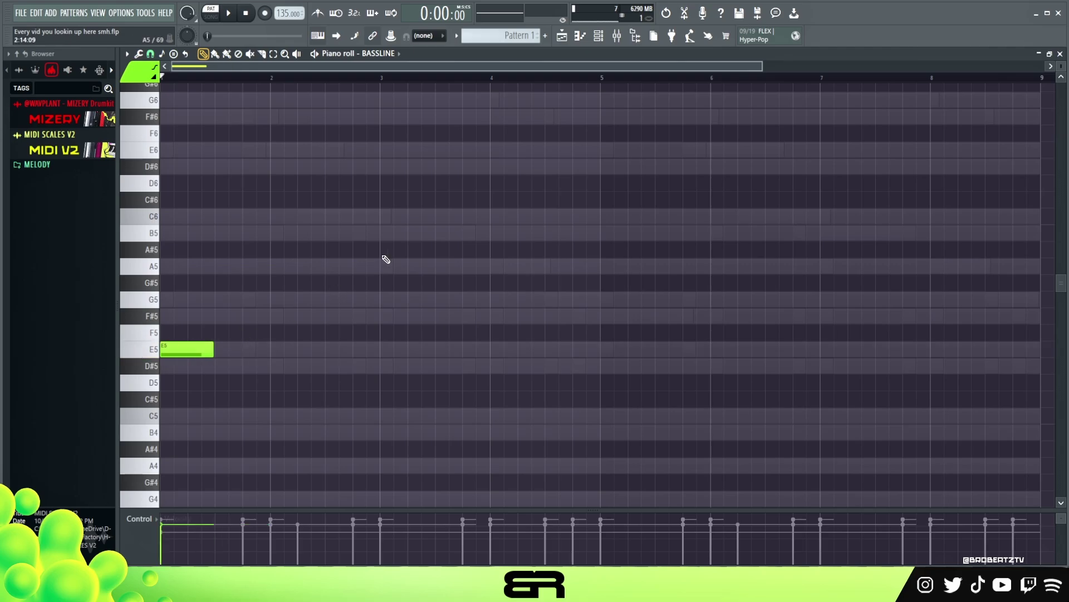
{"action": "left_click", "coordinate": [411, 307], "text": "ctrl"}
{"action": "scroll", "coordinate": [396, 312], "scroll_direction": "down", "scroll_amount": 3}
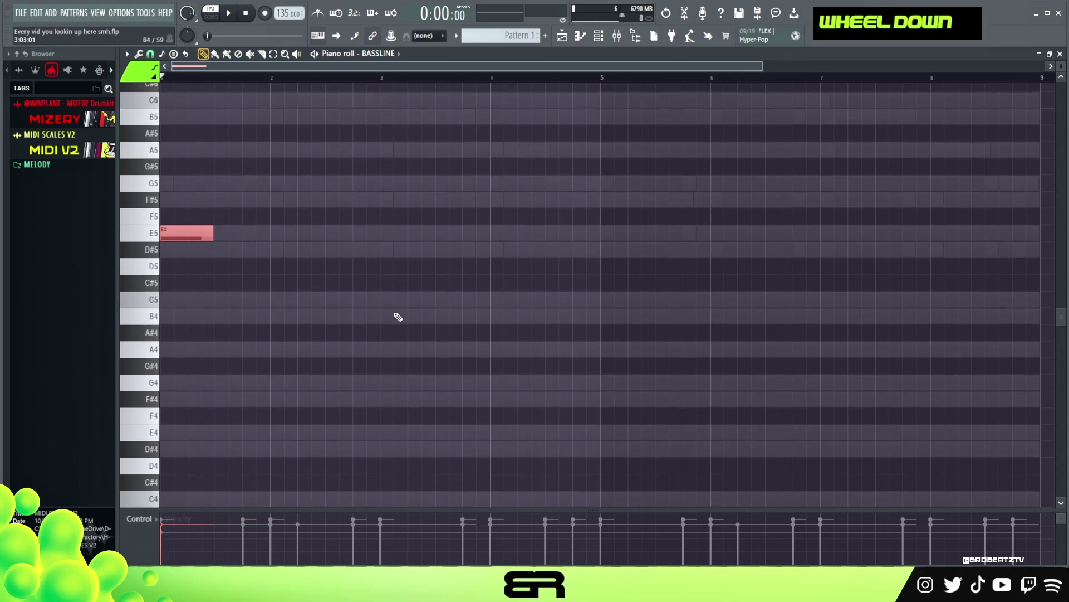
{"action": "scroll", "coordinate": [304, 291], "scroll_direction": "down", "scroll_amount": 2}
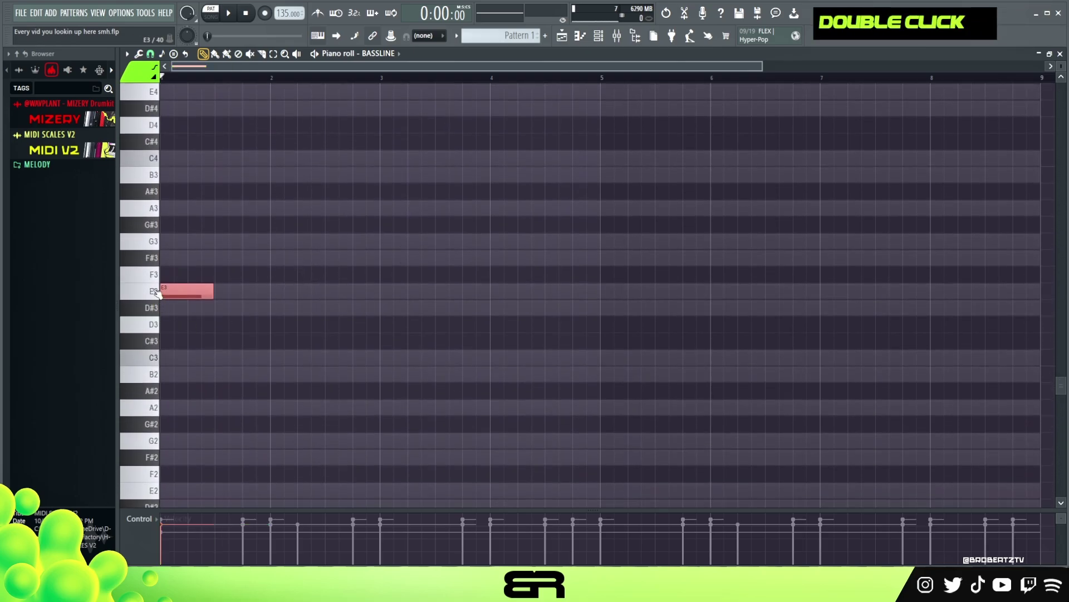
{"action": "scroll", "coordinate": [223, 301], "scroll_direction": "down", "scroll_amount": 1}
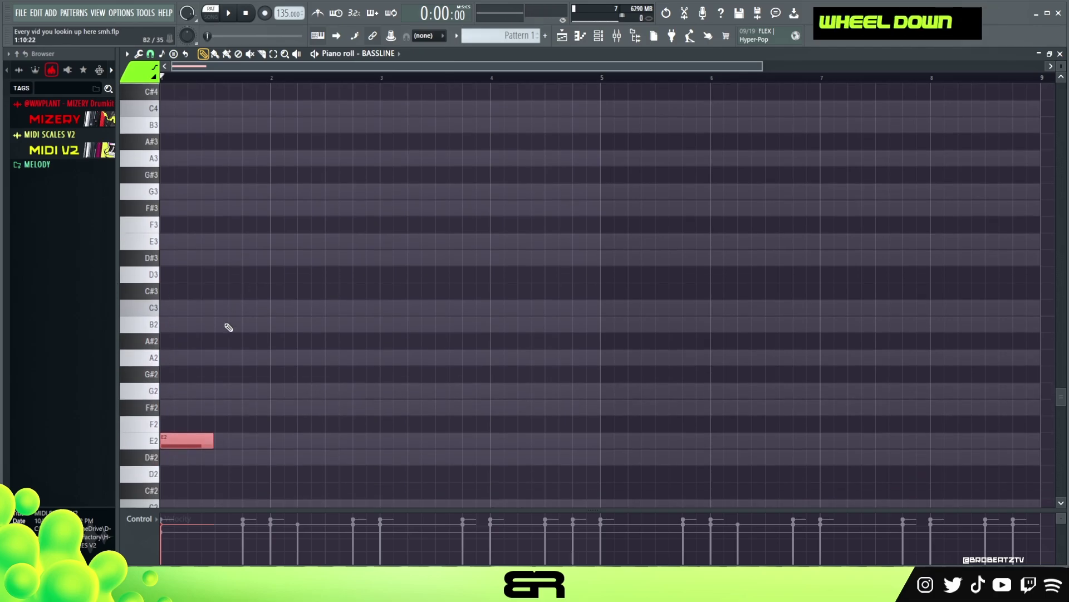
{"action": "key", "text": "space"}
{"action": "key", "text": "space"}
{"action": "key", "text": "space"}
{"action": "key", "text": "space"}
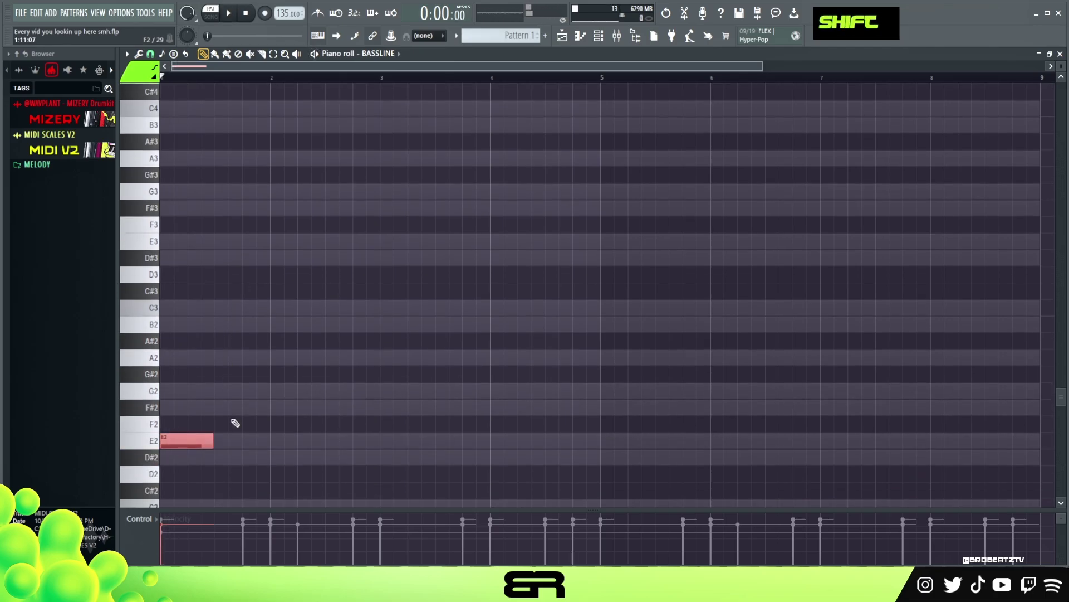
{"action": "left_click_drag", "start_coordinate": [182, 417], "coordinate": [165, 462]}
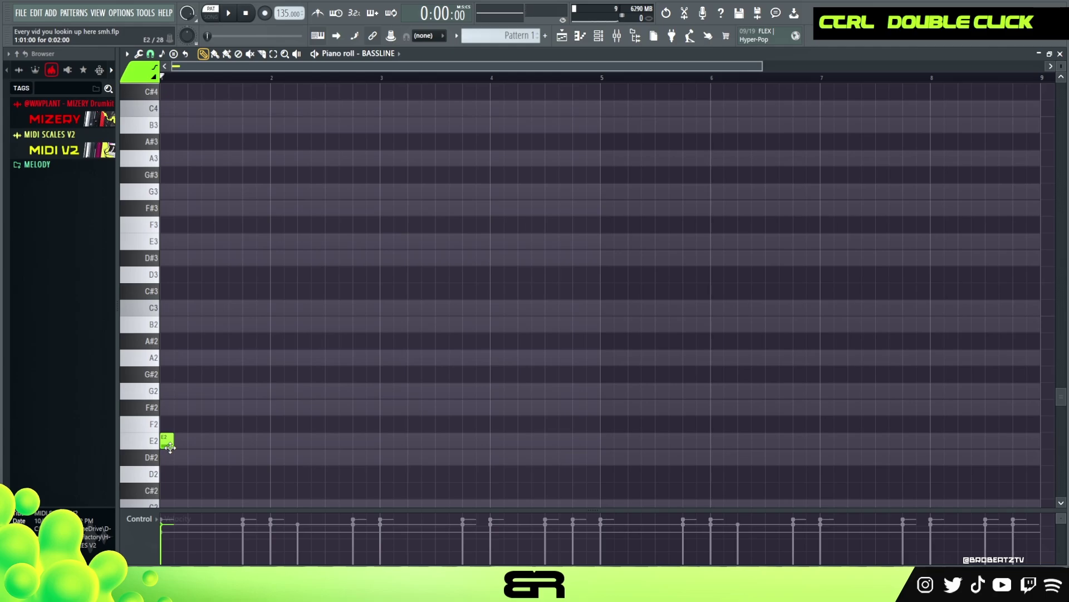
Duplicate the short E2 note with Ctrl+B to fill bar 1, then select all the E2 notes
{"action": "left_click", "coordinate": [179, 441], "text": "ctrl"}
{"action": "key", "text": "ctrl+b"}
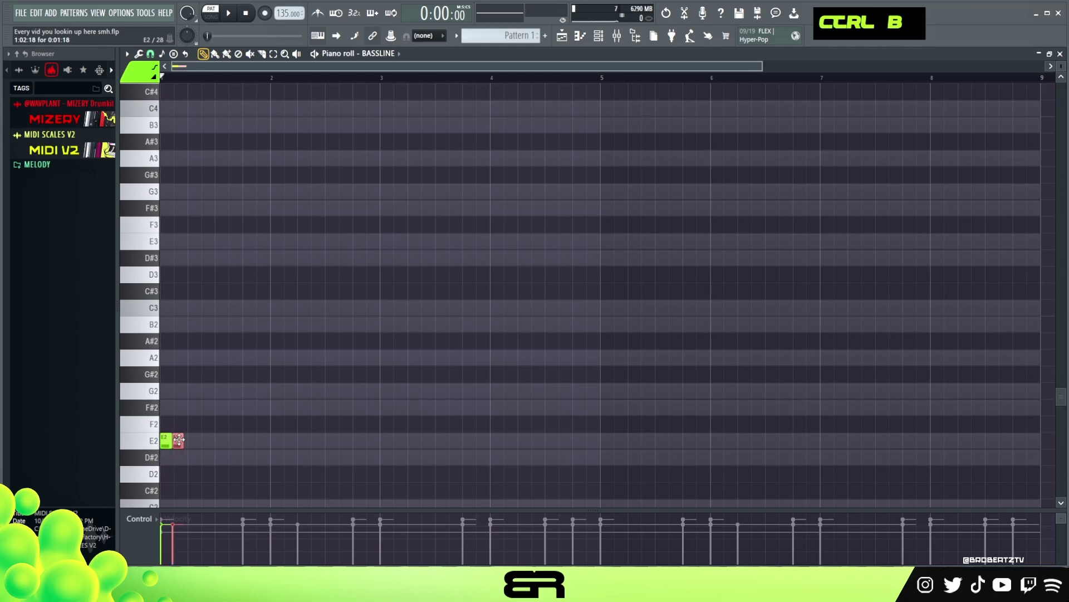
{"action": "left_click_drag", "start_coordinate": [278, 417], "coordinate": [162, 450]}
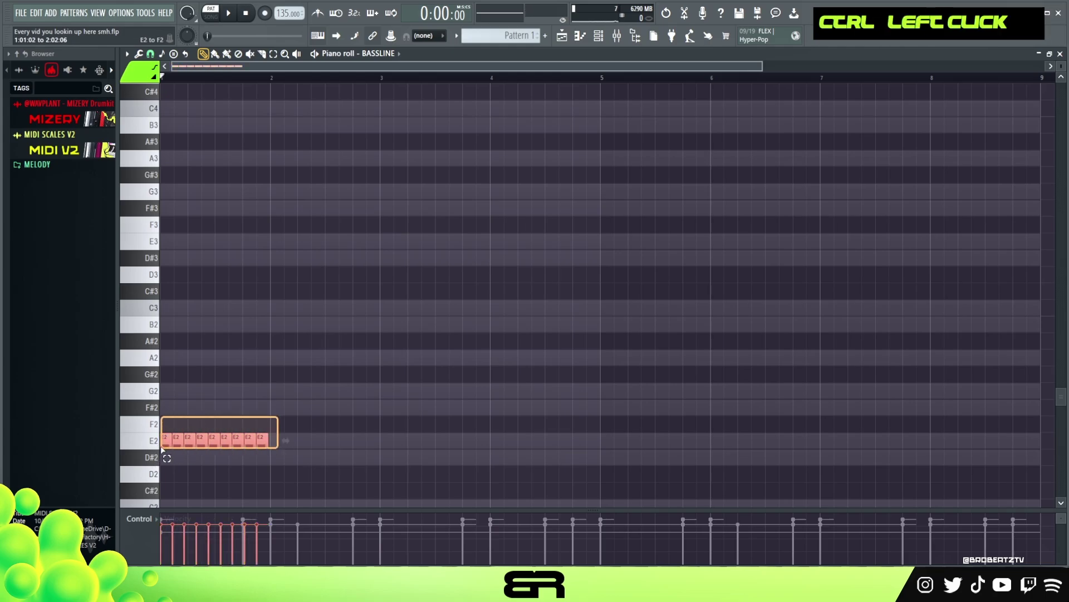
{"action": "right_click", "coordinate": [258, 434]}
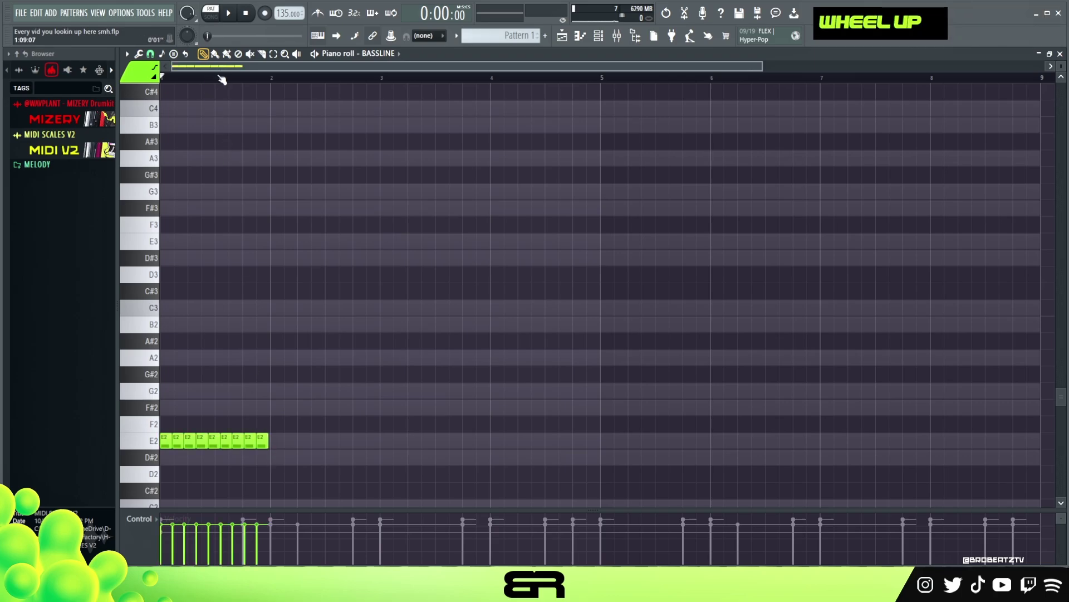
{"action": "scroll", "coordinate": [222, 80], "scroll_direction": "up", "scroll_amount": 3}
{"action": "left_click_drag", "start_coordinate": [472, 351], "coordinate": [150, 468]}
Quantize the E2 notes to eighth steps, shorten them slightly, and copy them one bar later
{"action": "key", "text": "ctrl+q"}
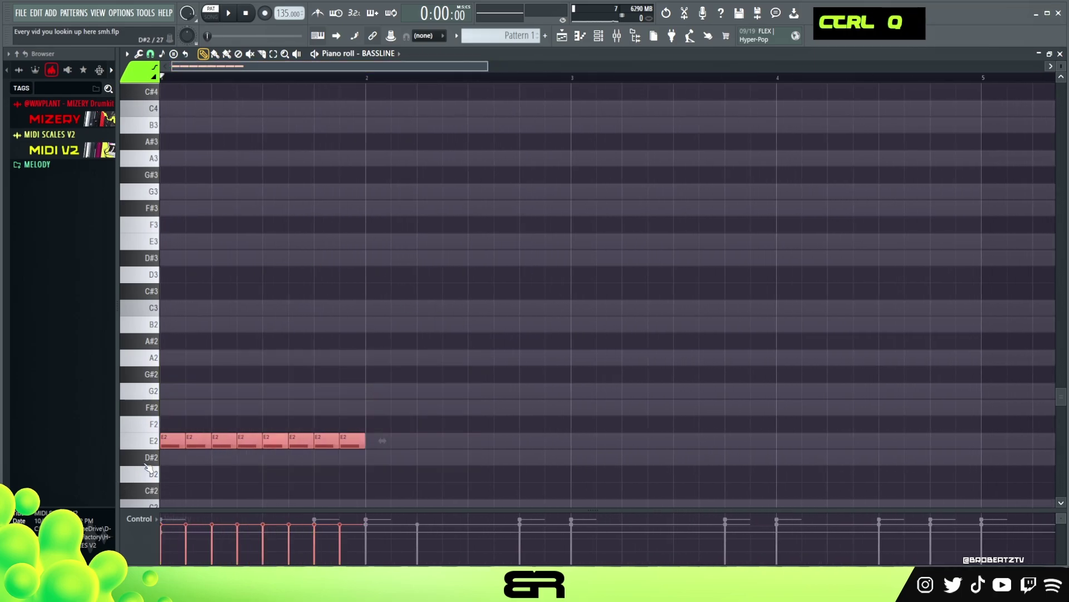
{"action": "left_click_drag", "start_coordinate": [365, 442], "coordinate": [363, 442]}
{"action": "key", "text": "space"}
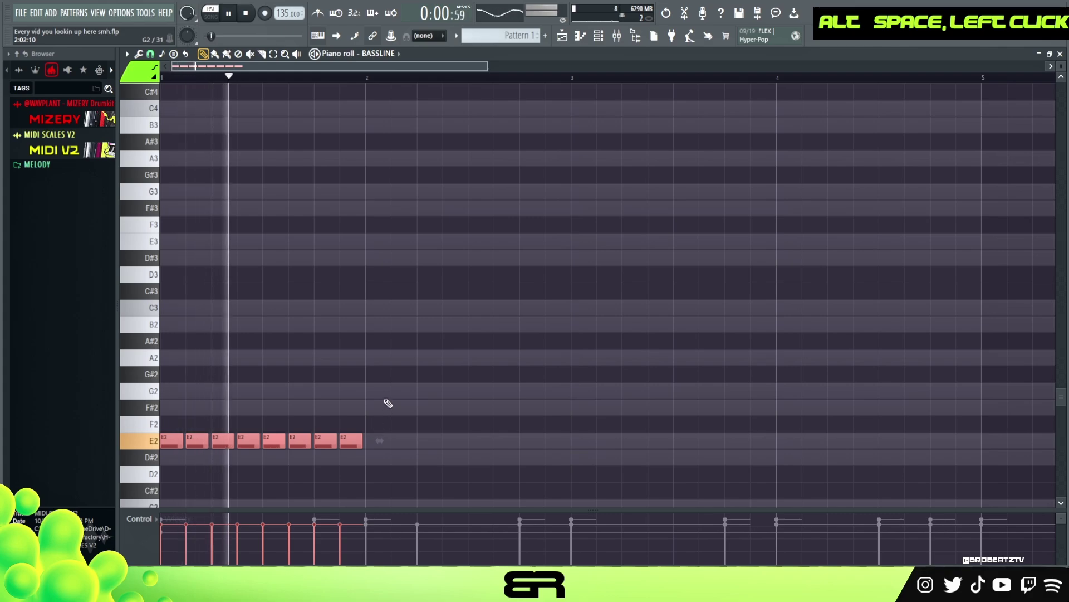
{"action": "key", "text": "space"}
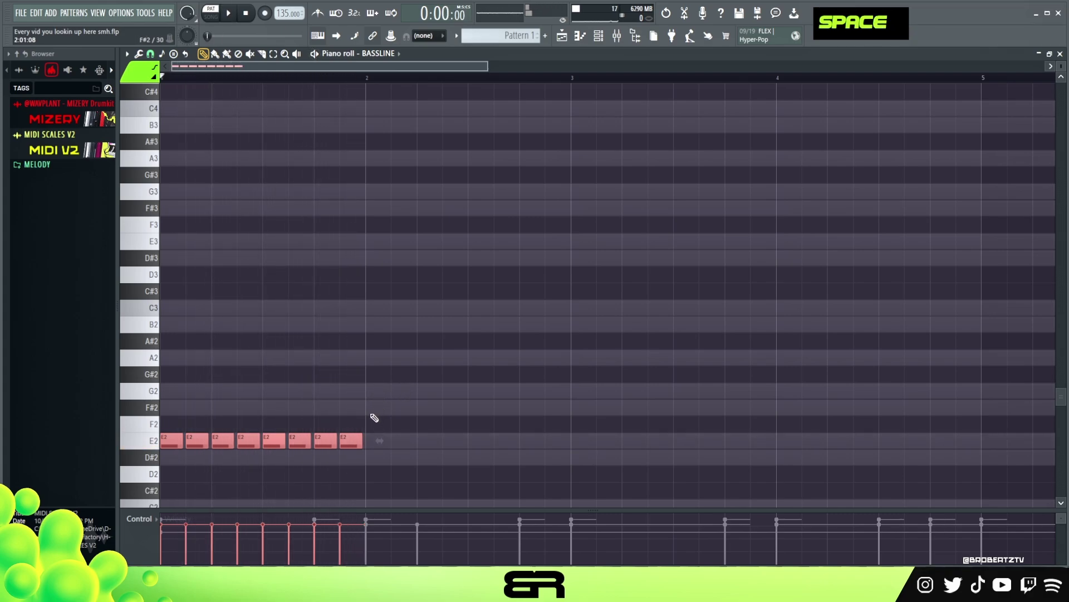
{"action": "left_click_drag", "start_coordinate": [374, 418], "coordinate": [382, 457]}
{"action": "key", "text": "space"}
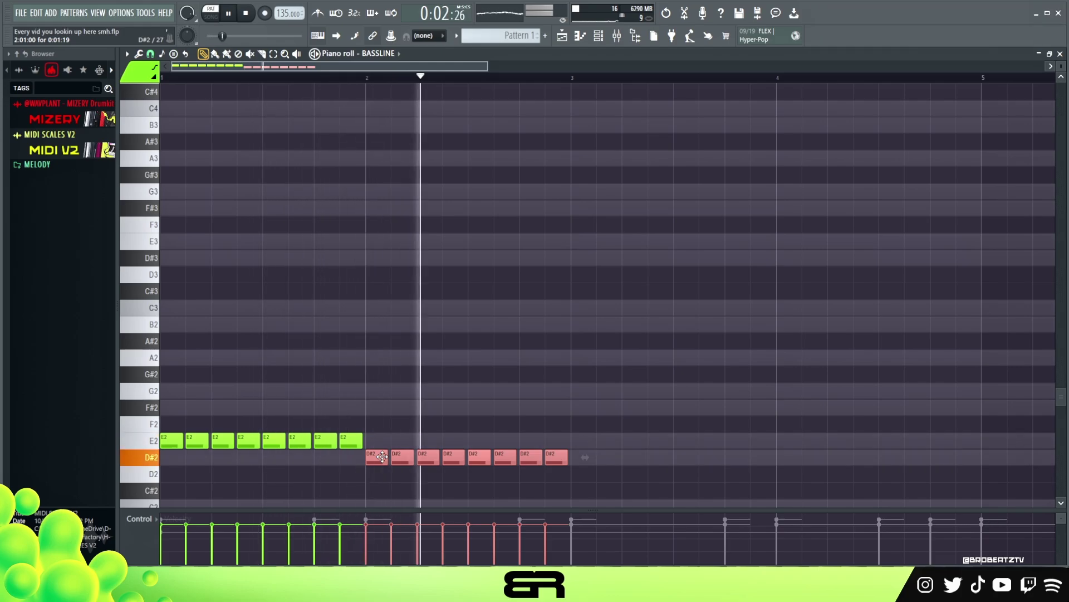
{"action": "key", "text": "space"}
Move the copied notes up to G2 and duplicate them onto A2 starting at bar 3
{"action": "left_click_drag", "start_coordinate": [382, 457], "coordinate": [381, 387]}
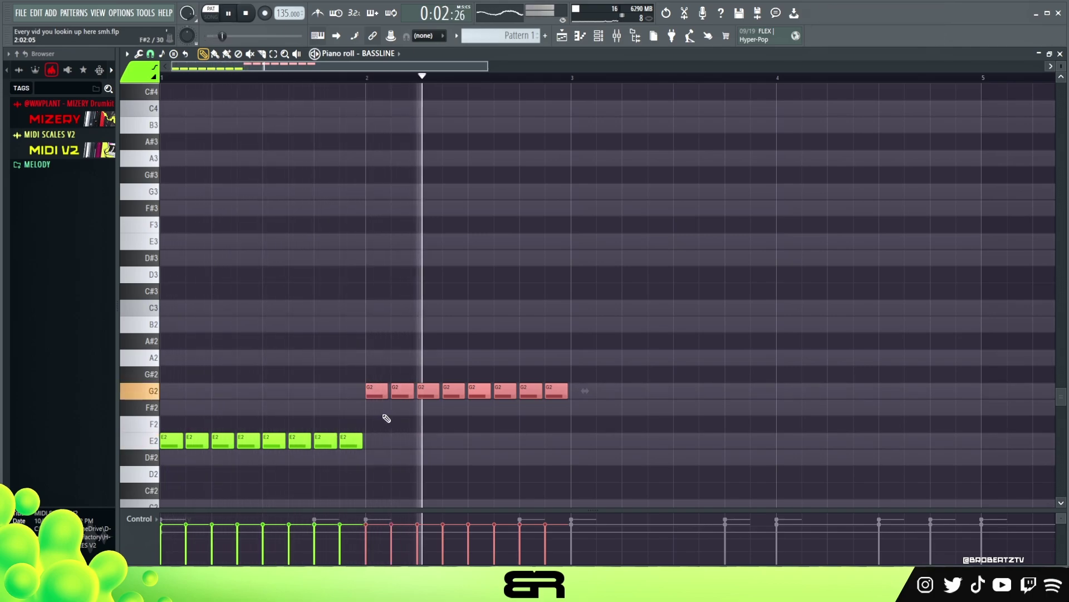
{"action": "key", "text": "space"}
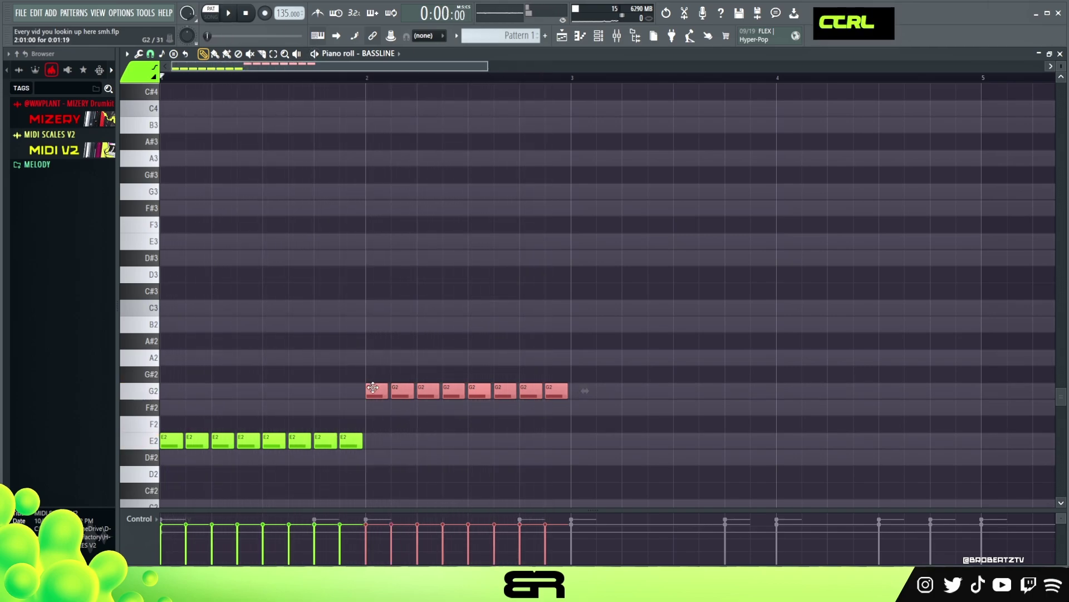
{"action": "left_click_drag", "start_coordinate": [374, 387], "coordinate": [534, 383]}
{"action": "left_click_drag", "start_coordinate": [595, 366], "coordinate": [571, 334]}
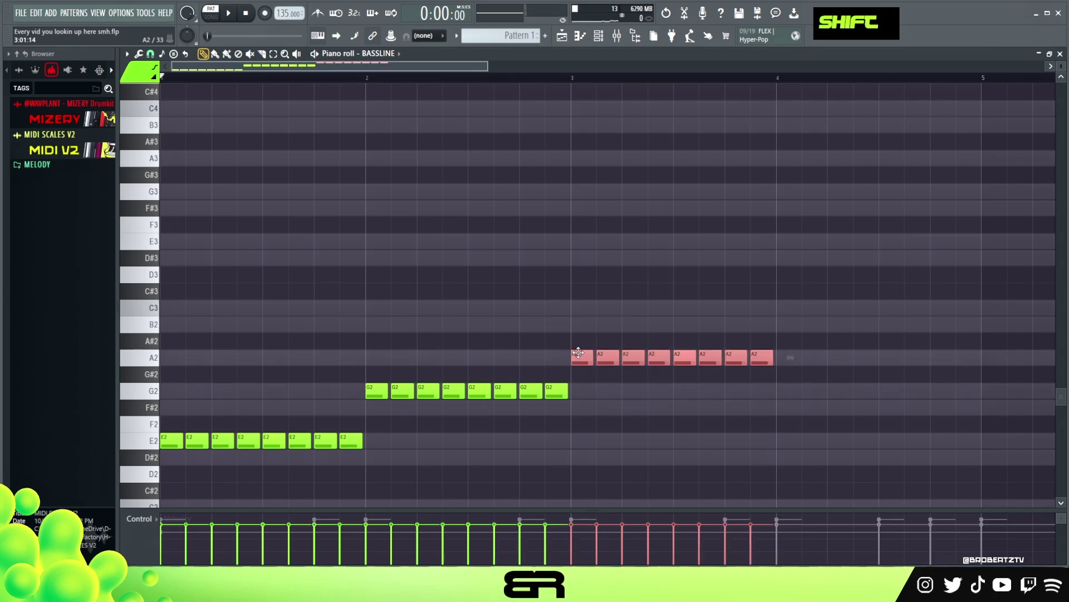
{"action": "key", "text": "space"}
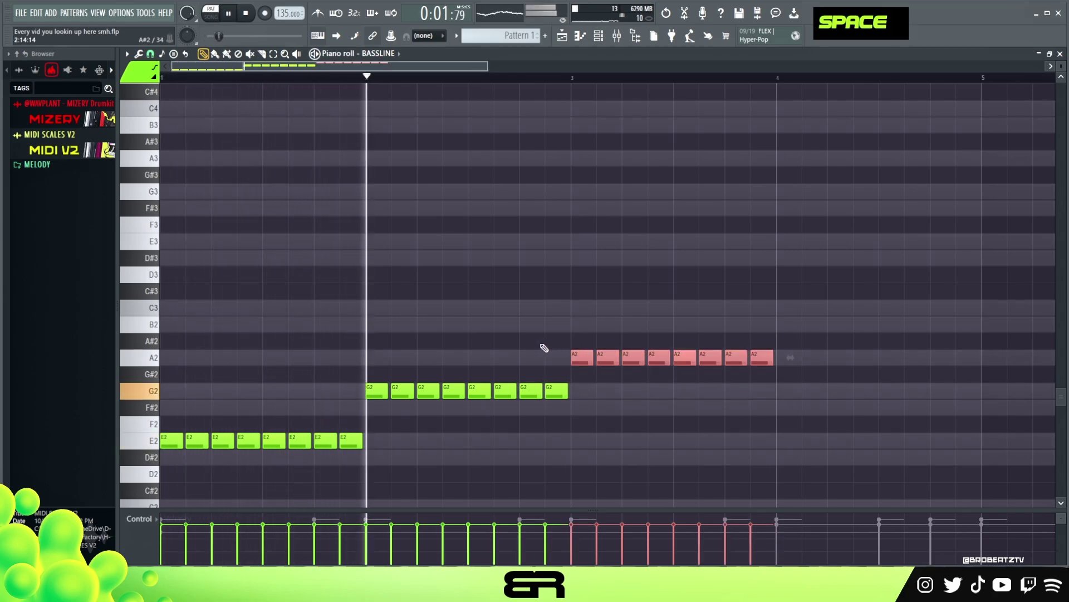
{"action": "right_click", "coordinate": [571, 337]}
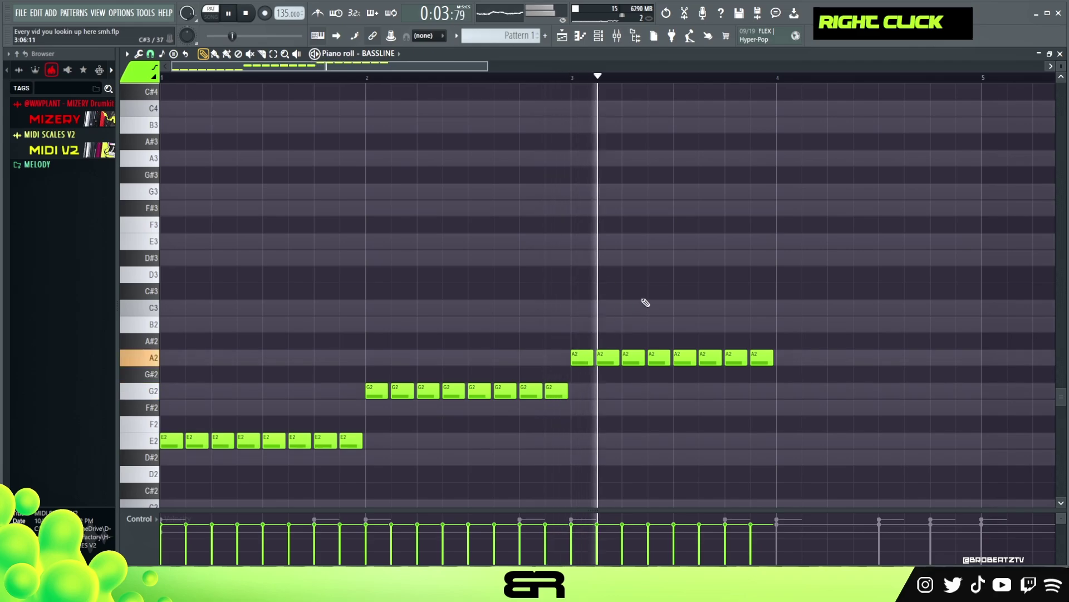
{"action": "key", "text": "space"}
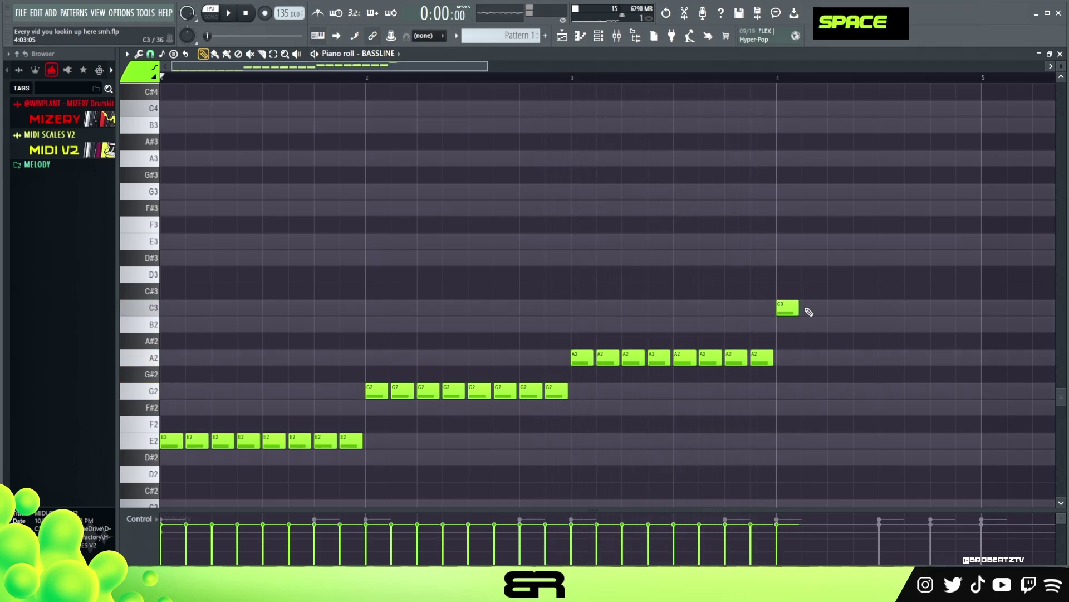
Add four C3 notes in bar 4 and audition them
{"action": "left_click", "coordinate": [809, 311]}
{"action": "left_click", "coordinate": [864, 308]}
{"action": "left_click_drag", "start_coordinate": [878, 284], "coordinate": [803, 310]}
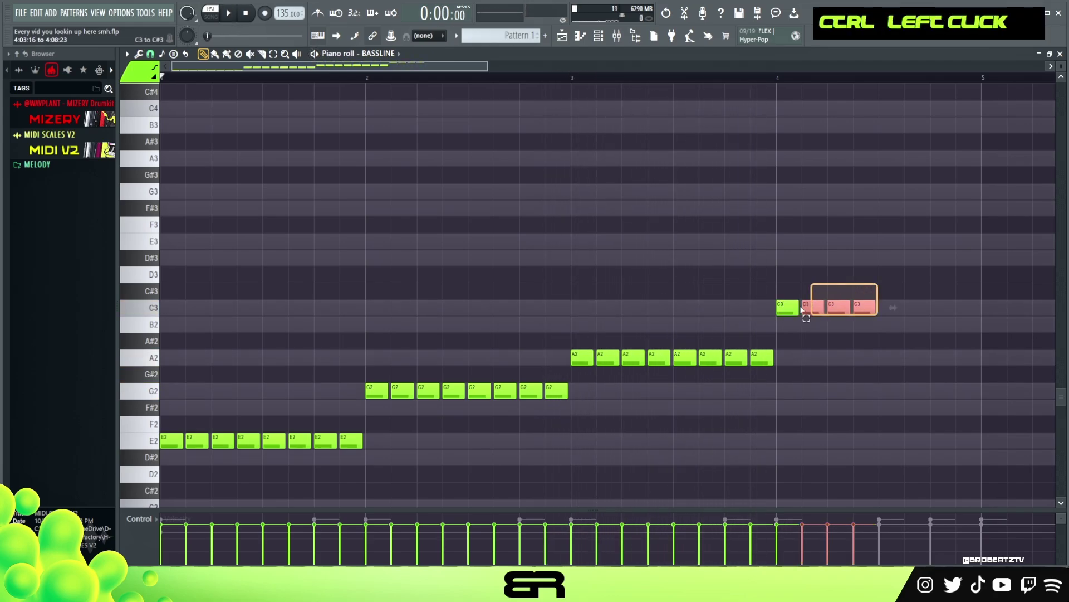
{"action": "key", "text": "space"}
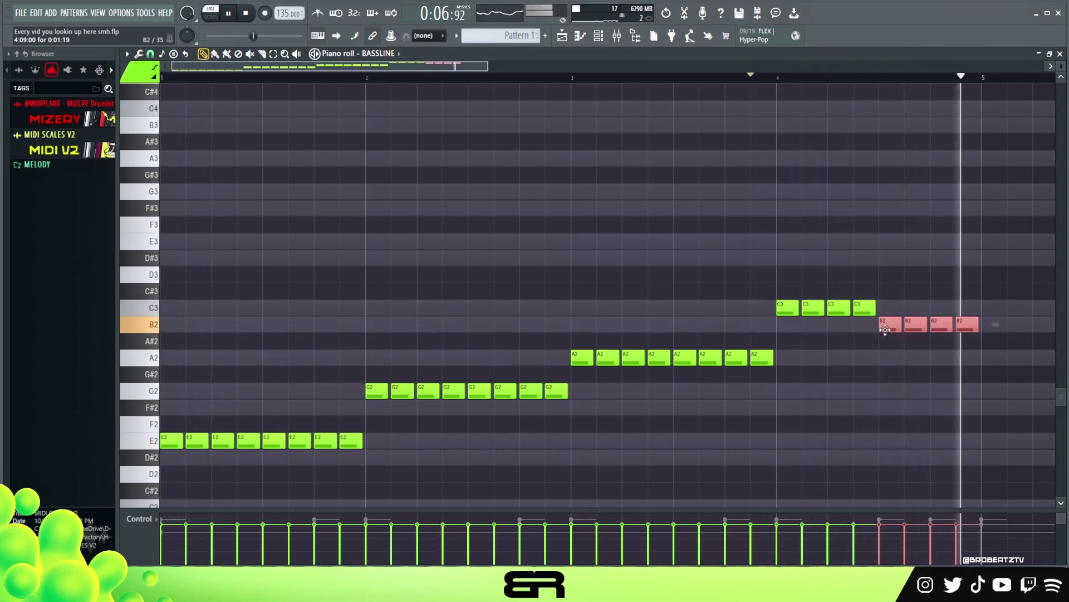
{"action": "key", "text": "space"}
{"action": "key", "text": "space"}
Copy the four bar-4 notes and settle them down on A2
{"action": "left_click_drag", "start_coordinate": [883, 330], "coordinate": [885, 363]}
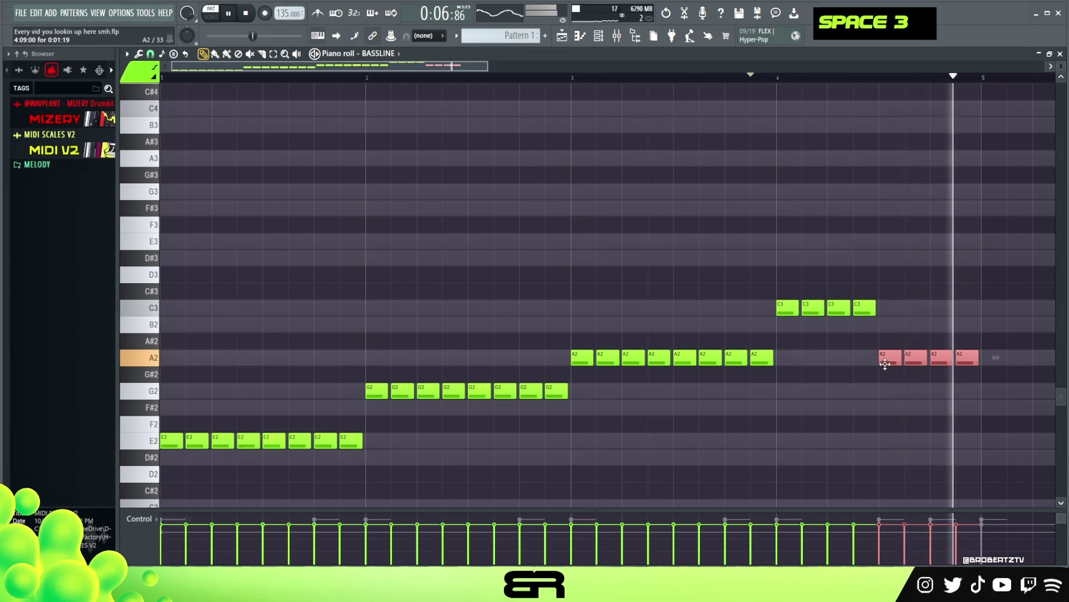
{"action": "key", "text": "space"}
{"action": "key", "text": "space"}
{"action": "key", "text": "space"}
{"action": "left_click_drag", "start_coordinate": [885, 363], "coordinate": [887, 325]}
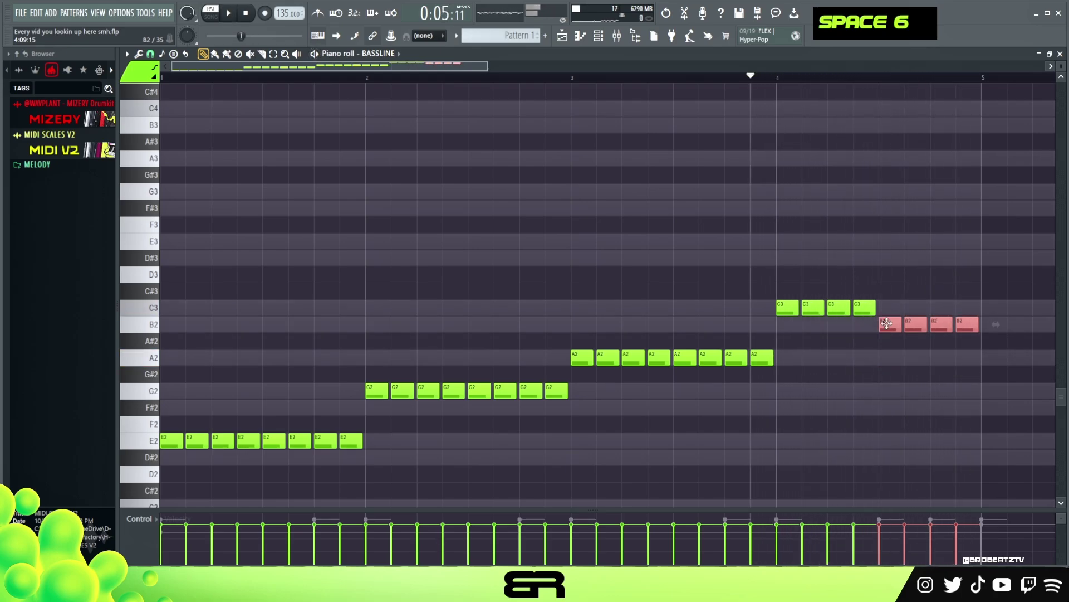
{"action": "key", "text": "space"}
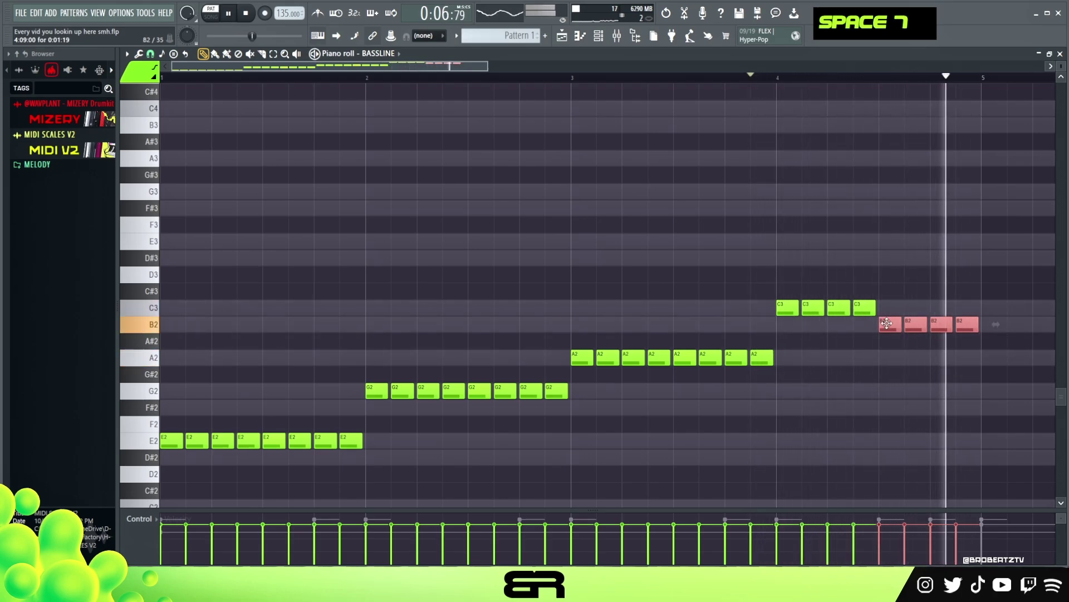
{"action": "left_click_drag", "start_coordinate": [887, 323], "coordinate": [885, 361]}
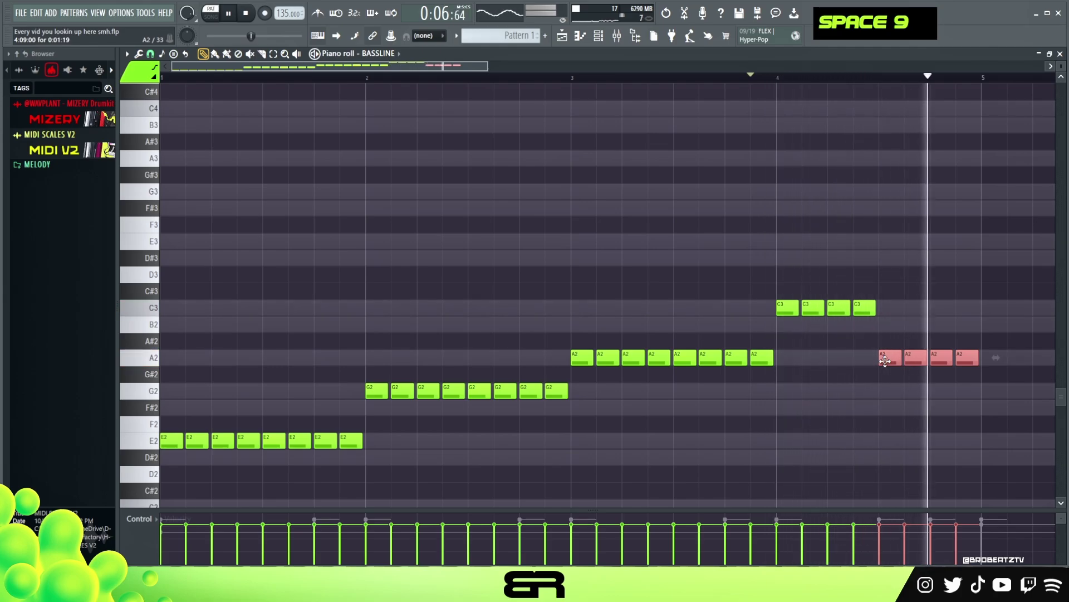
{"action": "key", "text": "space"}
{"action": "left_click", "coordinate": [886, 359], "text": "ctrl"}
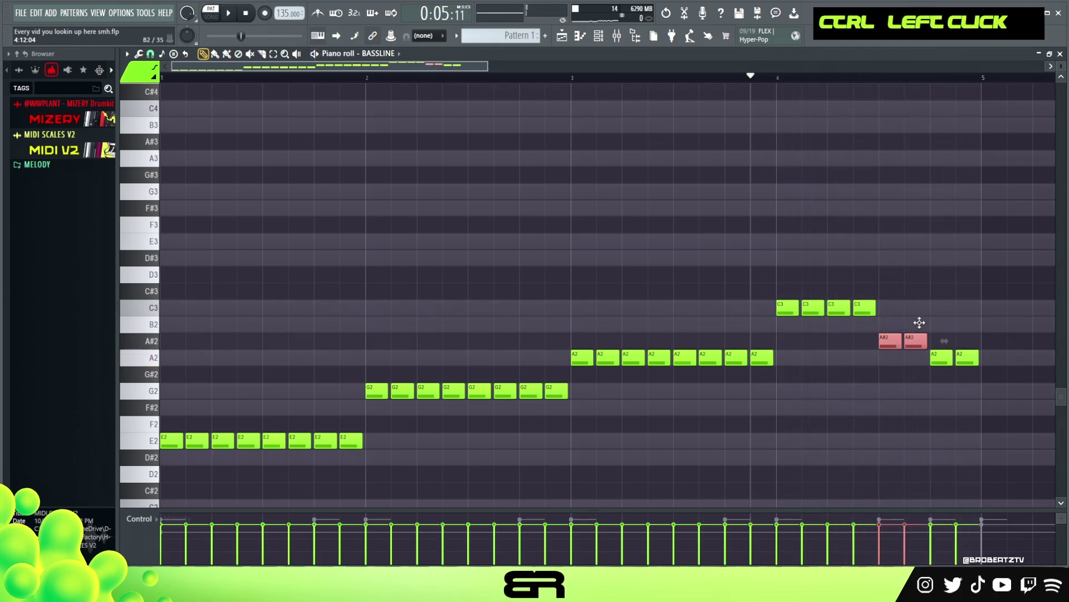
Raise the first two of those notes to B2, then select all bassline notes
{"action": "left_click_drag", "start_coordinate": [919, 323], "coordinate": [920, 323]}
{"action": "key", "text": "space"}
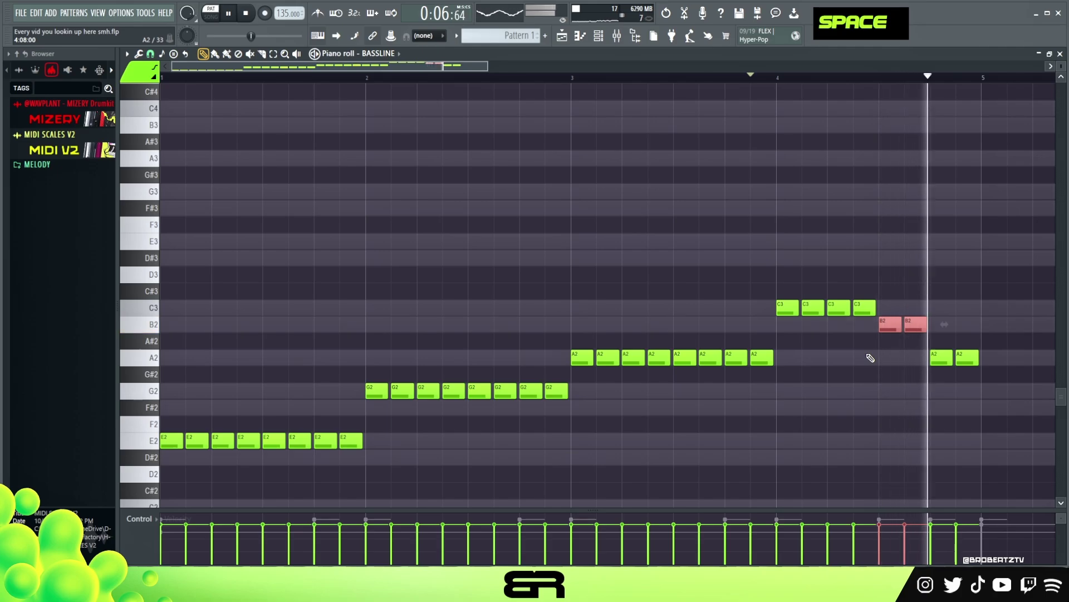
{"action": "key", "text": "space"}
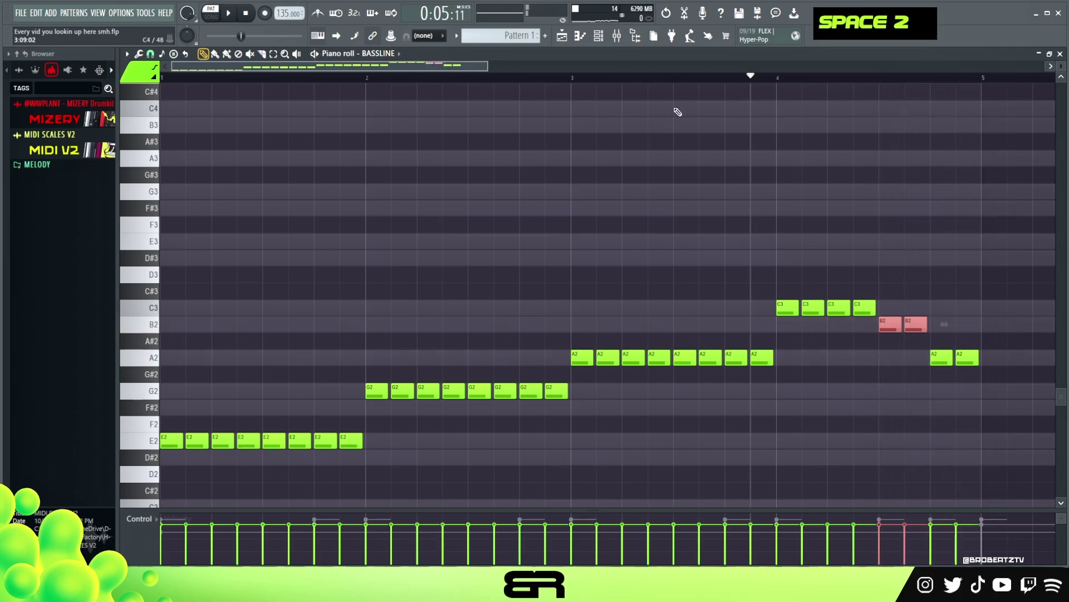
{"action": "scroll", "coordinate": [678, 112], "scroll_direction": "down", "scroll_amount": 4}
{"action": "left_click_drag", "start_coordinate": [735, 254], "coordinate": [174, 444], "text": "ctrl"}
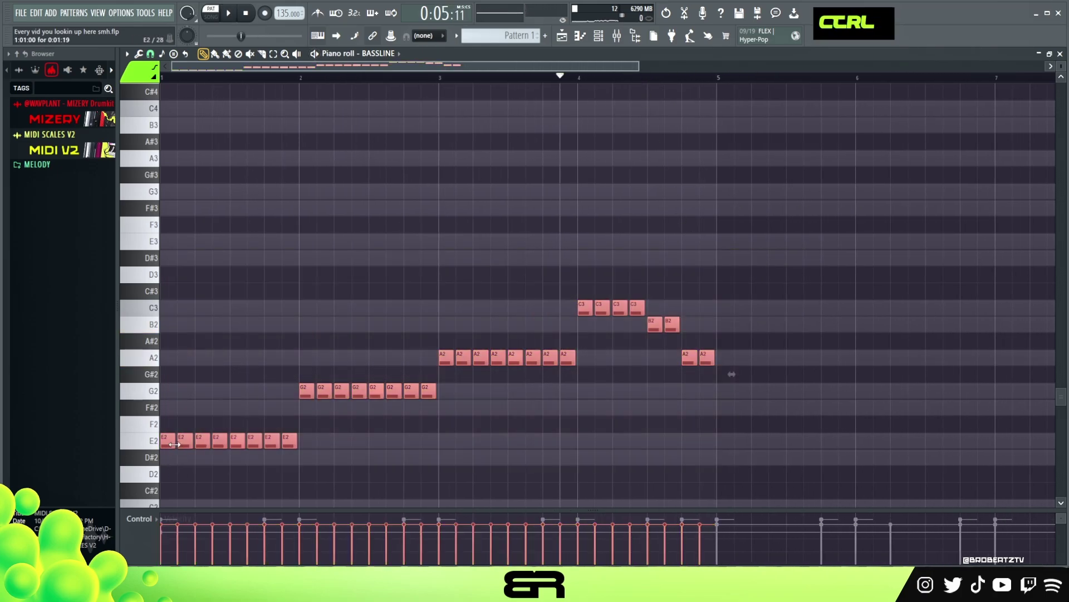
Copy the first note of each pitch run into the following bars
{"action": "right_click", "coordinate": [413, 473]}
{"action": "left_click", "coordinate": [300, 385], "text": "ctrl+shift"}
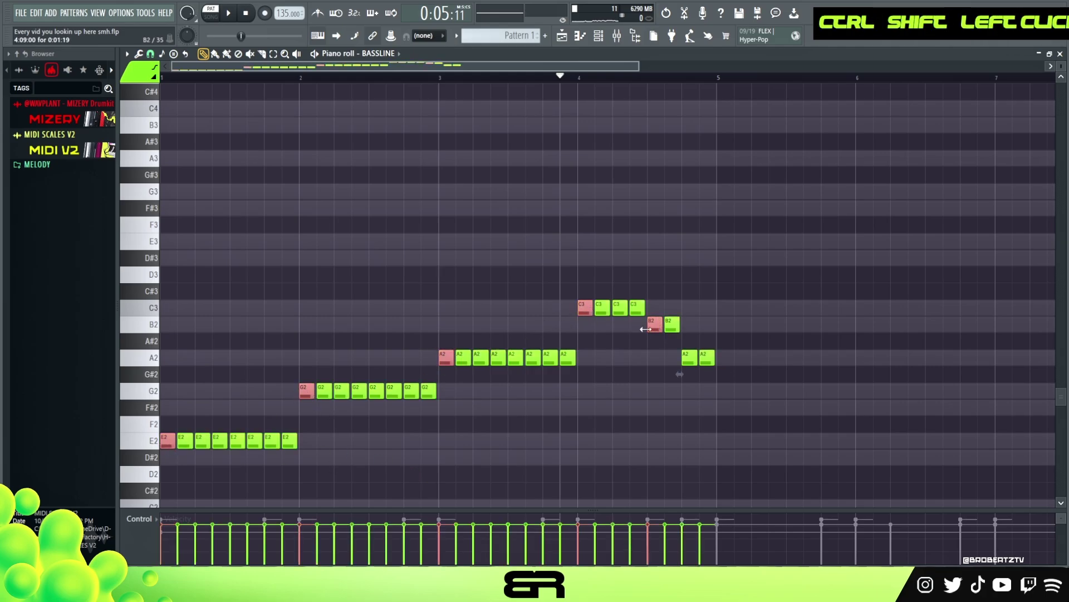
{"action": "left_click_drag", "start_coordinate": [167, 440], "coordinate": [718, 439], "text": "shift"}
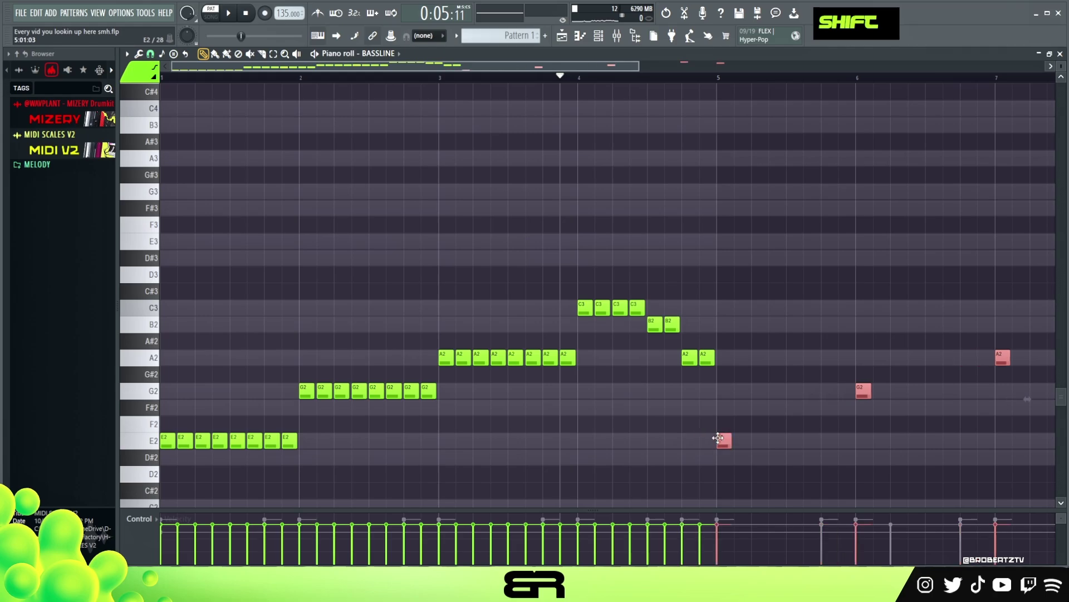
{"action": "right_click", "coordinate": [760, 443]}
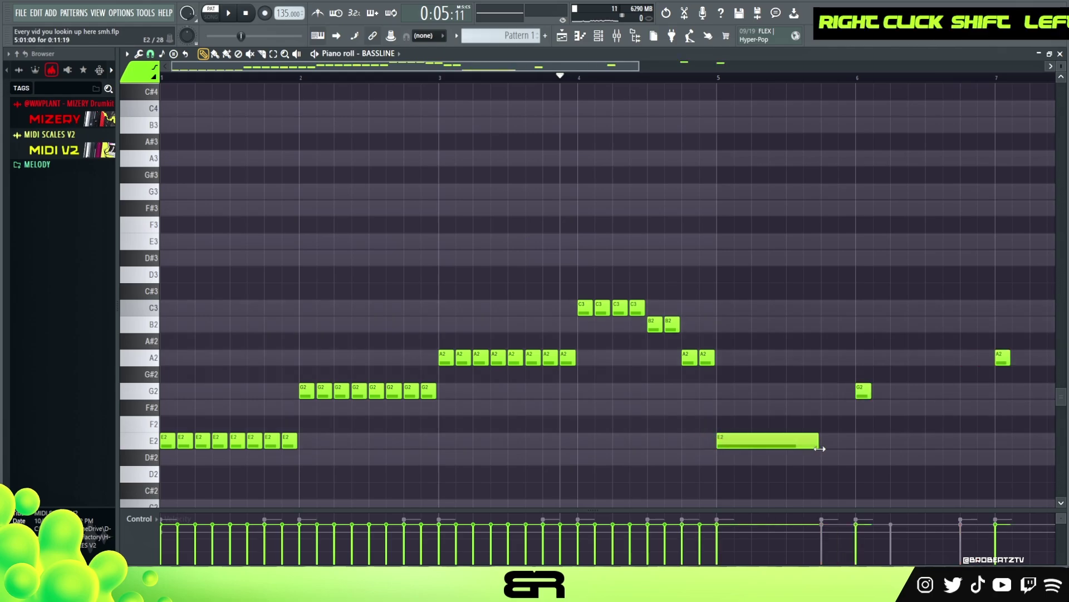
Duplicate the long E2 note up an octave to E3, then shift it earlier and resize it
{"action": "left_click_drag", "start_coordinate": [837, 447], "coordinate": [900, 446], "text": "shift"}
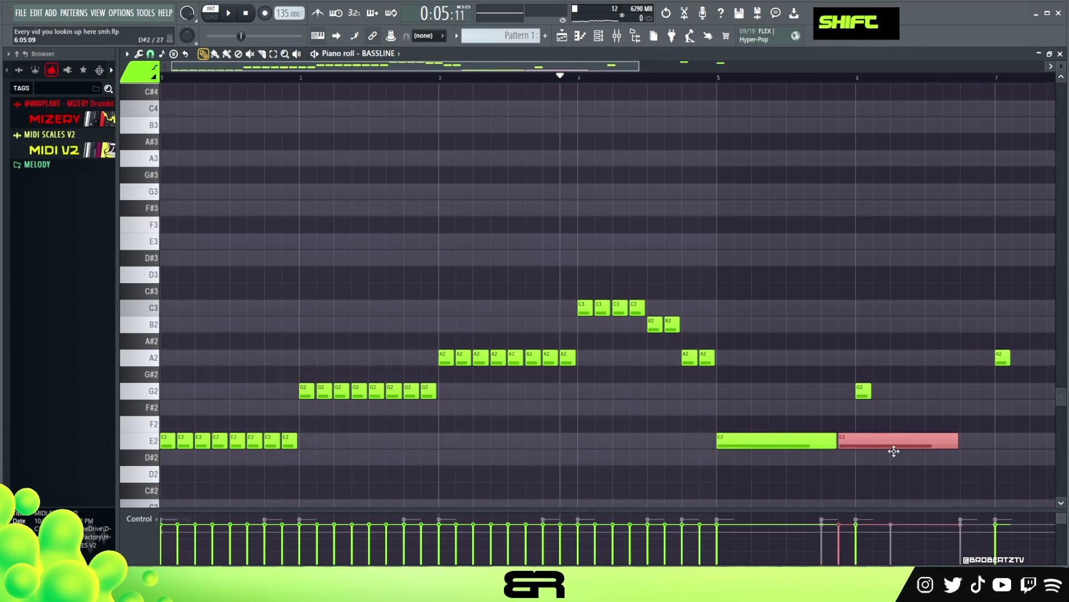
{"action": "key", "text": "ctrl+Up"}
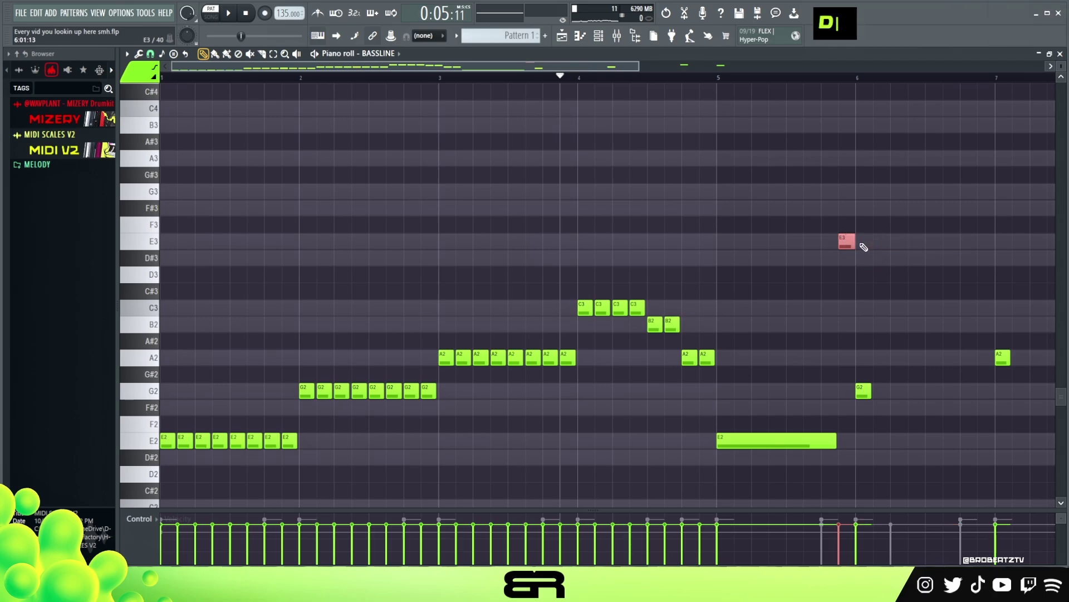
{"action": "left_click_drag", "start_coordinate": [539, 68], "coordinate": [600, 69]}
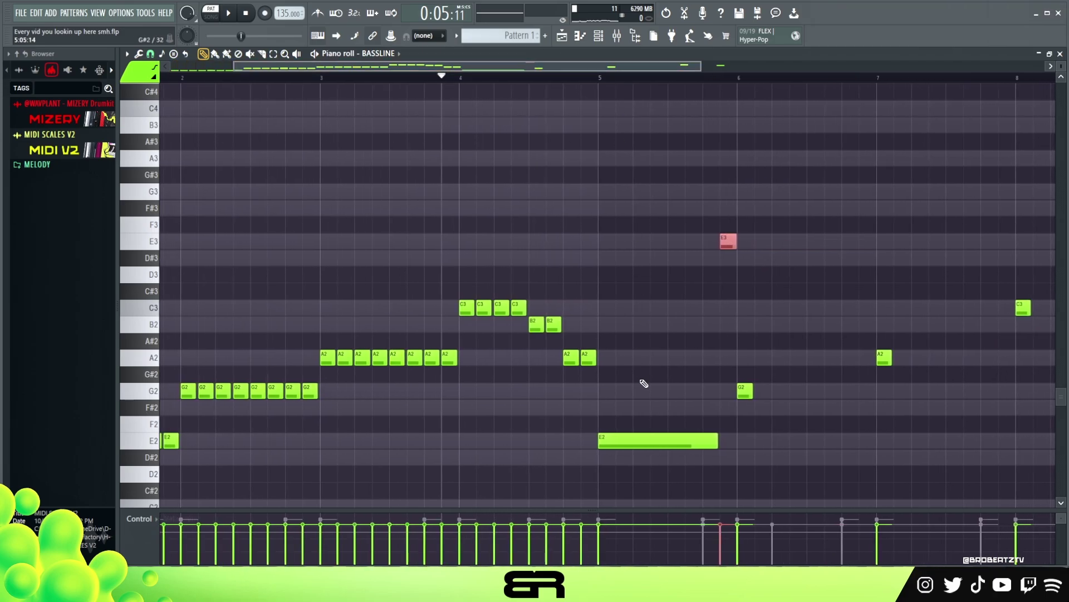
{"action": "mouse_move", "coordinate": [749, 245]}
{"action": "left_mouse_down"}
{"action": "mouse_move", "coordinate": [731, 244]}
{"action": "mouse_move", "coordinate": [754, 241]}
{"action": "left_mouse_up"}
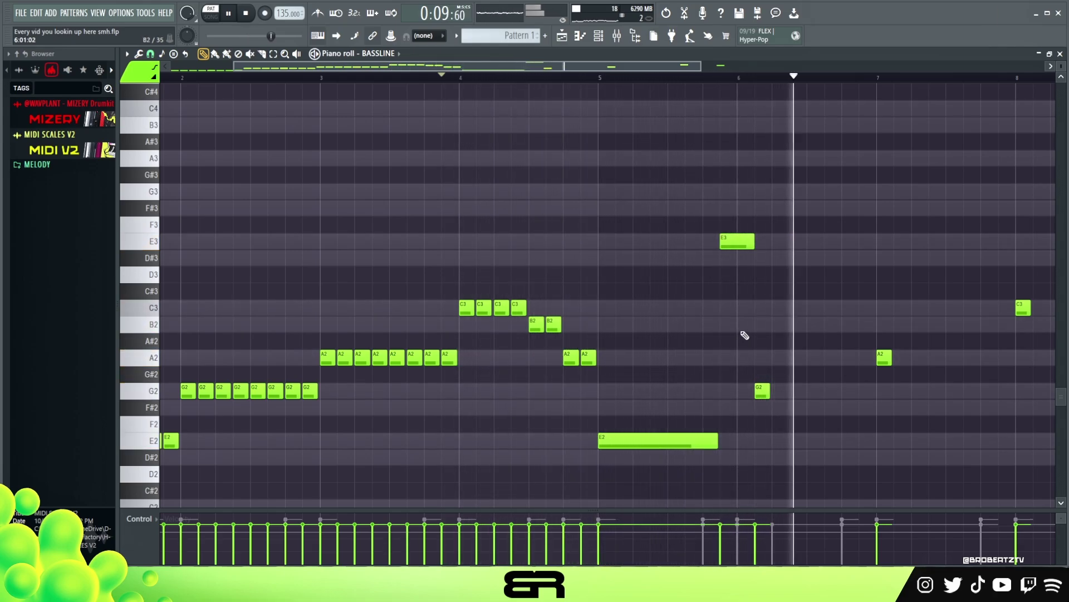
{"action": "key", "text": "space"}
{"action": "key", "text": "space"}
Lengthen the G2 note after the E3 and add a second, longer G2 note
{"action": "left_click_drag", "start_coordinate": [769, 393], "coordinate": [778, 396]}
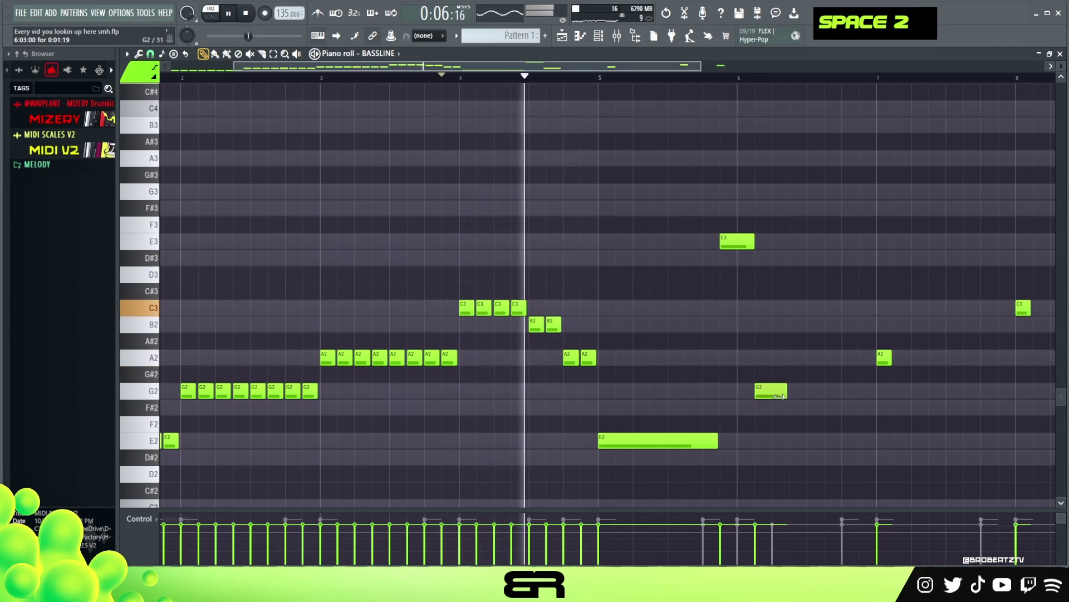
{"action": "double_click", "coordinate": [807, 396]}
{"action": "right_click", "coordinate": [881, 389]}
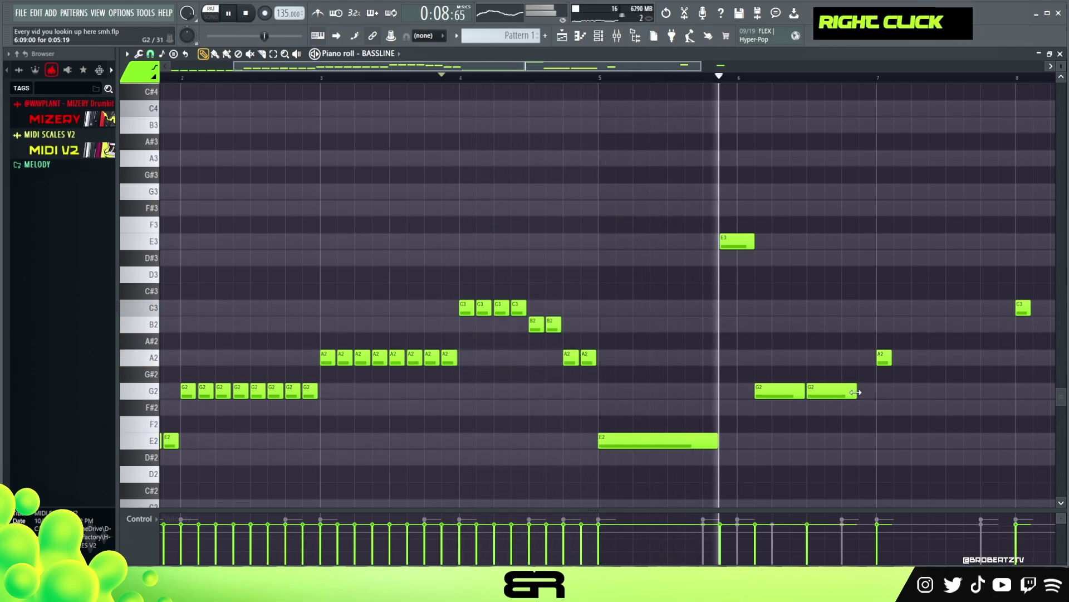
{"action": "left_click_drag", "start_coordinate": [856, 392], "coordinate": [1014, 361]}
{"action": "key", "text": "space"}
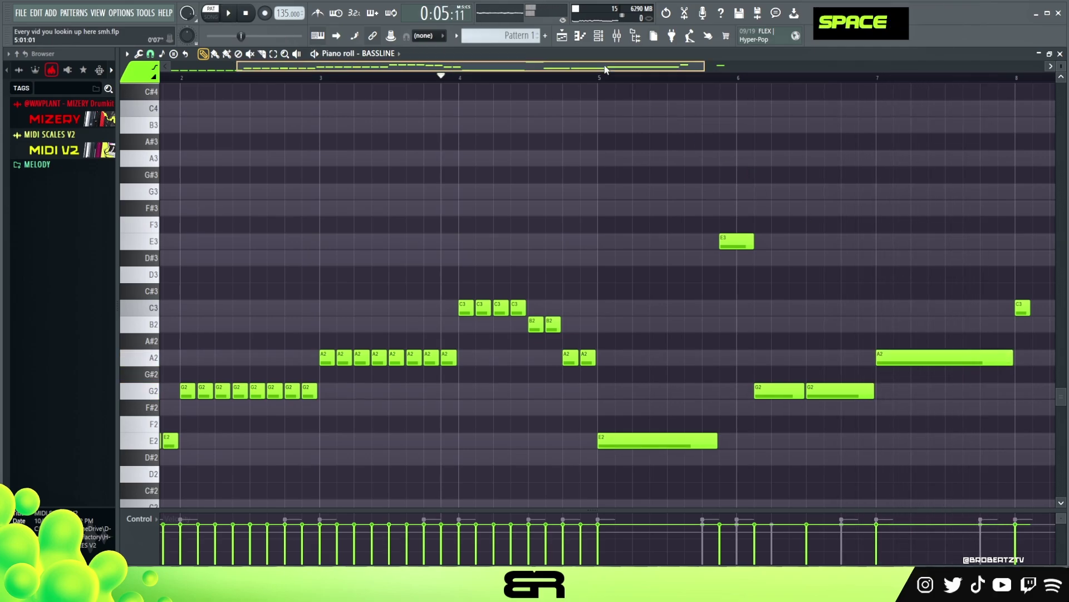
Place a short final note near bar 9 and raise it to A3
{"action": "scroll", "coordinate": [771, 119], "scroll_direction": "right", "scroll_amount": 4}
{"action": "left_click_drag", "start_coordinate": [742, 309], "coordinate": [759, 312]}
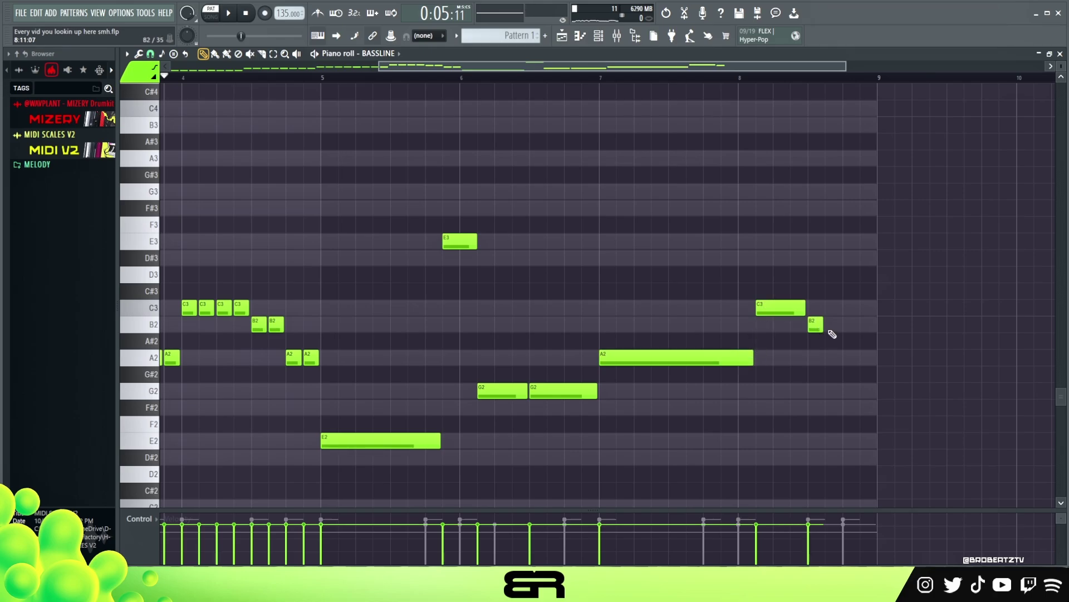
{"action": "left_click", "coordinate": [861, 356], "text": "ctrl"}
{"action": "key", "text": "ctrl+Up"}
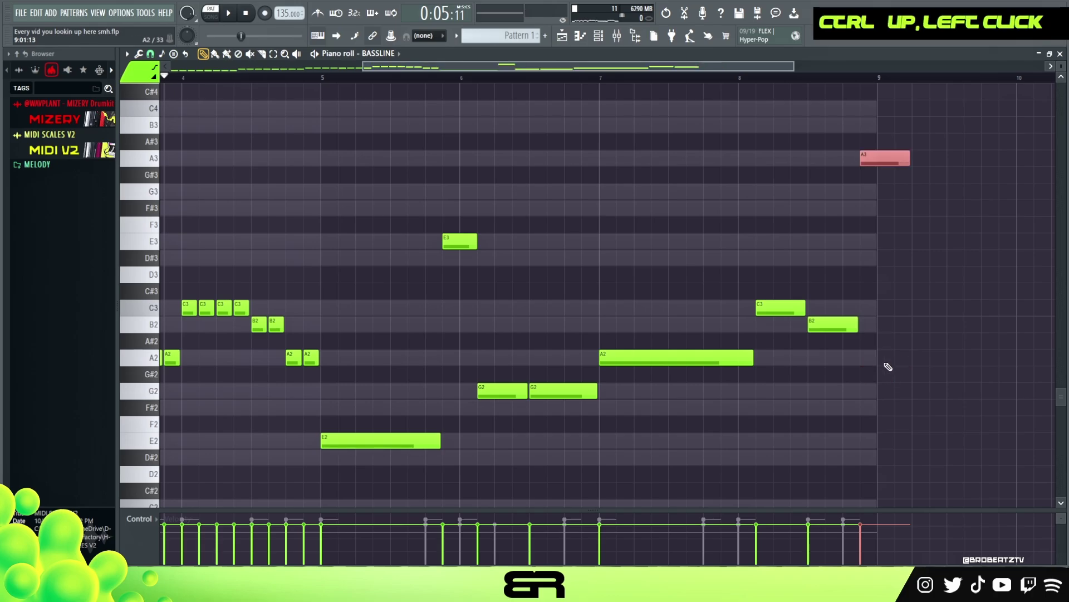
{"action": "right_click", "coordinate": [907, 328]}
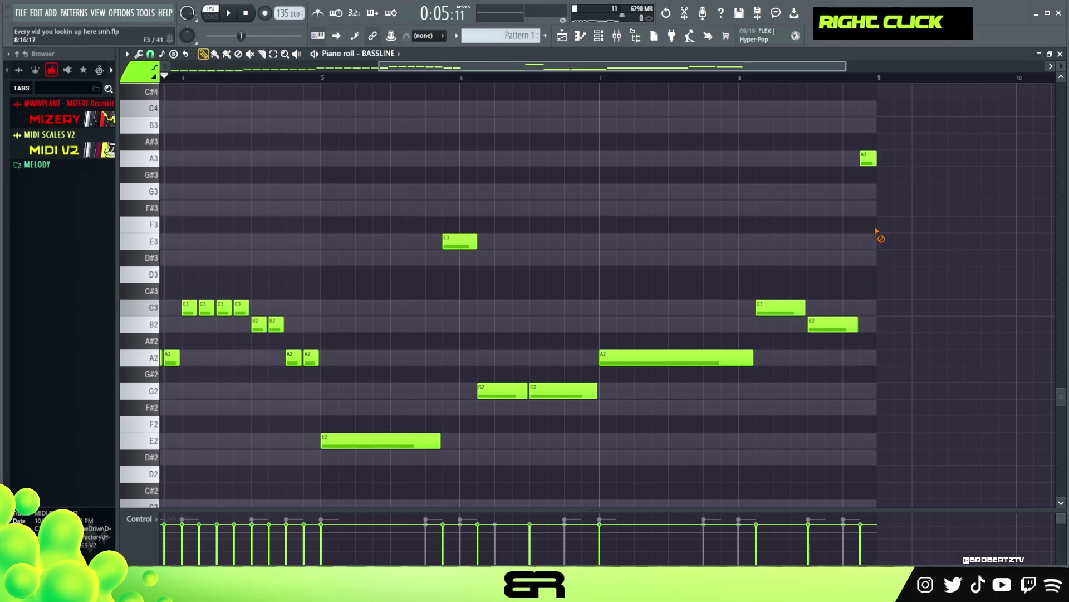
{"action": "right_click", "coordinate": [603, 211], "text": "ctrl"}
Lower every bassline note one octave with Ctrl+Down and play the result
{"action": "key", "text": "ctrl+a"}
{"action": "scroll", "coordinate": [603, 212], "scroll_direction": "down", "scroll_amount": 2}
{"action": "key", "text": "ctrl+Down"}
{"action": "scroll", "coordinate": [601, 213], "scroll_direction": "down", "scroll_amount": 2}
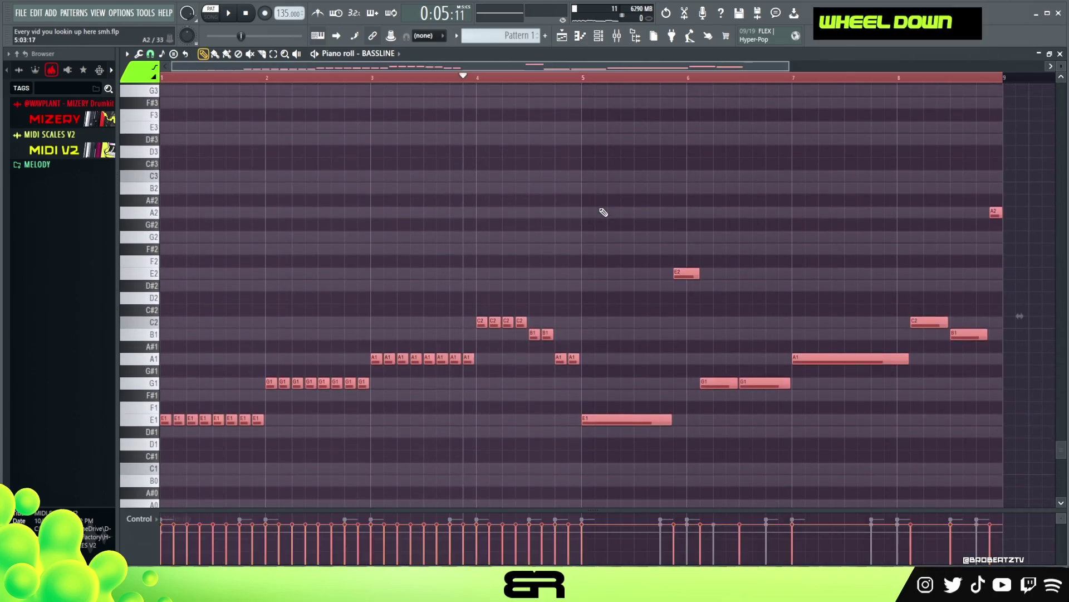
{"action": "key", "text": "space"}
Adjust the bassline note velocities with the scroll wheel, then stop playback
{"action": "key", "text": "ctrl+a"}
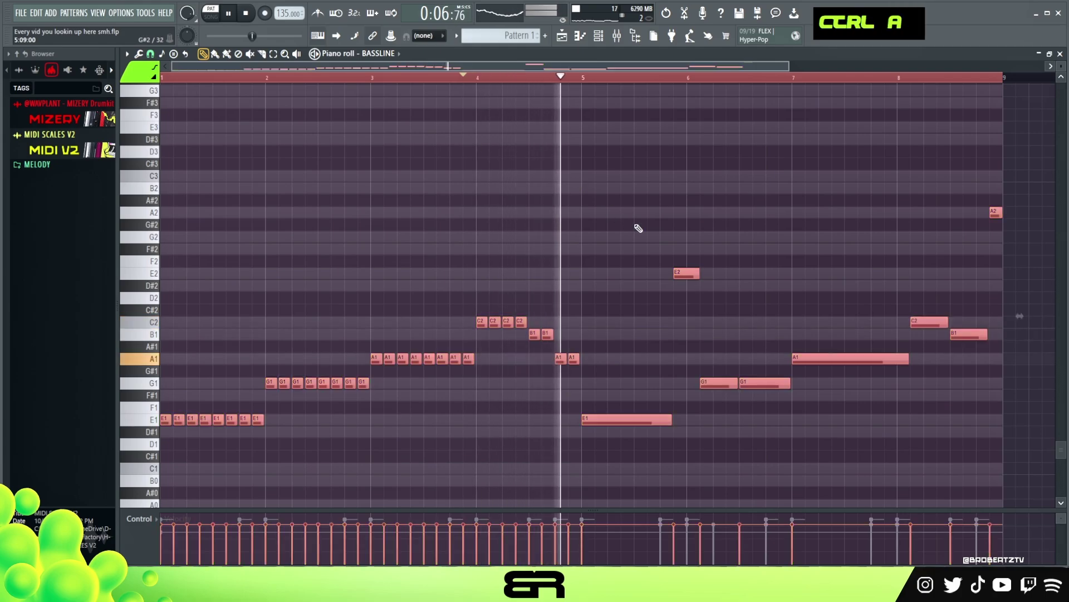
{"action": "scroll", "coordinate": [635, 229], "scroll_direction": "up", "scroll_amount": 4}
{"action": "scroll", "coordinate": [640, 239], "scroll_direction": "down", "scroll_amount": 2}
{"action": "right_click", "coordinate": [639, 240]}
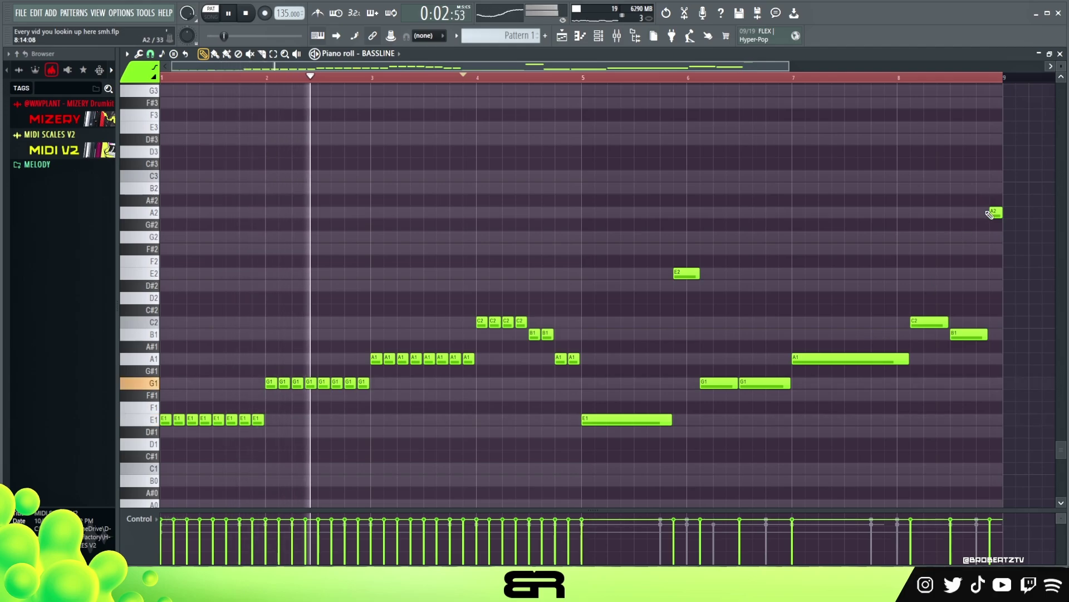
{"action": "key", "text": "space"}
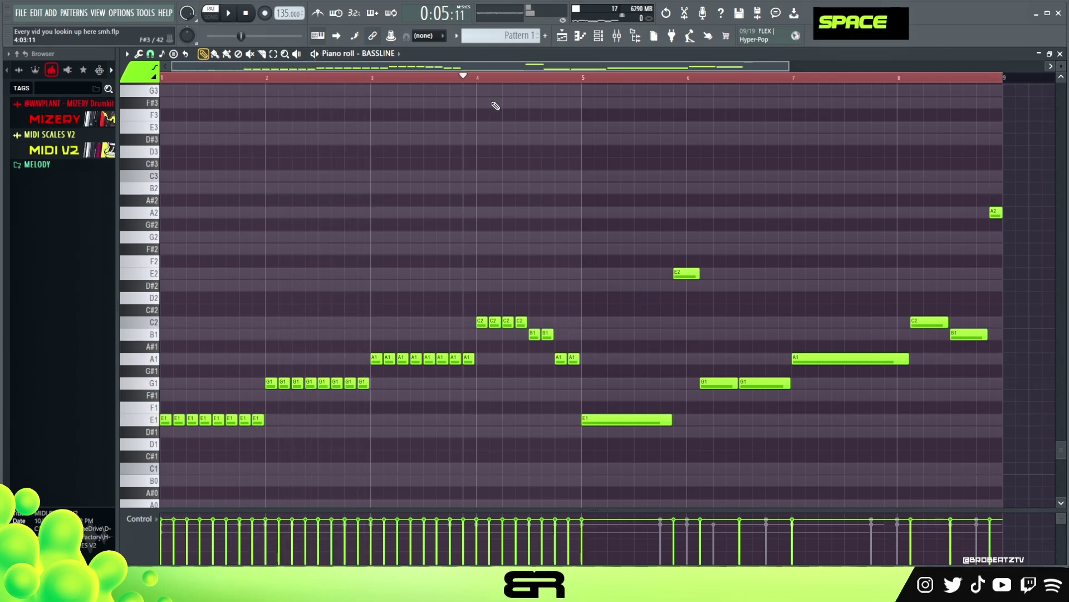
{"action": "double_click", "coordinate": [460, 80]}
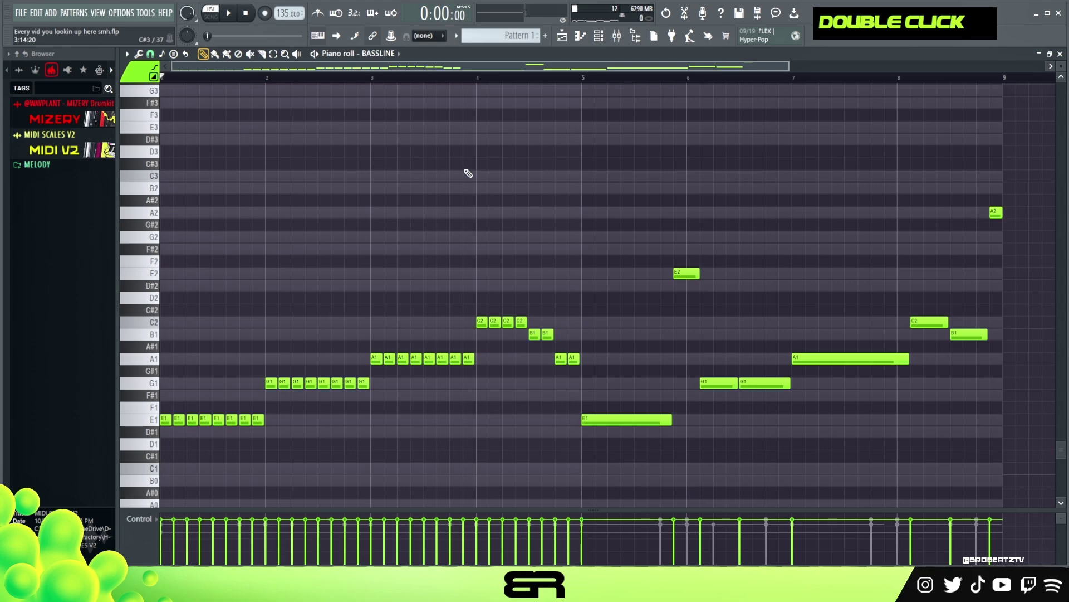
Show the Channel rack and turn on a step in Snare (23)
{"action": "left_click", "coordinate": [597, 37]}
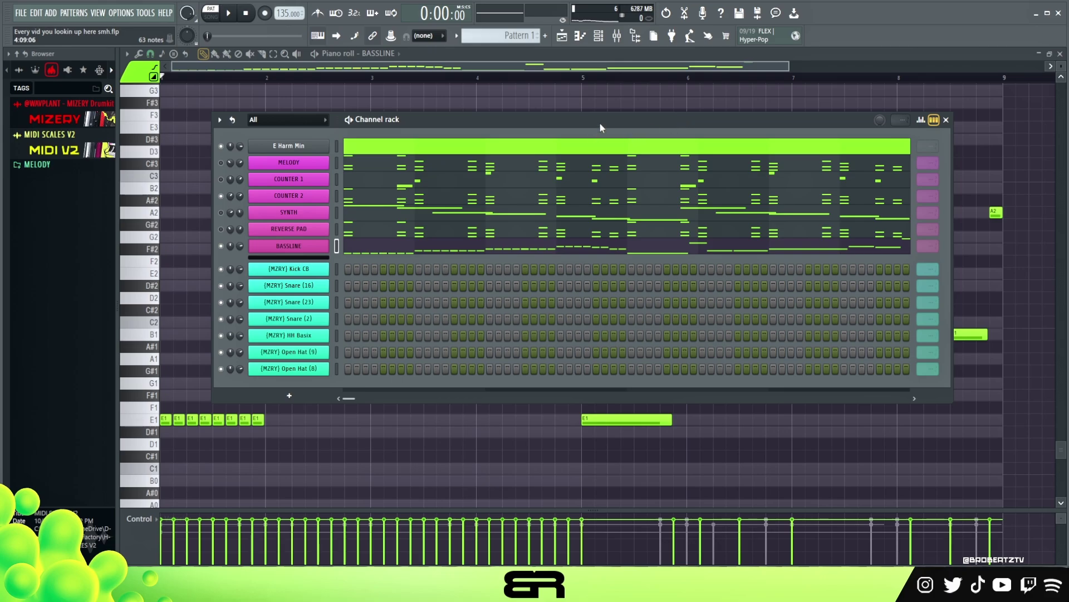
{"action": "mouse_move", "coordinate": [599, 125]}
{"action": "left_mouse_down"}
{"action": "mouse_move", "coordinate": [586, 135]}
{"action": "mouse_move", "coordinate": [599, 137]}
{"action": "left_mouse_up"}
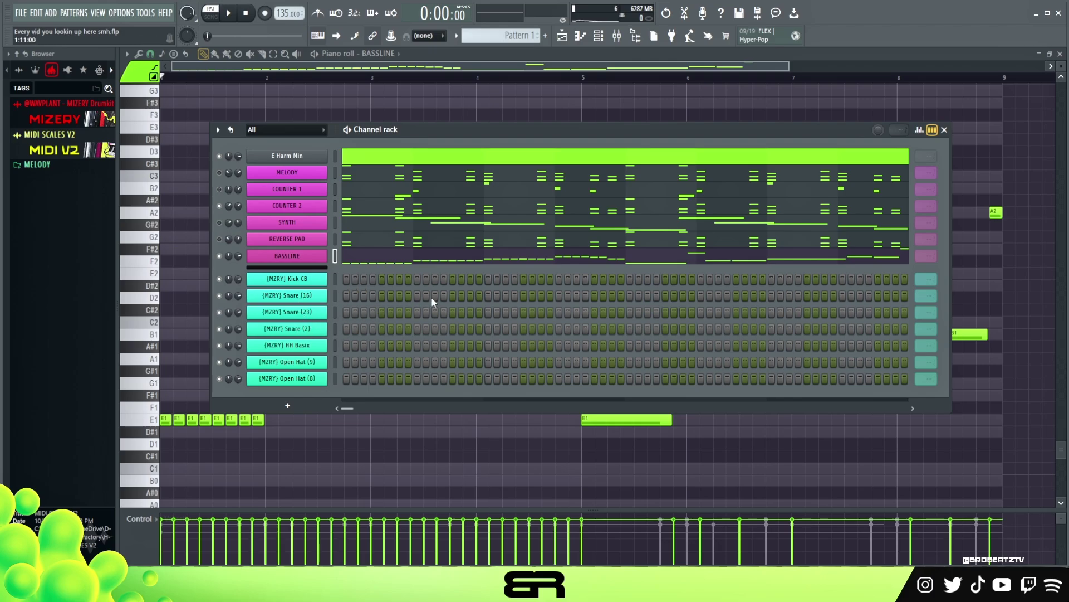
{"action": "double_click", "coordinate": [417, 312]}
{"action": "key", "text": "space"}
{"action": "key", "text": "space"}
{"action": "key", "text": "space"}
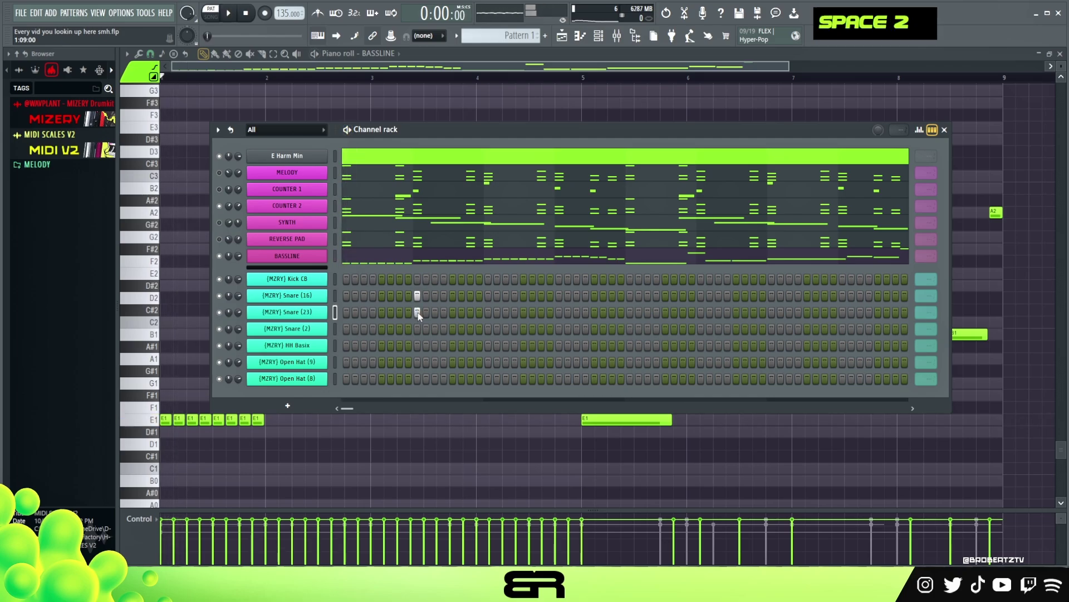
{"action": "key", "text": "space"}
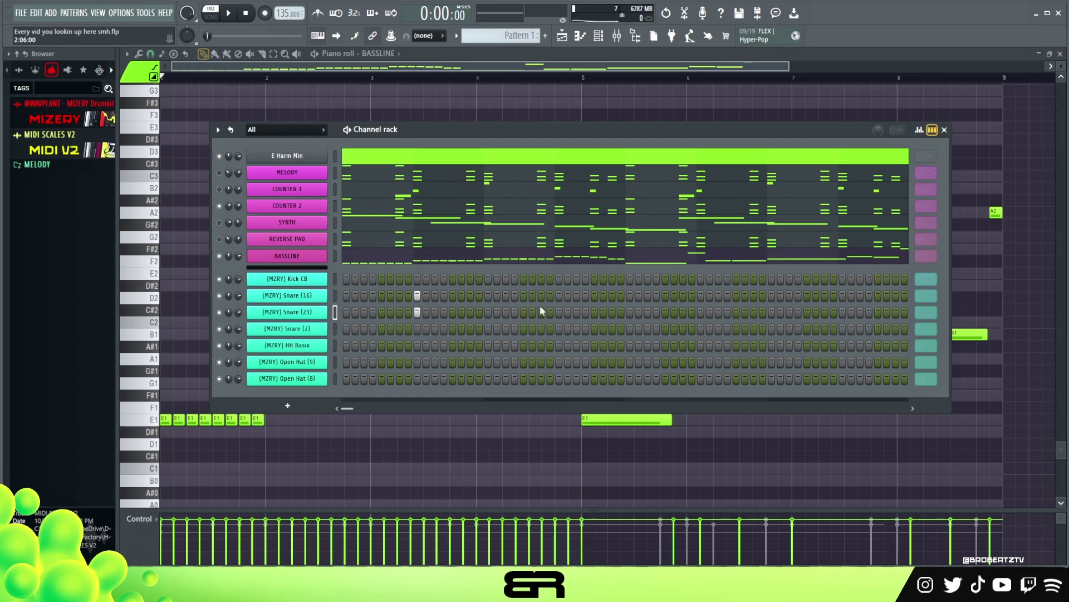
Add matching beat-3 hits to both Snare (16) and Snare (23) and audition the beat
{"action": "left_click_drag", "start_coordinate": [559, 295], "coordinate": [558, 312]}
{"action": "key", "text": "space"}
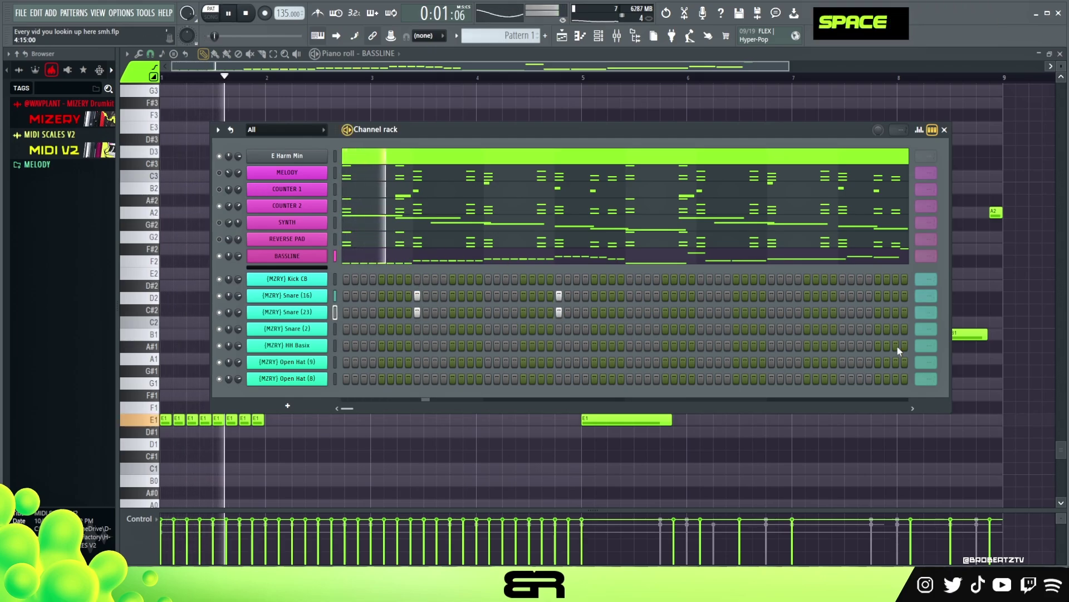
{"action": "scroll", "coordinate": [928, 334], "scroll_direction": "down", "scroll_amount": 2}
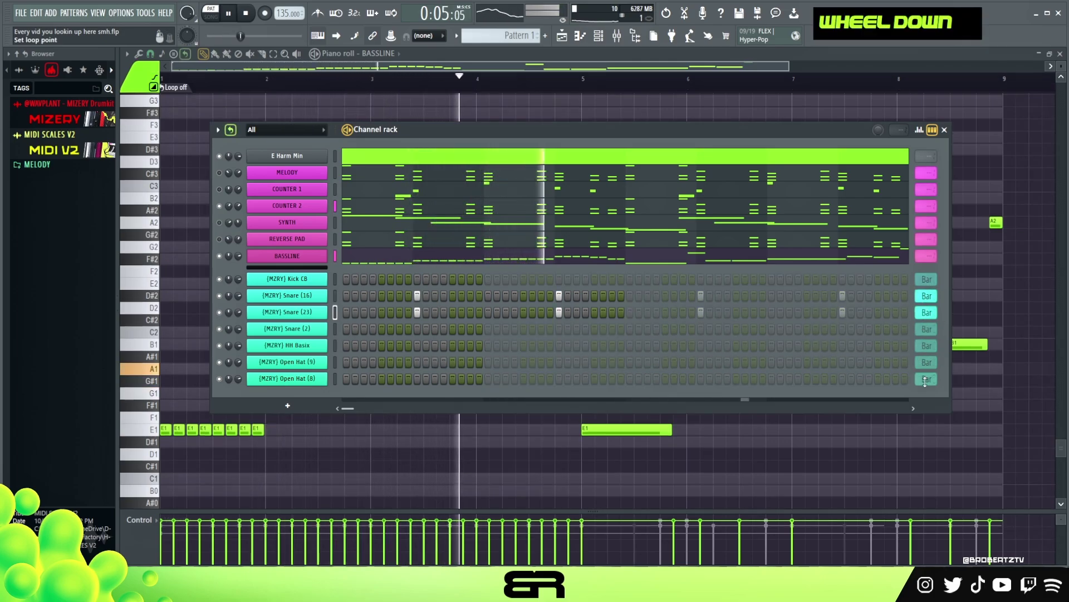
{"action": "key", "text": "space"}
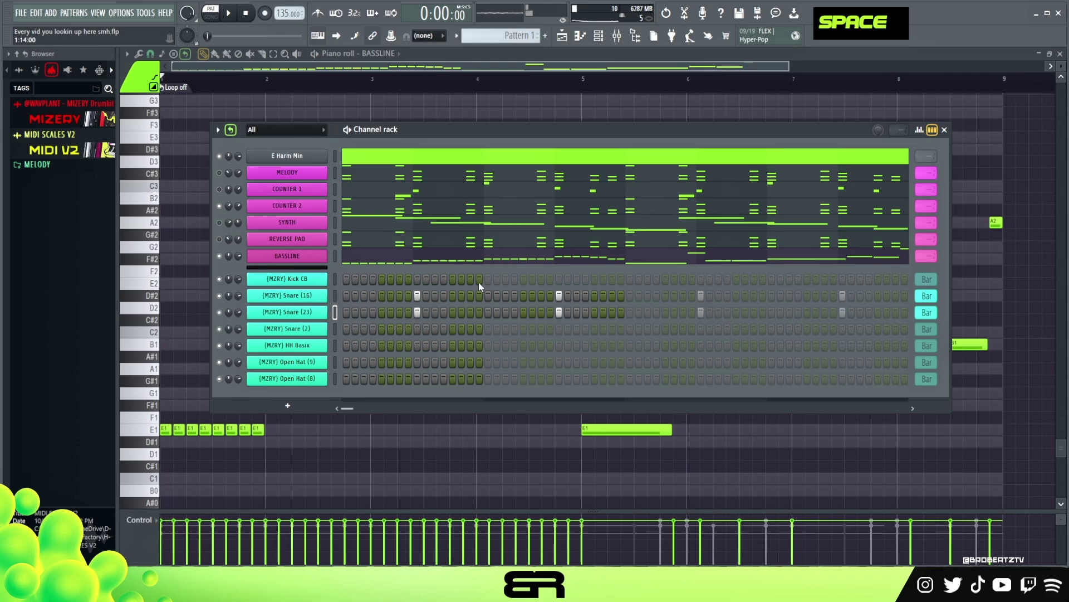
Toggle the step velocity graph, select the Kick CB channel and play the pattern
{"action": "left_click", "coordinate": [919, 130]}
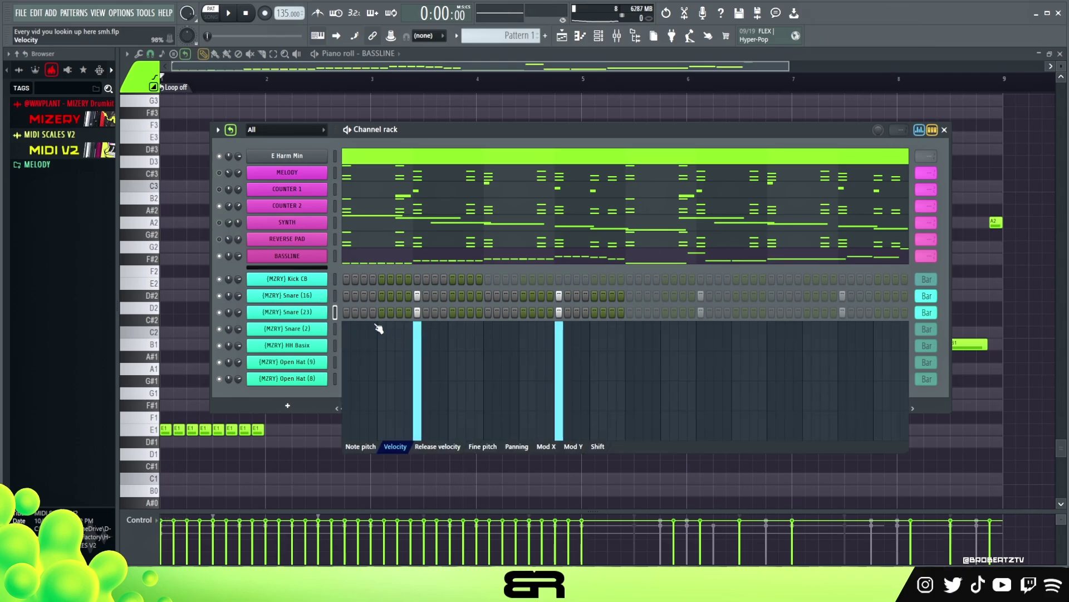
{"action": "right_click", "coordinate": [328, 306]}
{"action": "left_click", "coordinate": [318, 309]}
{"action": "right_click", "coordinate": [328, 284]}
{"action": "left_click", "coordinate": [459, 313]}
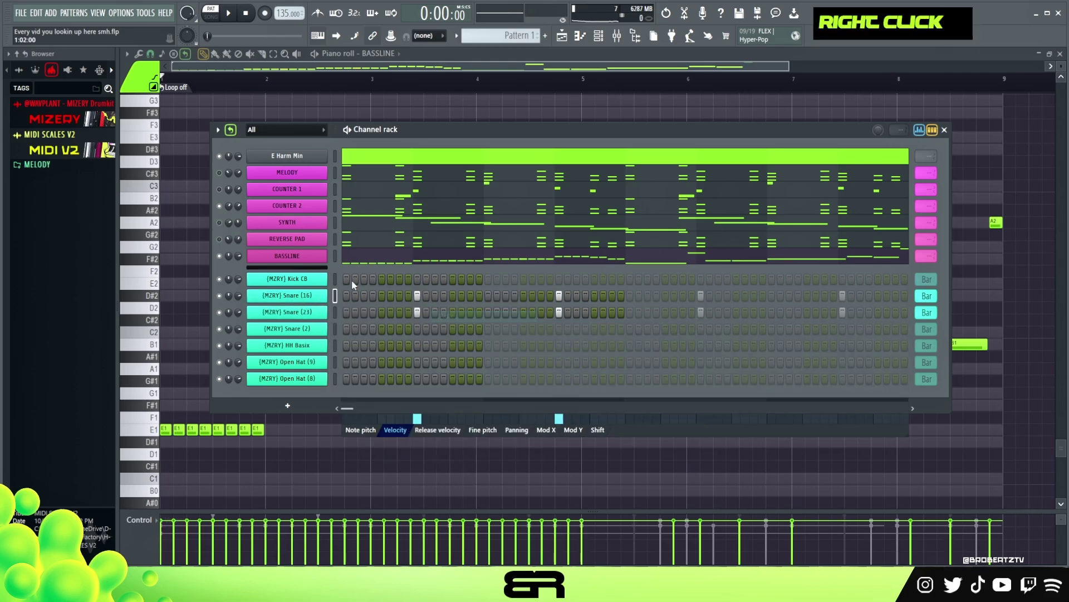
{"action": "key", "text": "space"}
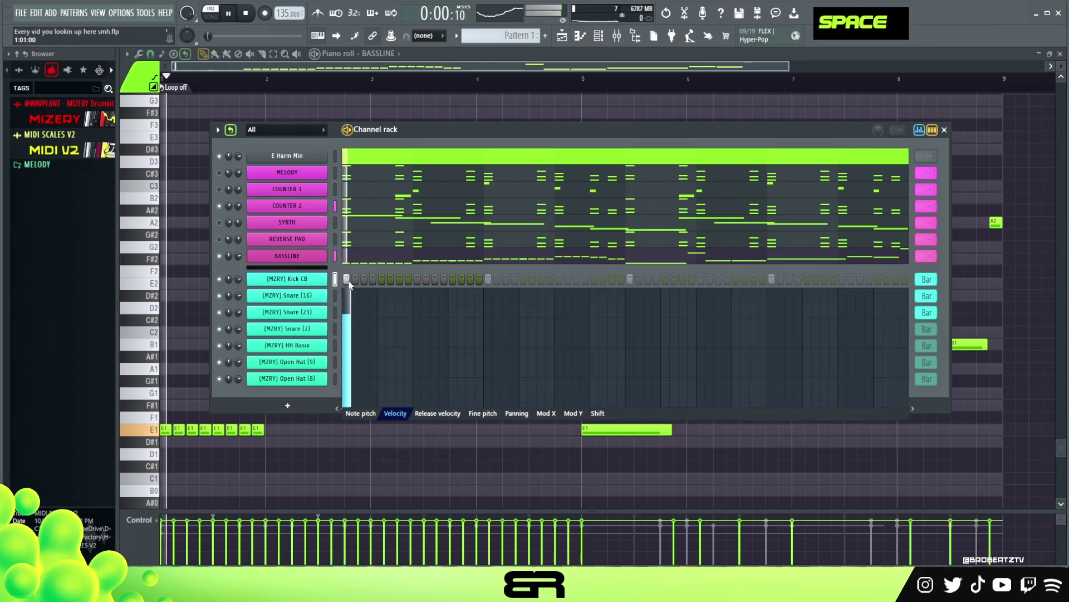
Add a kick hit on Kick CB and remove an unwanted one
{"action": "double_click", "coordinate": [471, 285]}
{"action": "key", "text": "space"}
{"action": "key", "text": "space"}
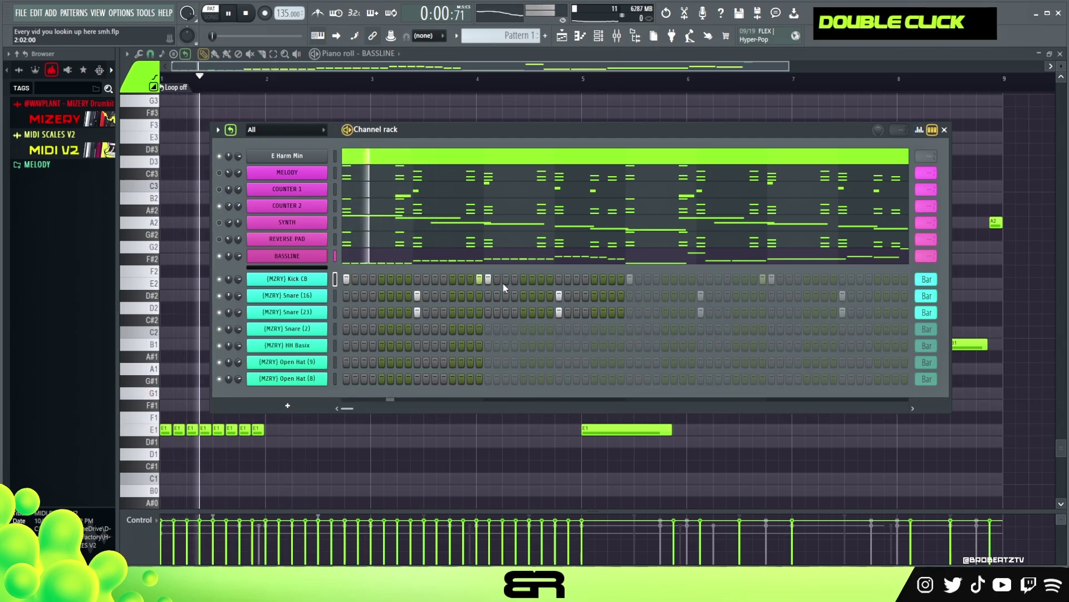
{"action": "right_click", "coordinate": [488, 279]}
{"action": "key", "text": "space"}
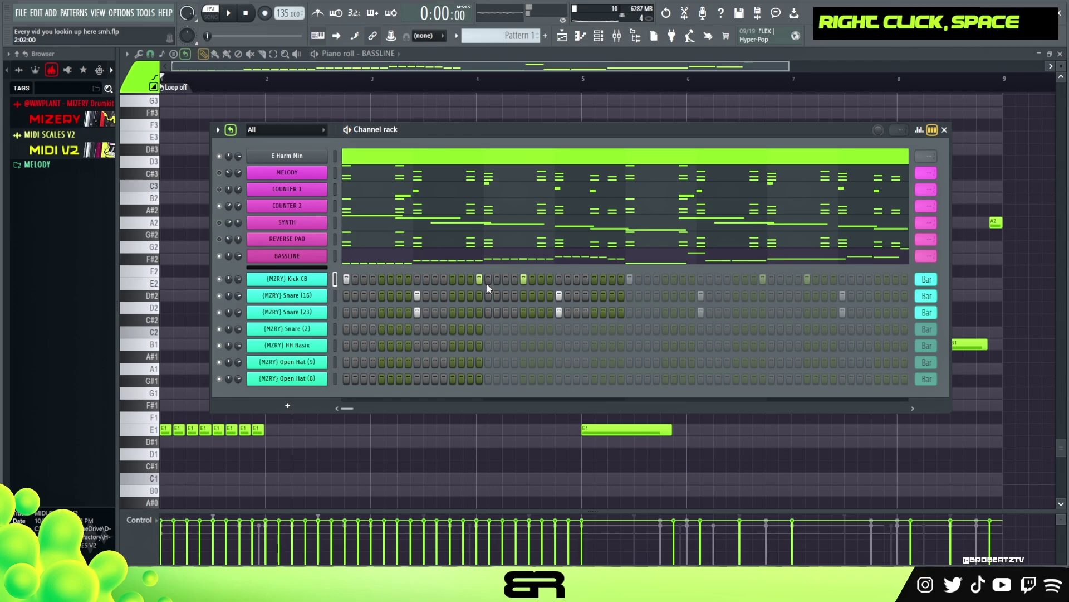
{"action": "key", "text": "space"}
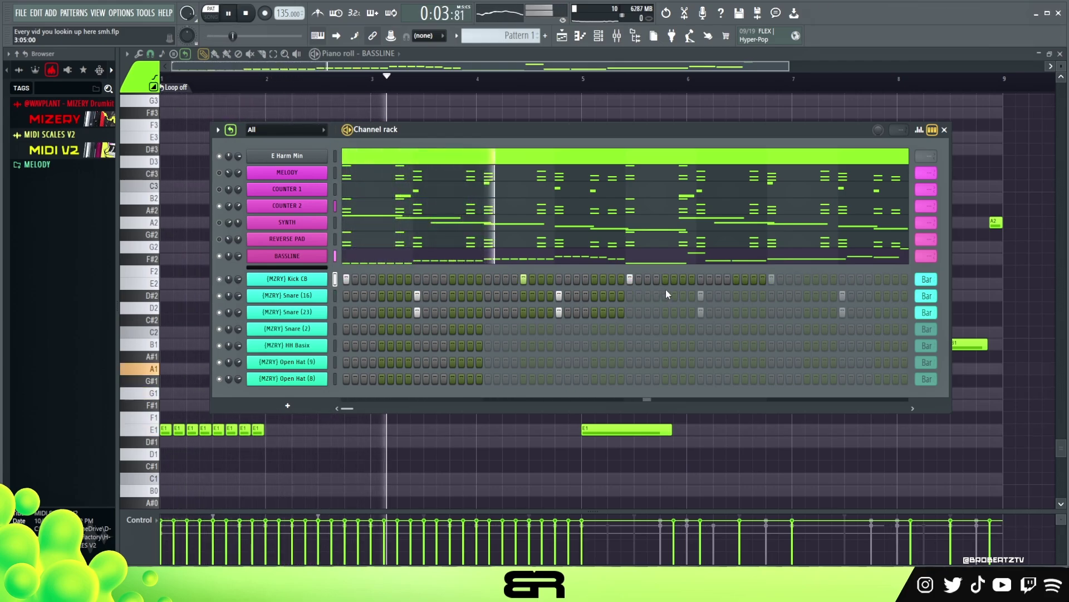
{"action": "key", "text": "space"}
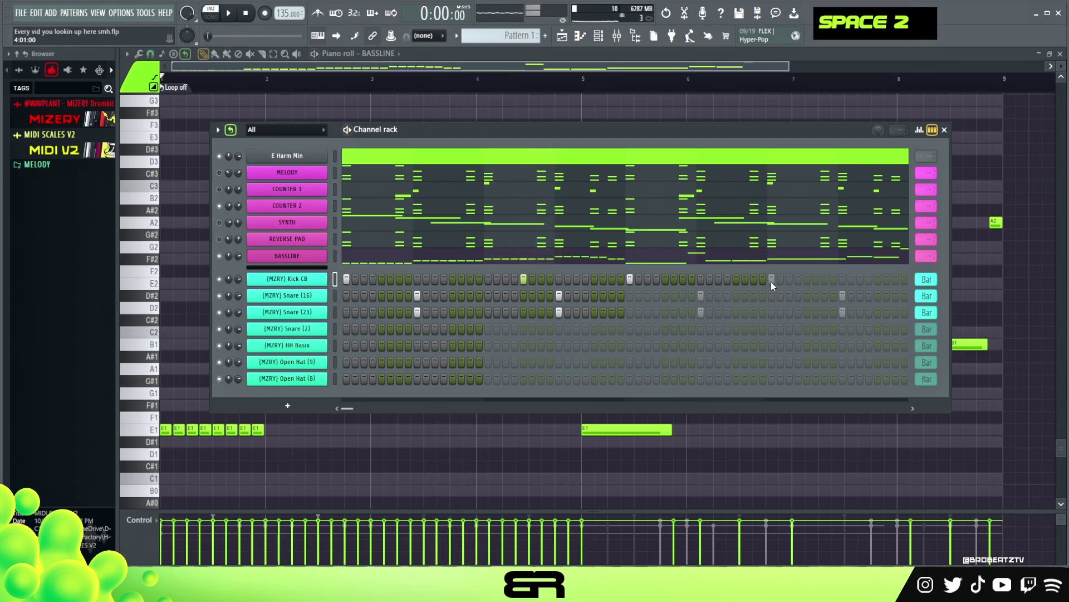
{"action": "key", "text": "space"}
Shift a kick hit one step later, add another near the end, and check velocities
{"action": "double_click", "coordinate": [788, 279]}
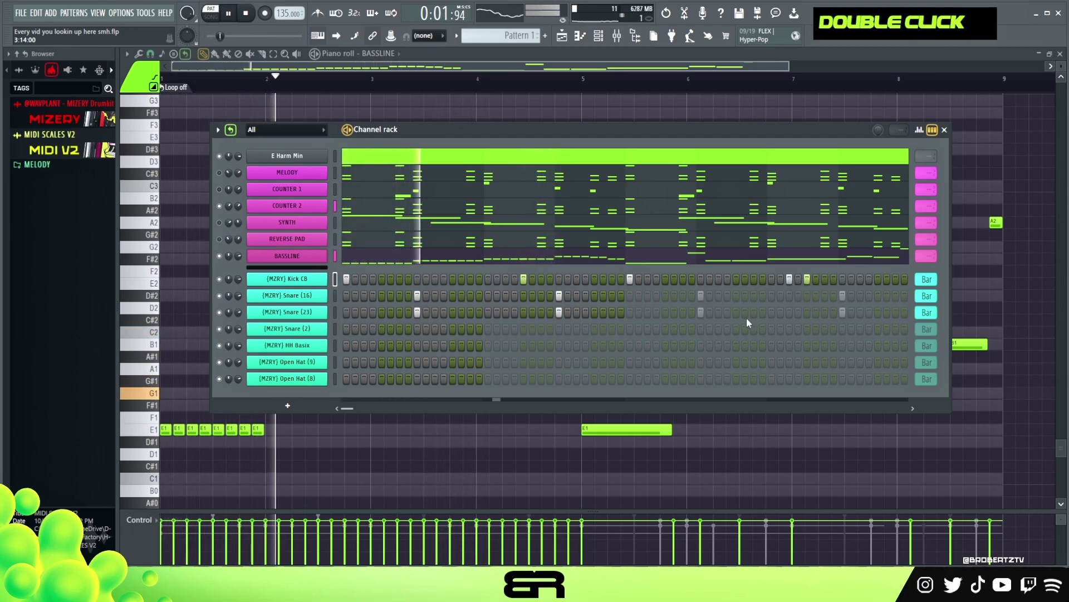
{"action": "double_click", "coordinate": [860, 279]}
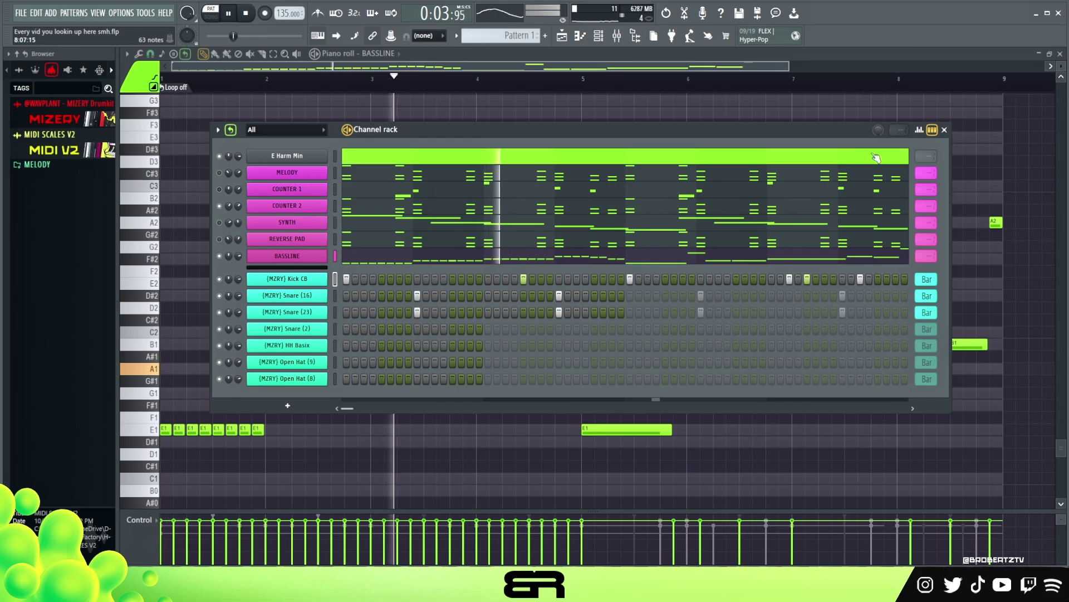
{"action": "left_click", "coordinate": [919, 129]}
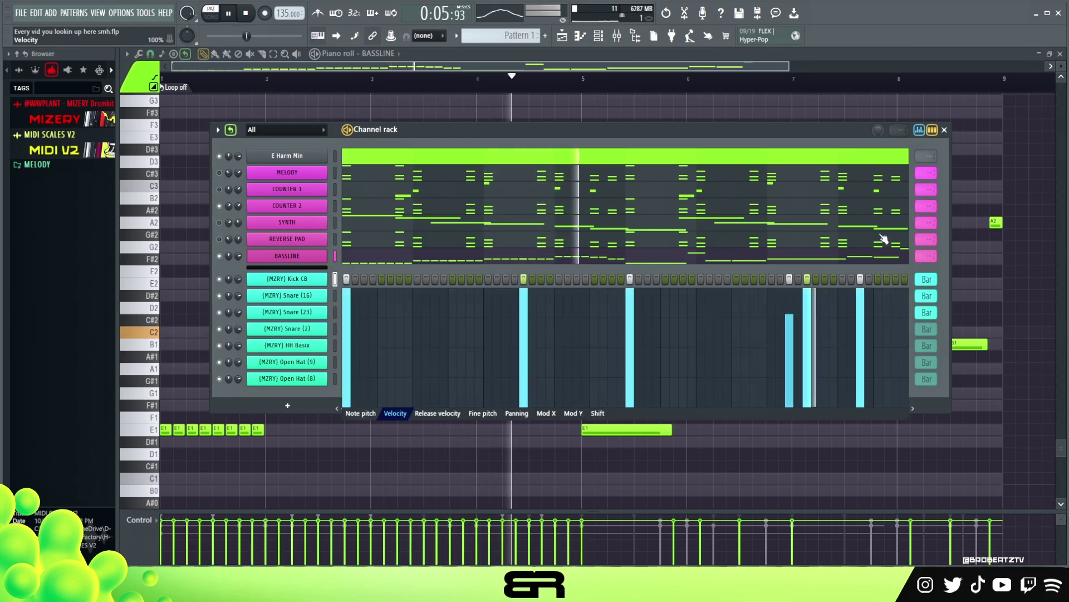
{"action": "right_click", "coordinate": [323, 278]}
Open the Kick CB pattern in the piano roll, try an A#4 kick note, then undo it
{"action": "left_click", "coordinate": [336, 279]}
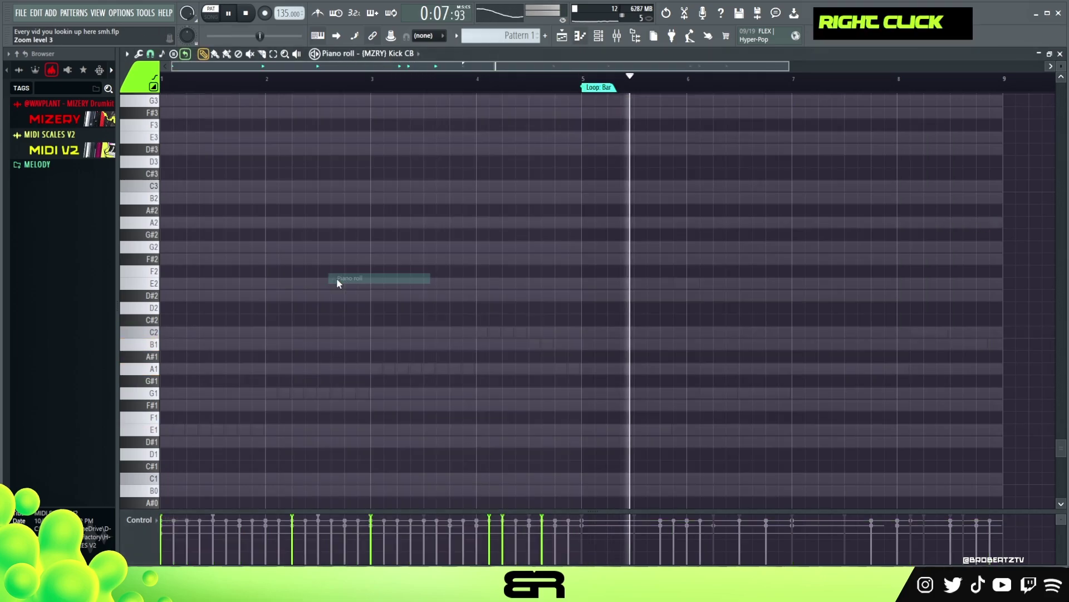
{"action": "key", "text": "space"}
{"action": "key", "text": "ctrl+a"}
{"action": "scroll", "coordinate": [306, 262], "scroll_direction": "up", "scroll_amount": 5}
{"action": "scroll", "coordinate": [284, 290], "scroll_direction": "down", "scroll_amount": 2}
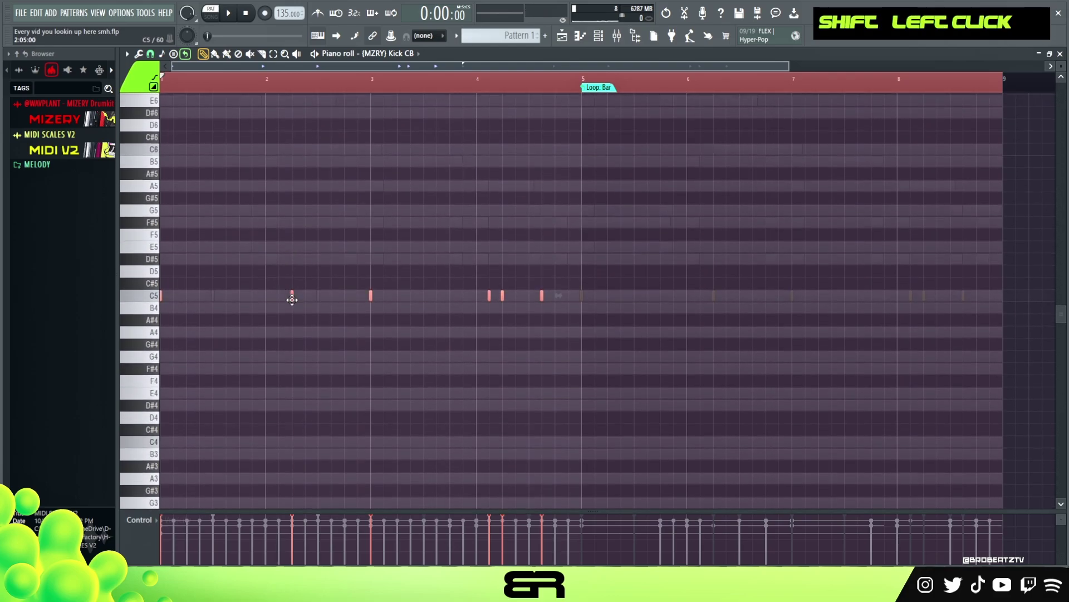
{"action": "left_click", "coordinate": [261, 317], "text": "shift"}
{"action": "key", "text": "space"}
{"action": "scroll", "coordinate": [252, 318], "scroll_direction": "down", "scroll_amount": 8}
{"action": "key", "text": "space"}
{"action": "key", "text": "ctrl+z"}
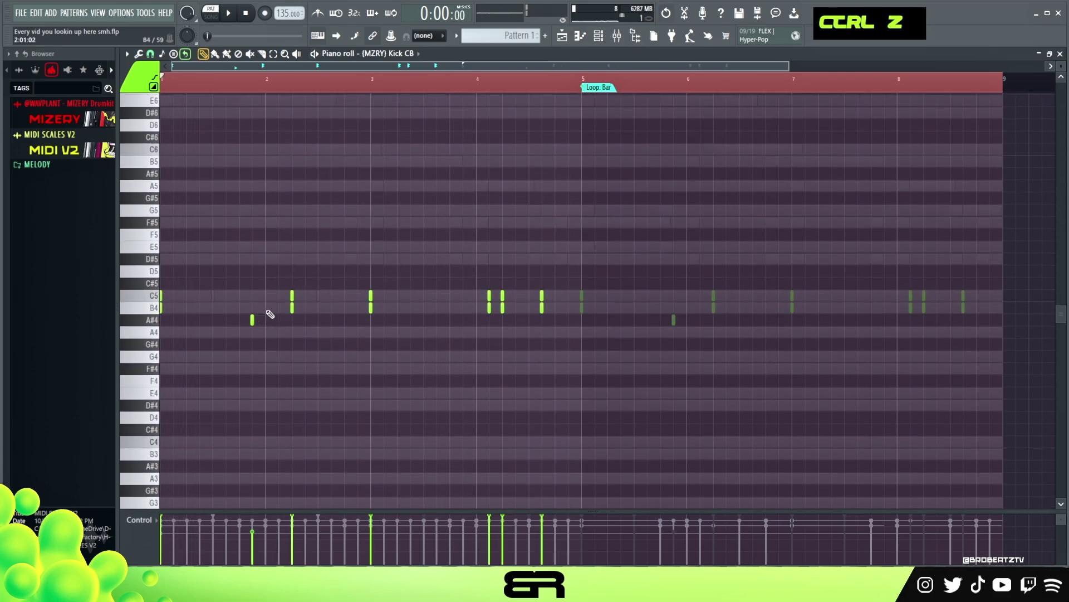
Select the B4 kick notes, play the pattern, and bring up the Channel rack with F6
{"action": "left_click", "coordinate": [153, 313], "text": "ctrl"}
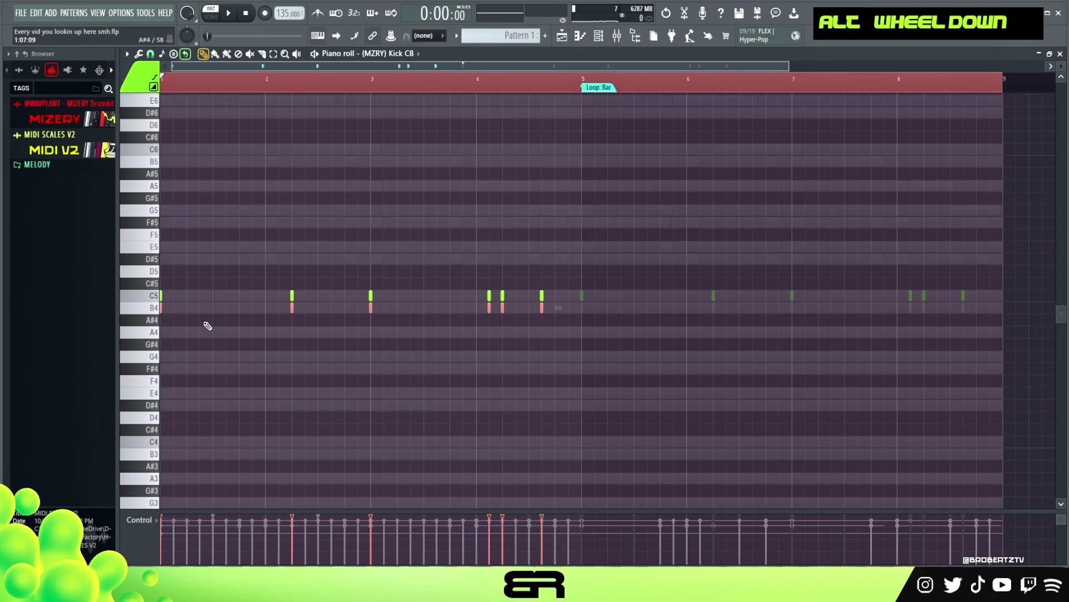
{"action": "key", "text": "space"}
{"action": "scroll", "coordinate": [208, 327], "scroll_direction": "down", "scroll_amount": 2, "text": "alt"}
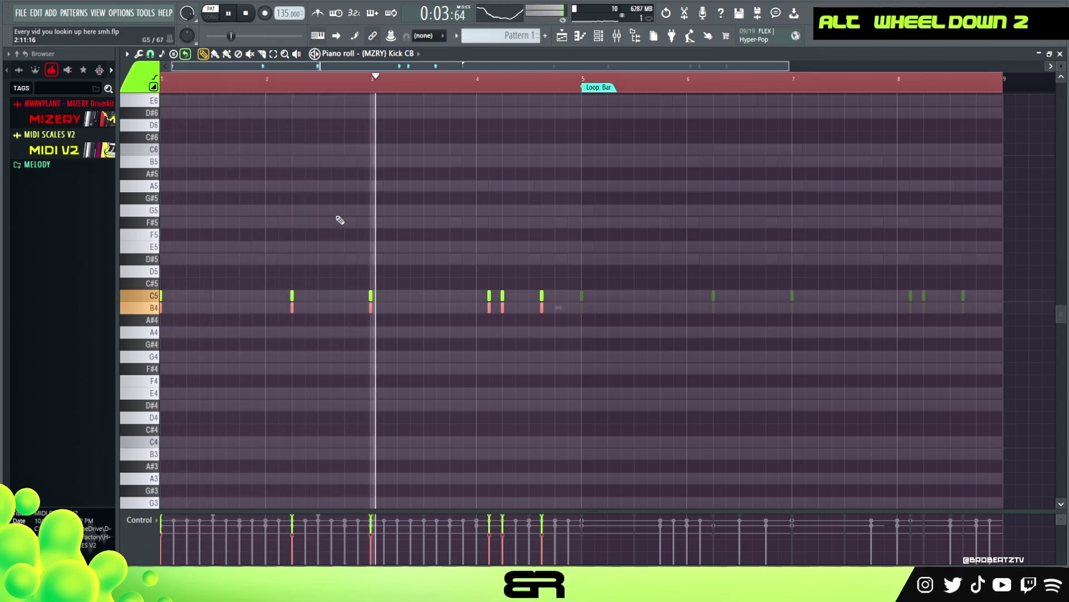
{"action": "scroll", "coordinate": [337, 218], "scroll_direction": "up", "scroll_amount": 1, "text": "alt"}
{"action": "right_click", "coordinate": [390, 228]}
{"action": "key", "text": "F6"}
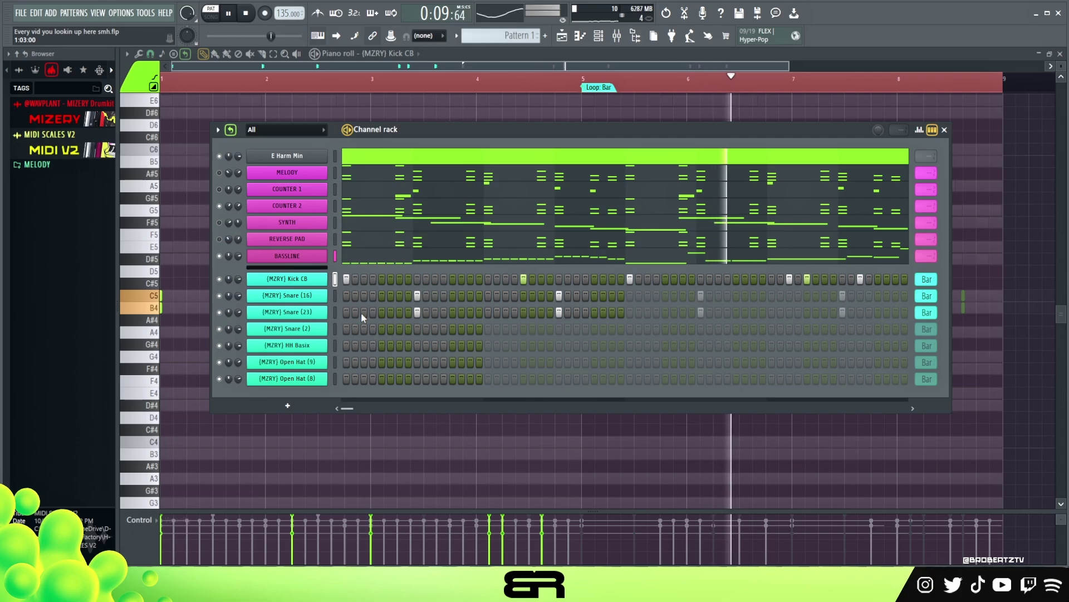
Open the HH Basix channel in the piano roll and clear the ruler's time selection
{"action": "key", "text": "space"}
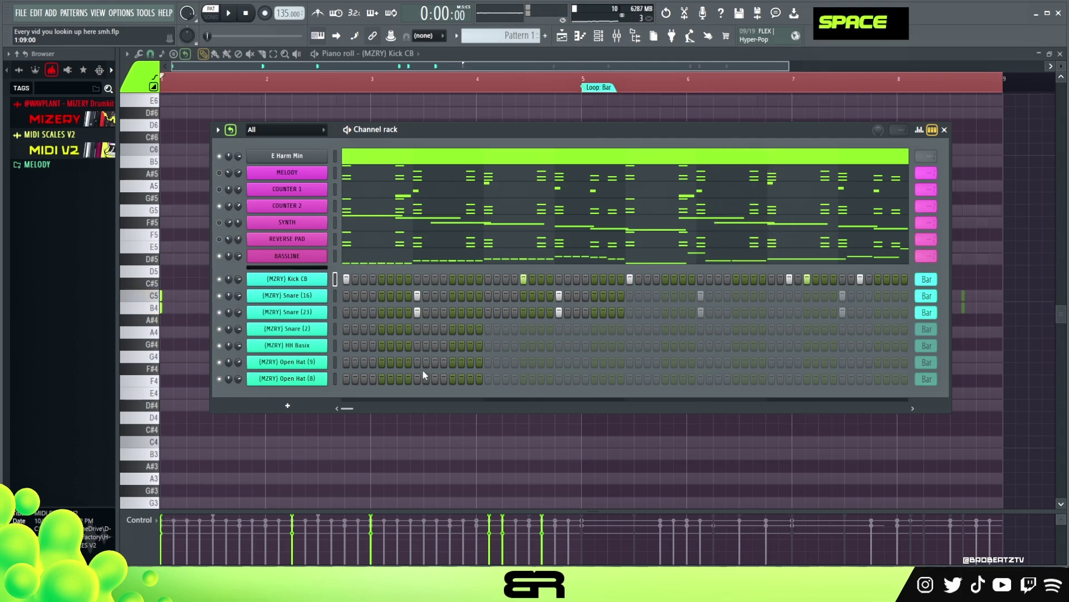
{"action": "right_click", "coordinate": [310, 346]}
{"action": "left_click", "coordinate": [348, 344]}
{"action": "double_click", "coordinate": [233, 88]}
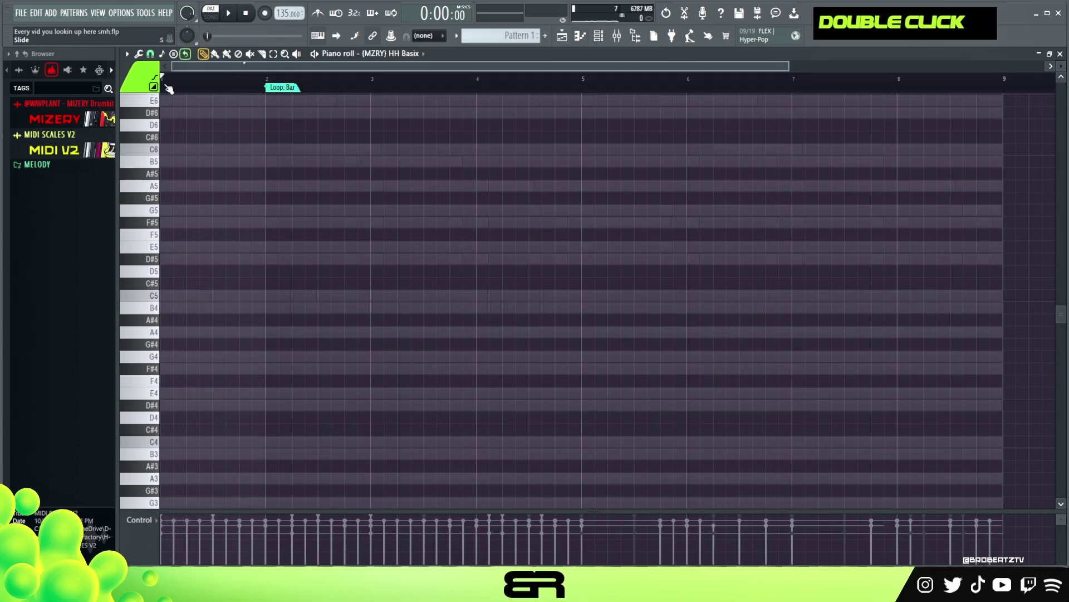
{"action": "scroll", "coordinate": [233, 84], "scroll_direction": "up", "scroll_amount": 3}
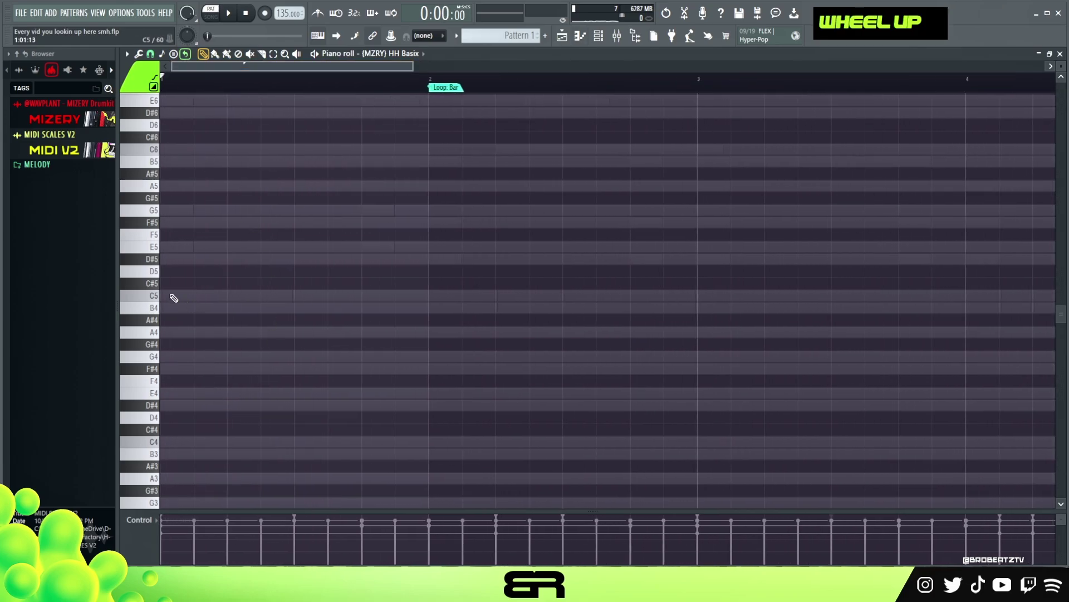
Draw three C5 hi-hat hits at the start of bar 1
{"action": "key", "text": "space"}
{"action": "key", "text": "space"}
{"action": "left_click", "coordinate": [161, 297]}
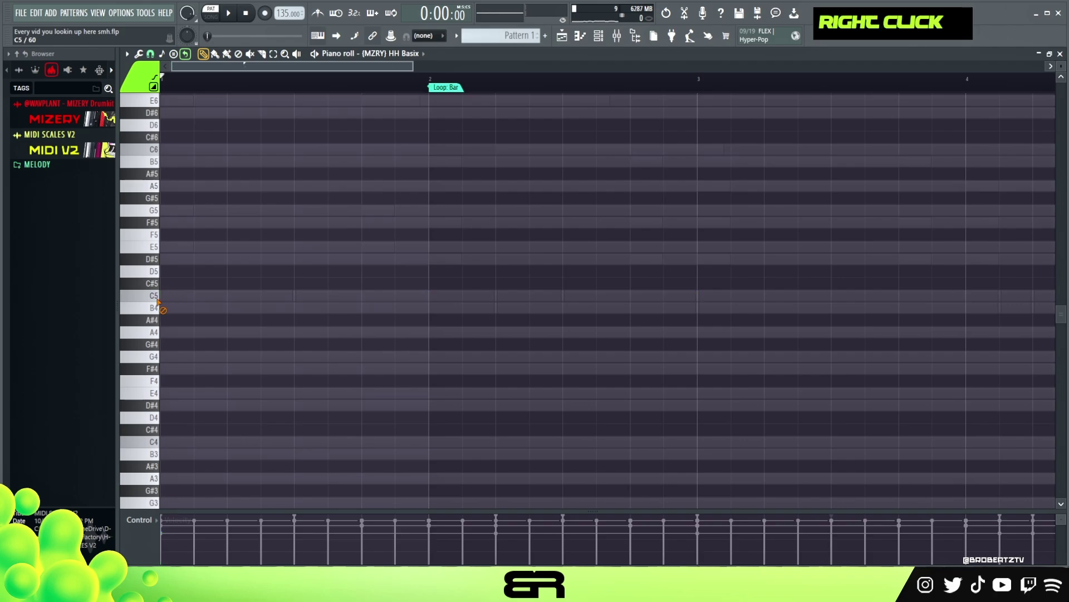
{"action": "key", "text": "space"}
{"action": "key", "text": "space"}
{"action": "left_click", "coordinate": [195, 296]}
{"action": "key", "text": "space"}
{"action": "key", "text": "space"}
{"action": "key", "text": "space"}
{"action": "left_click", "coordinate": [226, 296]}
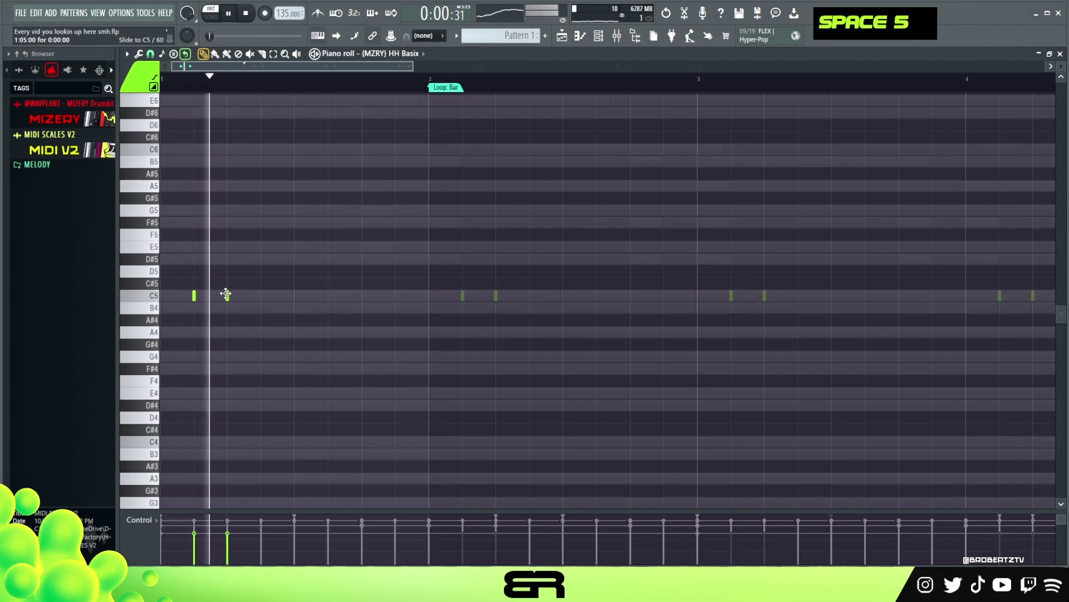
{"action": "key", "text": "space"}
Bring up the channel rack and audition the hi-hat pattern
{"action": "left_click", "coordinate": [601, 37]}
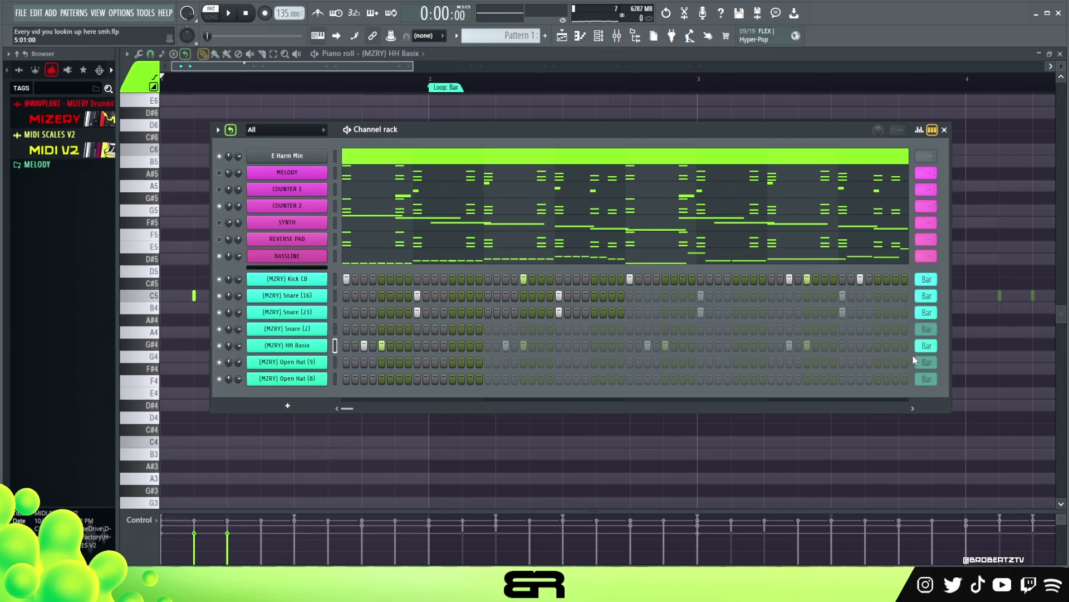
{"action": "scroll", "coordinate": [918, 351], "scroll_direction": "up", "scroll_amount": 4}
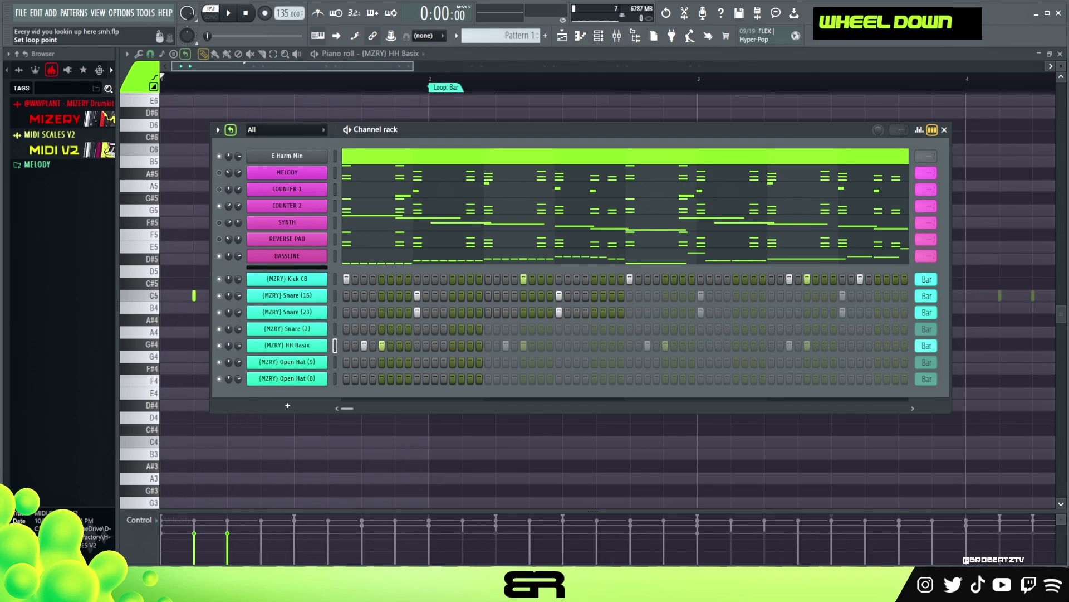
{"action": "scroll", "coordinate": [925, 346], "scroll_direction": "down", "scroll_amount": 1}
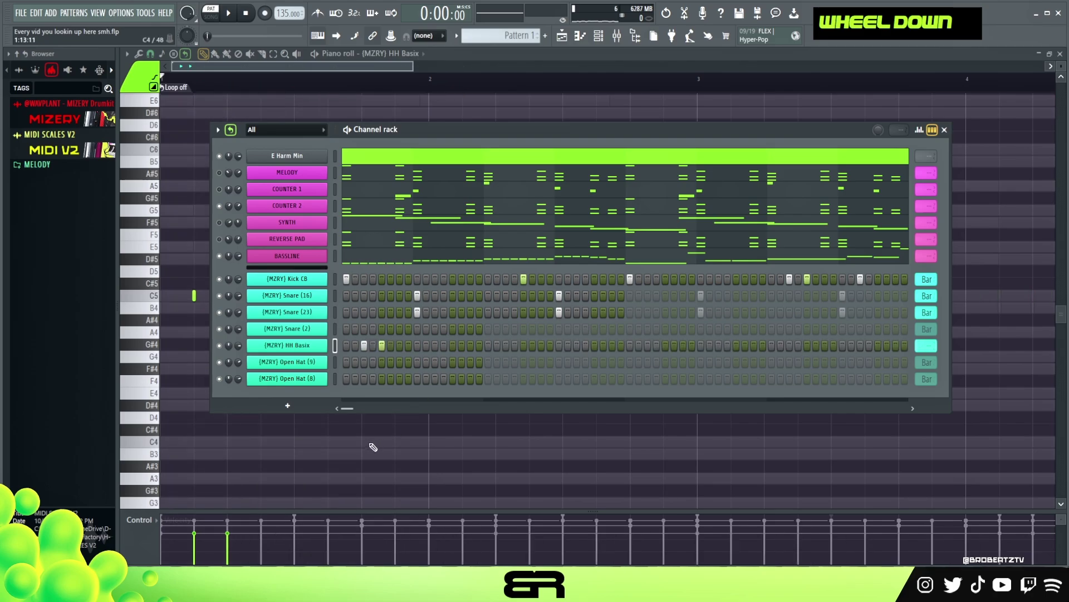
{"action": "key", "text": "space"}
{"action": "key", "text": "space"}
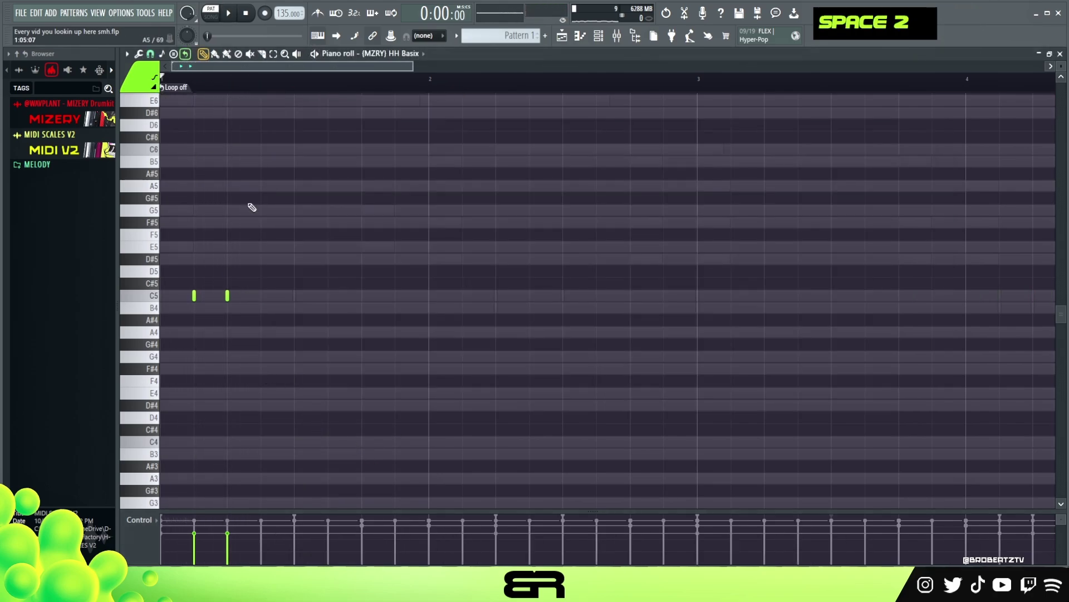
{"action": "key", "text": "space"}
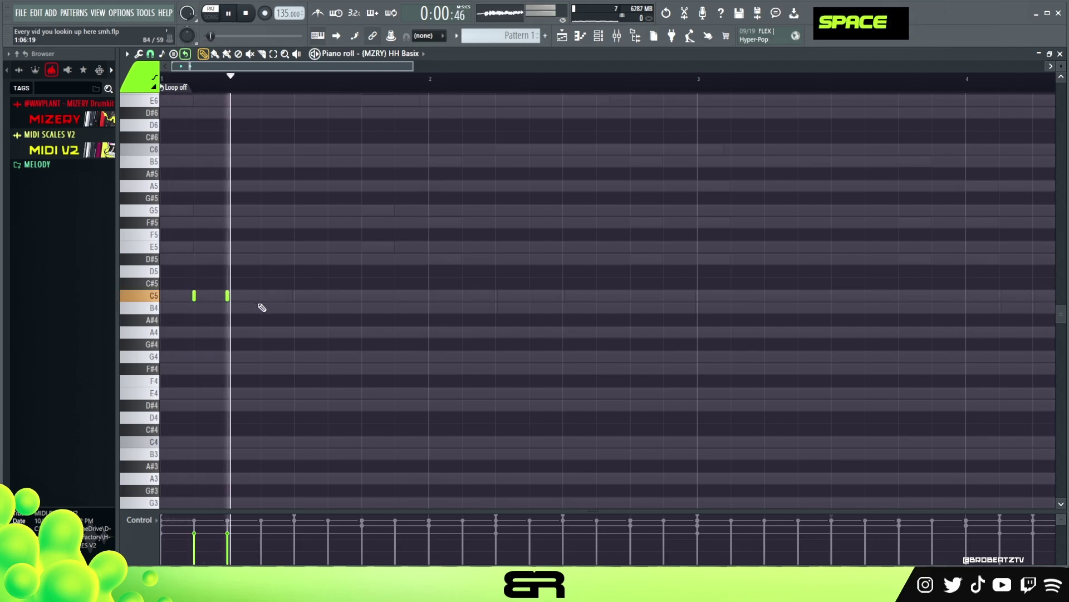
{"action": "key", "text": "space"}
{"action": "key", "text": "space"}
Chop a D5 note into a roll with Alt+U and delete the fourth slice
{"action": "left_click", "coordinate": [263, 272]}
{"action": "key", "text": "space"}
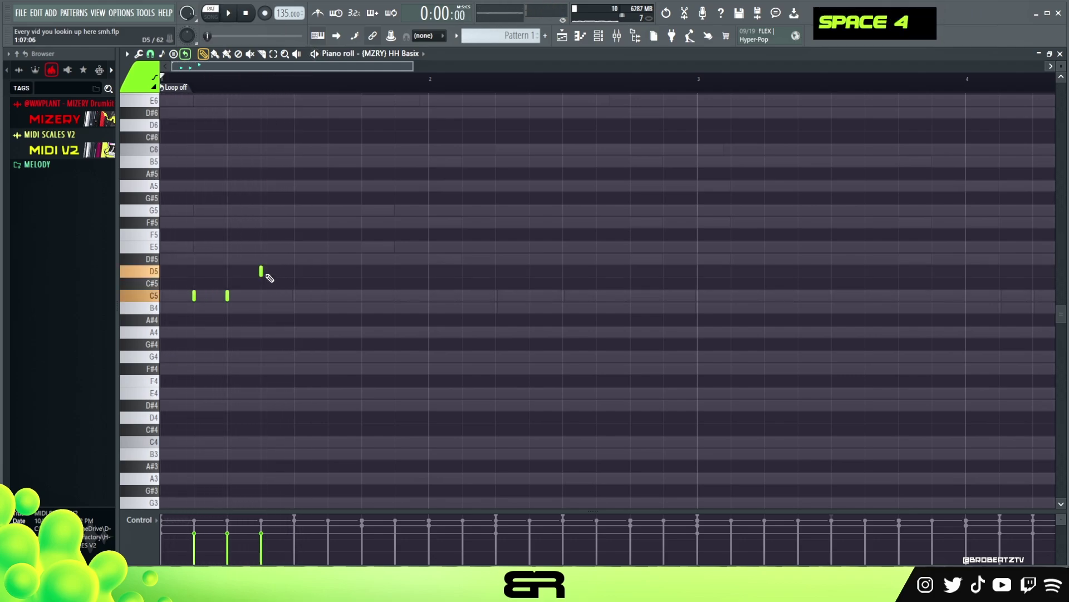
{"action": "left_click", "coordinate": [262, 273], "text": "ctrl"}
{"action": "key", "text": "alt+u"}
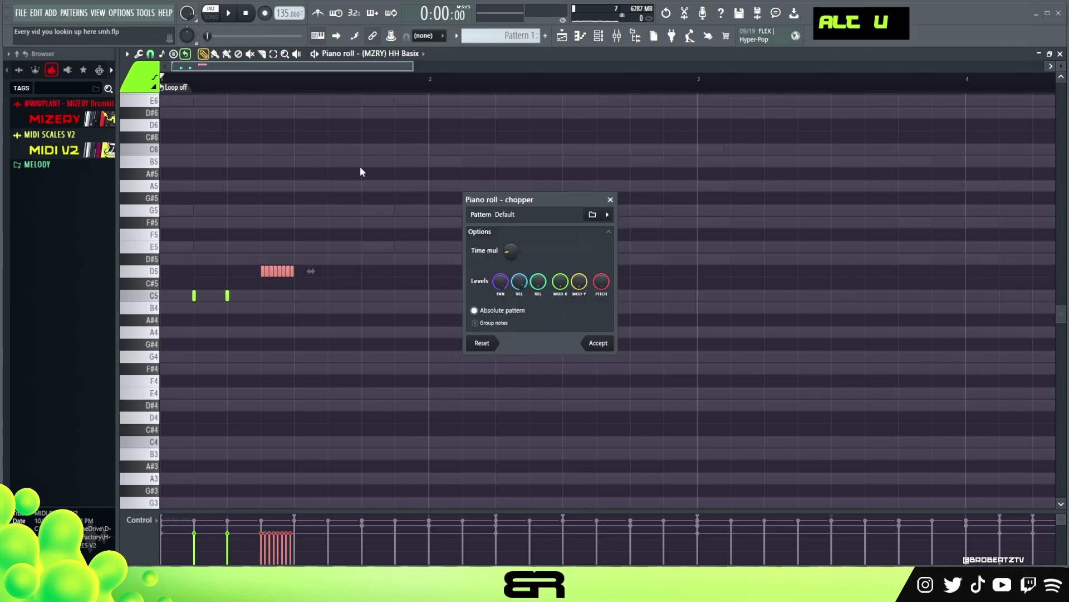
{"action": "left_click", "coordinate": [598, 343]}
{"action": "scroll", "coordinate": [213, 81], "scroll_direction": "up", "scroll_amount": 4}
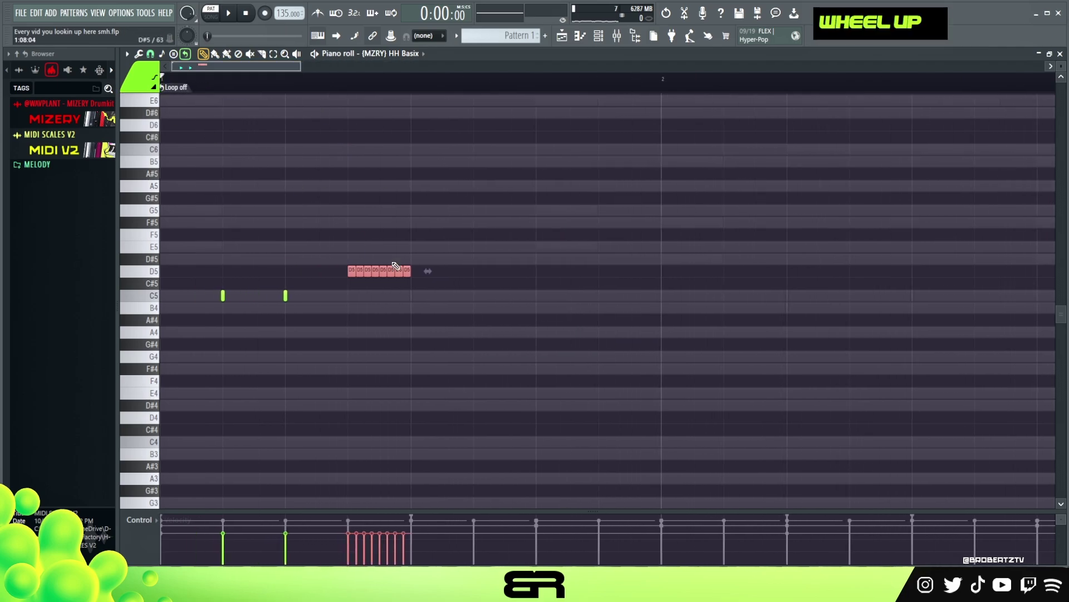
{"action": "right_click", "coordinate": [387, 274]}
{"action": "key", "text": "space"}
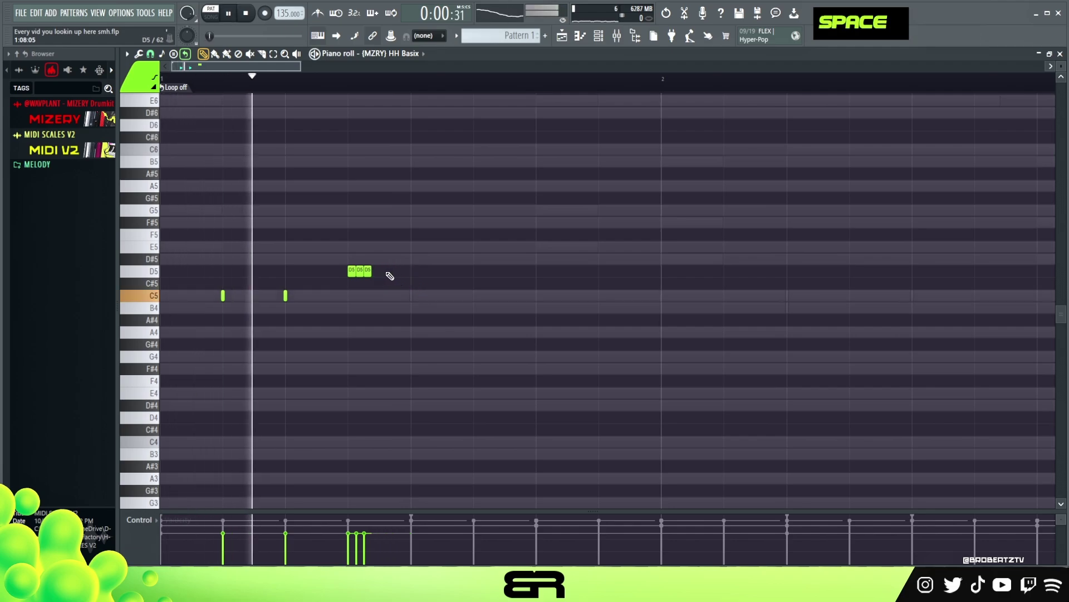
{"action": "key", "text": "space"}
{"action": "key", "text": "space"}
{"action": "key", "text": "space"}
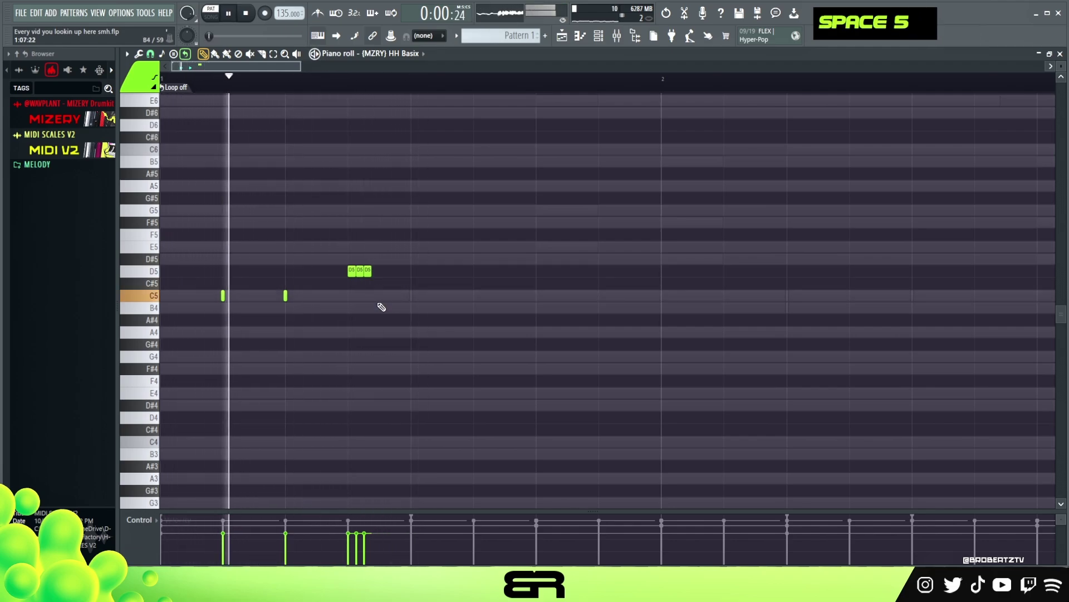
Switch to a finer snap and add three short C5 hits after the roll
{"action": "key", "text": "space"}
{"action": "left_click", "coordinate": [160, 54]}
{"action": "left_click", "coordinate": [166, 66]}
{"action": "left_click", "coordinate": [379, 295]}
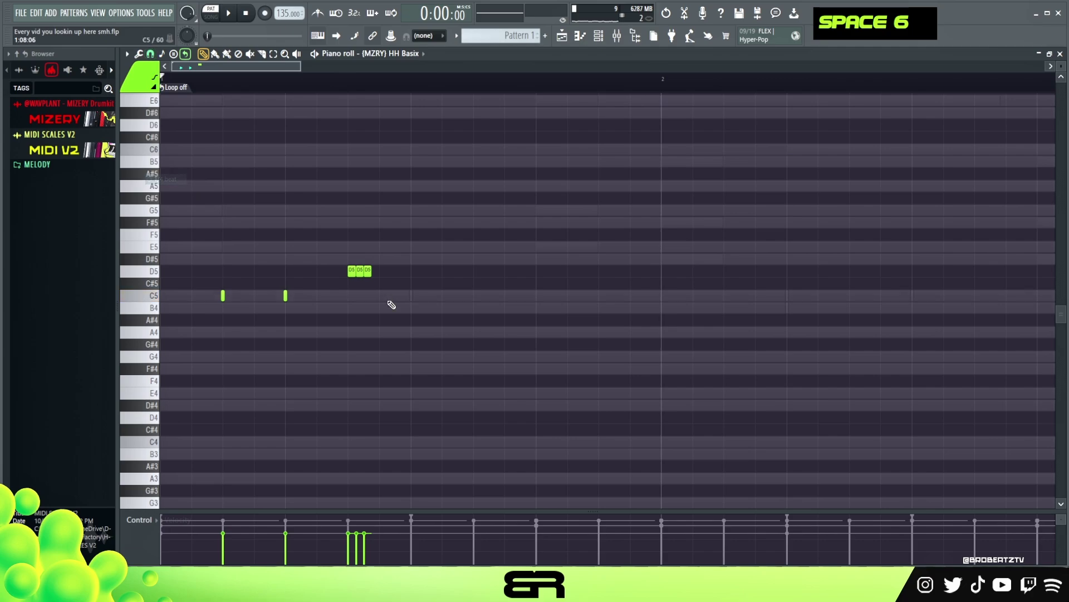
{"action": "key", "text": "space"}
{"action": "key", "text": "space"}
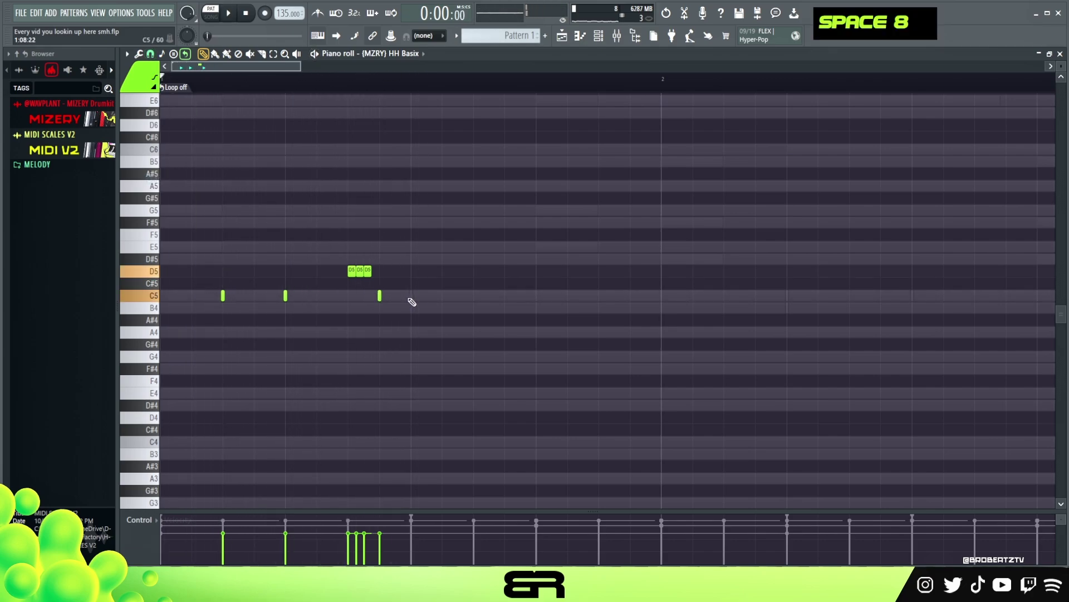
{"action": "left_click", "coordinate": [411, 295]}
{"action": "key", "text": "space"}
{"action": "key", "text": "space"}
{"action": "left_click", "coordinate": [473, 295]}
{"action": "key", "text": "space"}
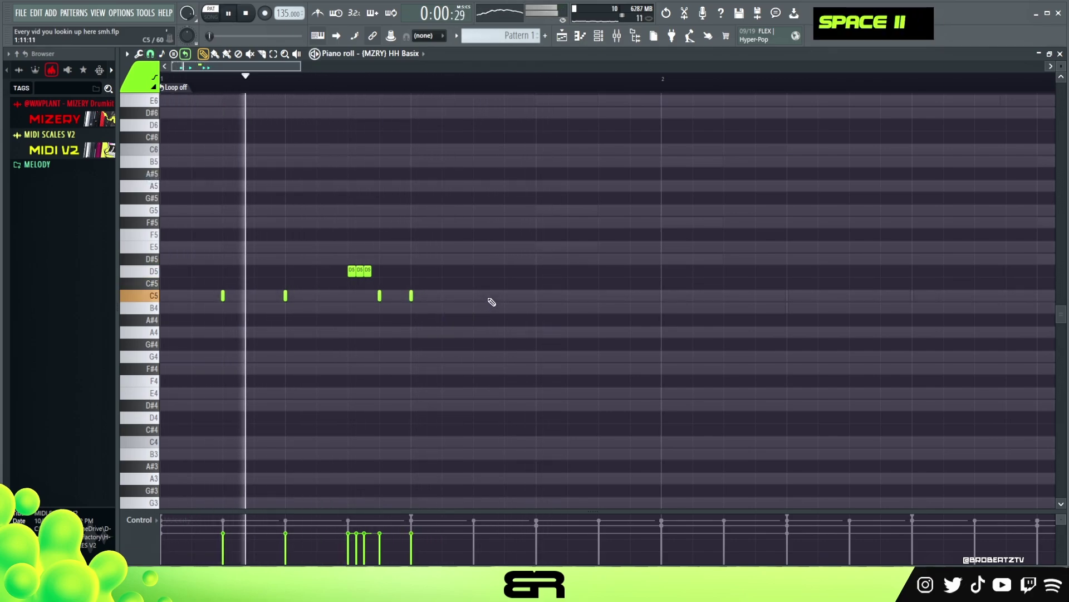
Add three C5 hi-hat hits at the start of bar 2
{"action": "scroll", "coordinate": [445, 103], "scroll_direction": "down", "scroll_amount": 3}
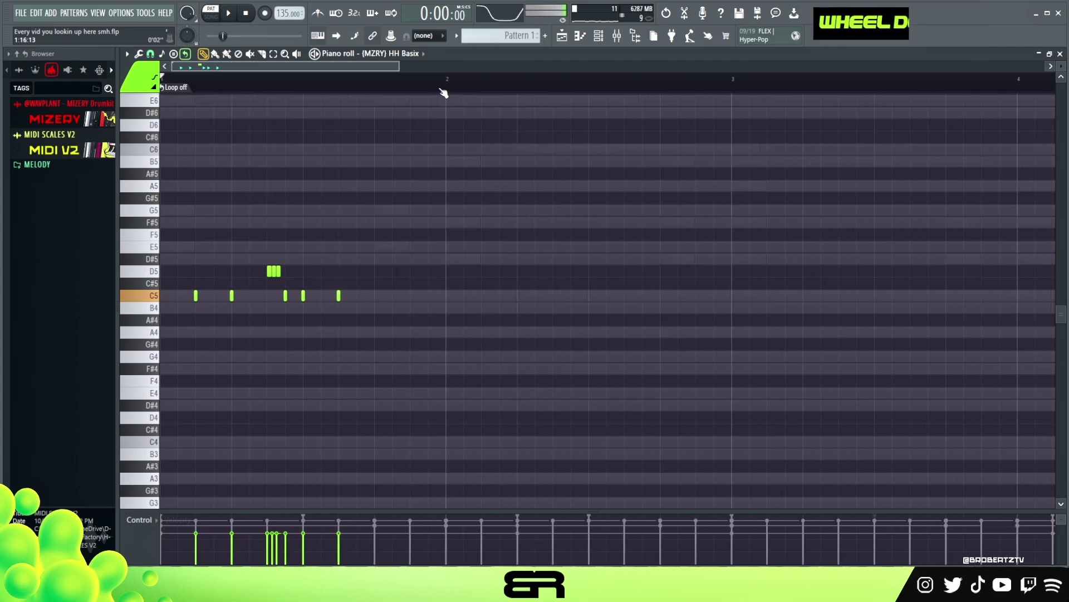
{"action": "key", "text": "space"}
{"action": "key", "text": "space"}
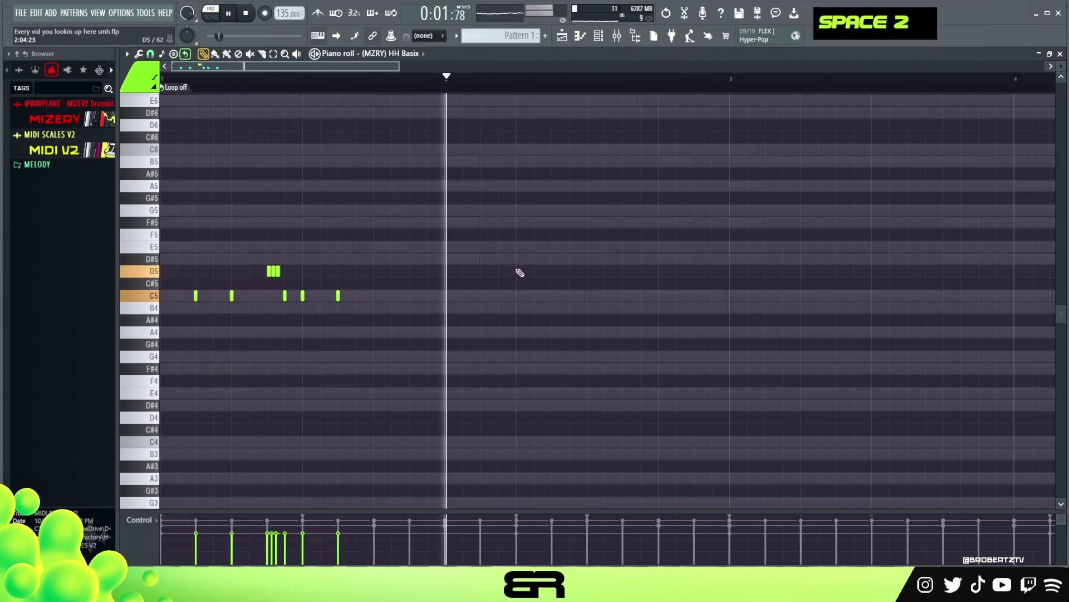
{"action": "key", "text": "space"}
{"action": "left_click", "coordinate": [444, 295]}
{"action": "key", "text": "space"}
{"action": "left_click", "coordinate": [462, 296]}
{"action": "left_click", "coordinate": [480, 295]}
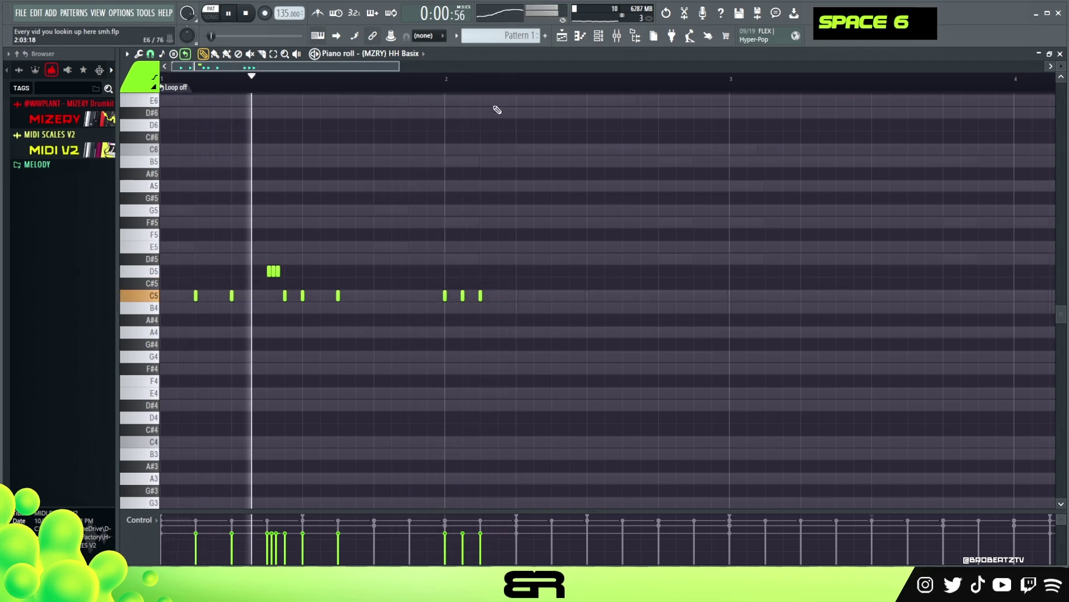
{"action": "scroll", "coordinate": [499, 89], "scroll_direction": "up", "scroll_amount": 4}
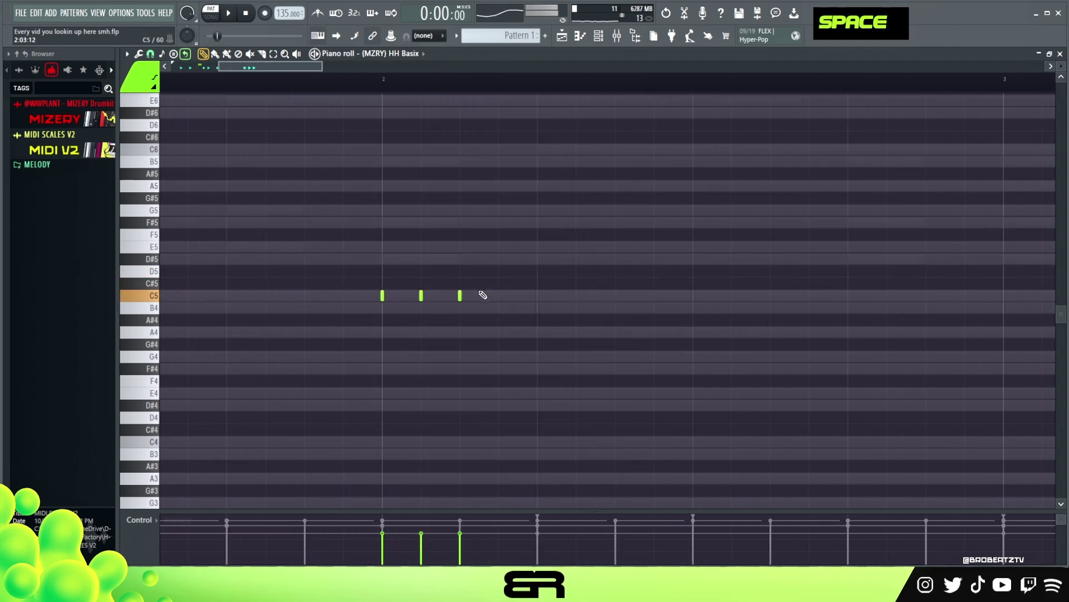
Add two more C5 hits and an A4 note in bar 2, replacing a stray F#4
{"action": "left_click", "coordinate": [399, 295], "text": "alt"}
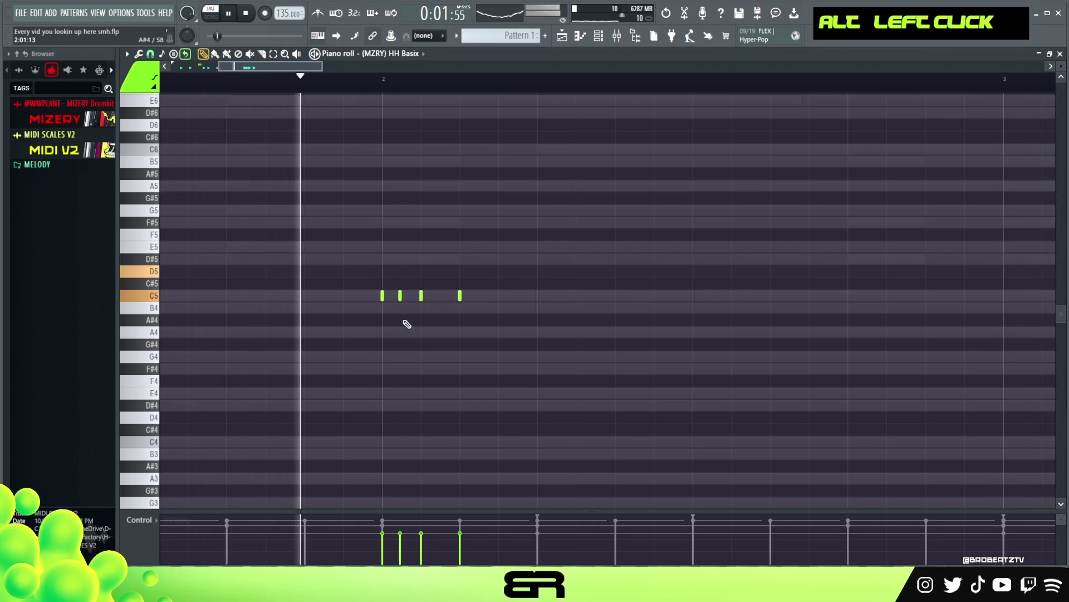
{"action": "key", "text": "space"}
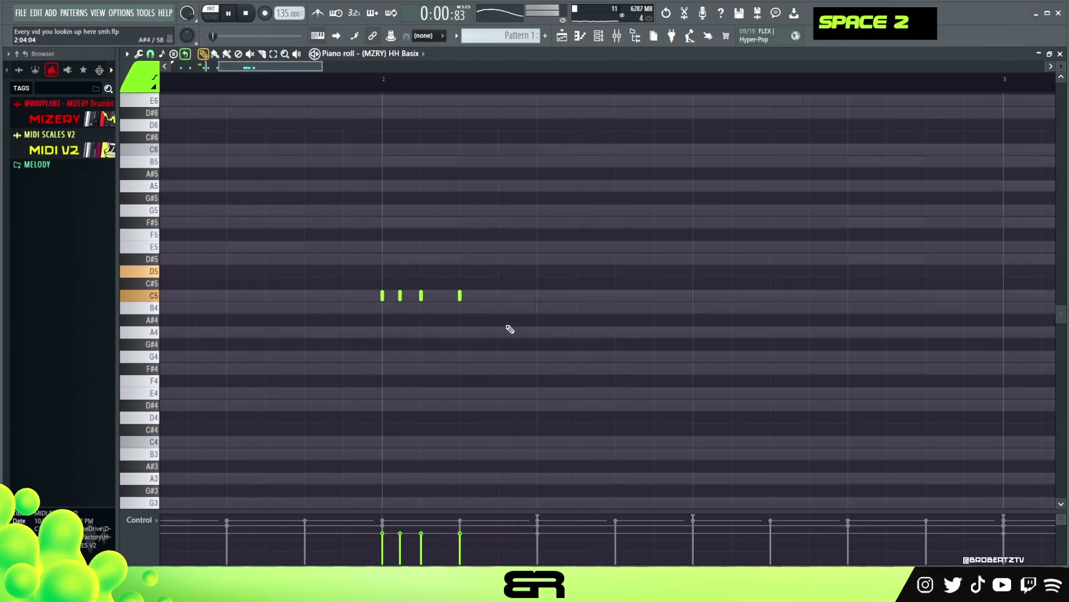
{"action": "left_click", "coordinate": [617, 295]}
{"action": "key", "text": "space"}
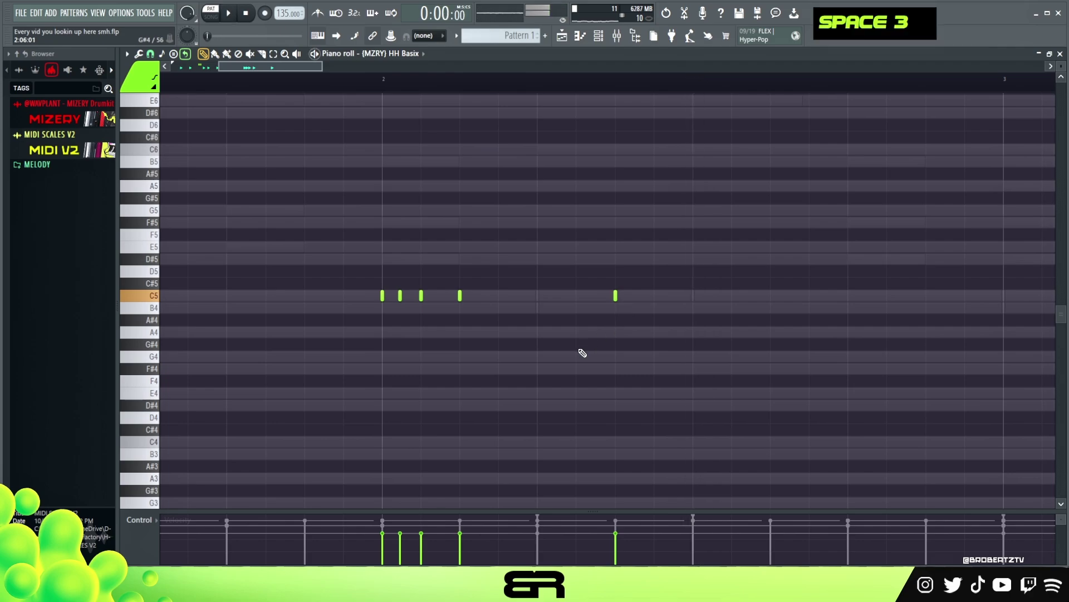
{"action": "left_click", "coordinate": [576, 369]}
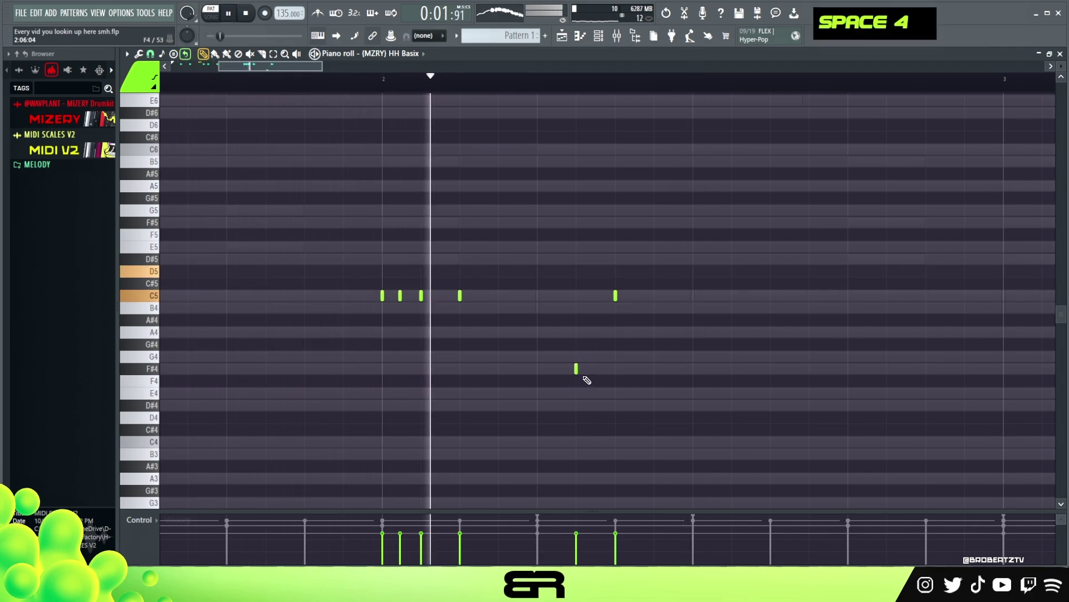
{"action": "right_click", "coordinate": [577, 369]}
{"action": "key", "text": "space"}
{"action": "left_click", "coordinate": [577, 332]}
{"action": "key", "text": "space"}
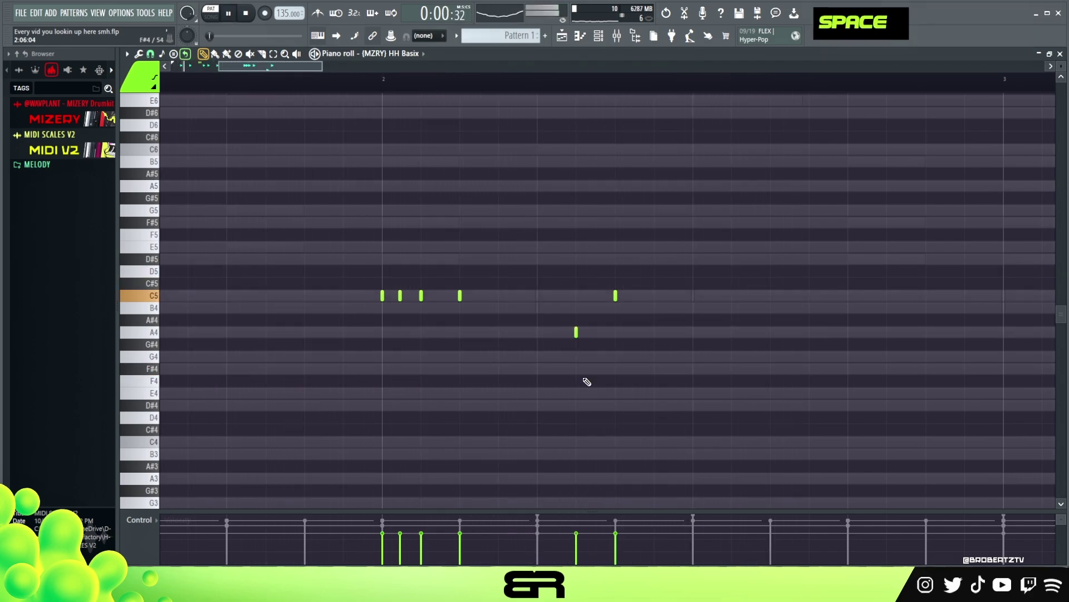
Lower the A4 note's velocity, raise two C5 velocities, and zoom out
{"action": "left_click_drag", "start_coordinate": [591, 530], "coordinate": [584, 548]}
{"action": "right_click", "coordinate": [678, 310]}
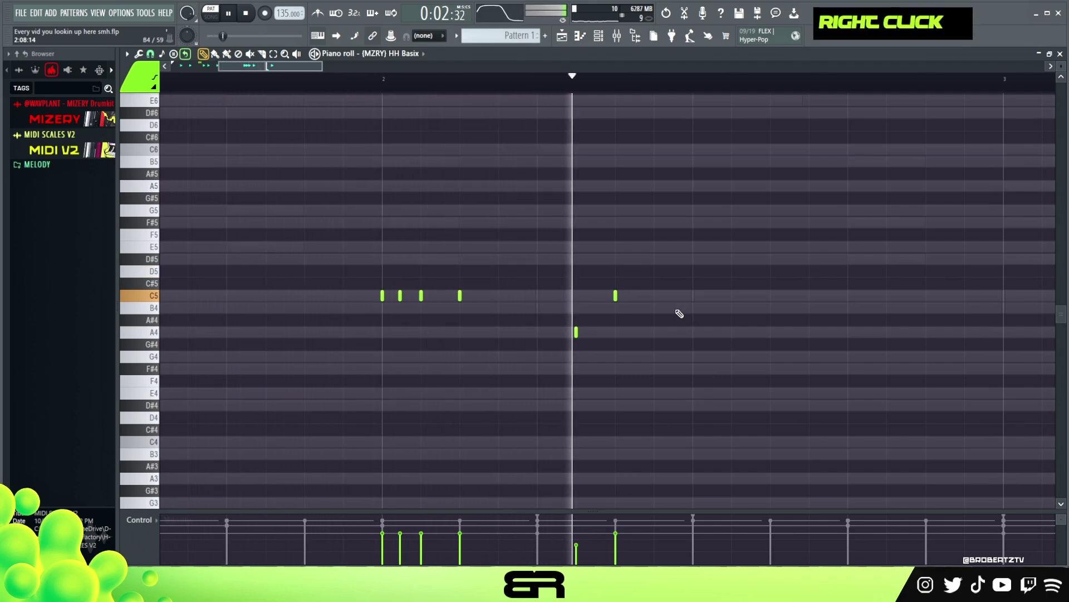
{"action": "key", "text": "space"}
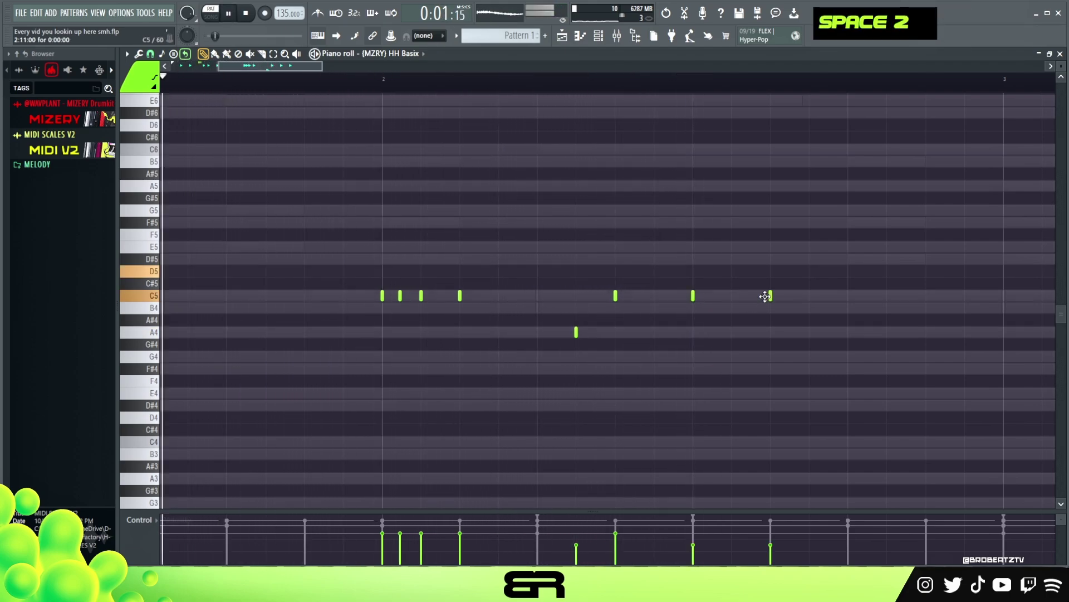
{"action": "left_click", "coordinate": [693, 532]}
{"action": "double_click", "coordinate": [769, 530]}
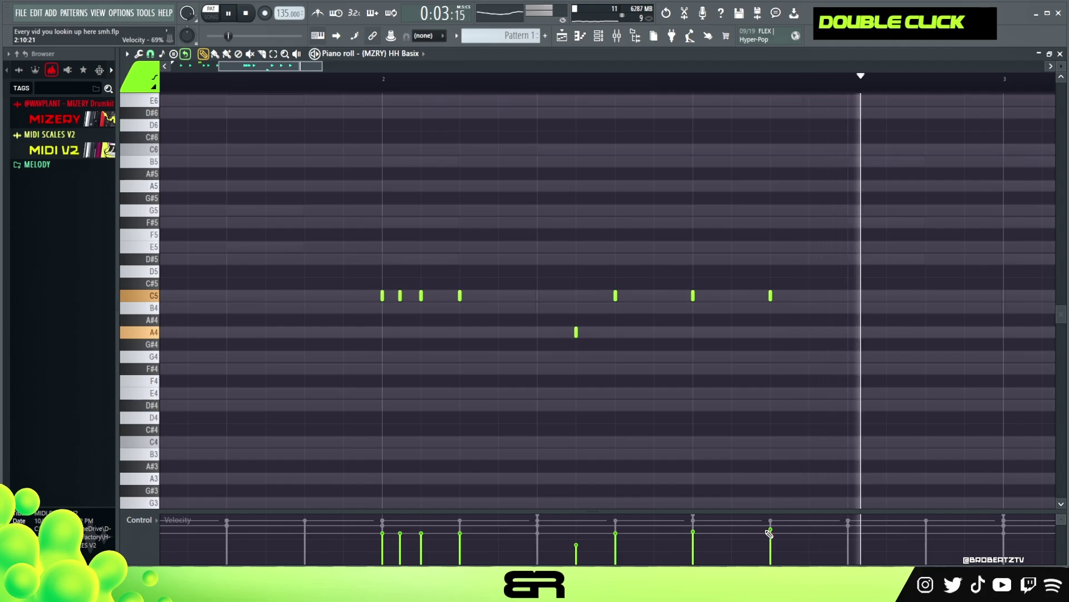
{"action": "key", "text": "space"}
{"action": "key", "text": "space"}
{"action": "right_click", "coordinate": [690, 396], "text": "ctrl"}
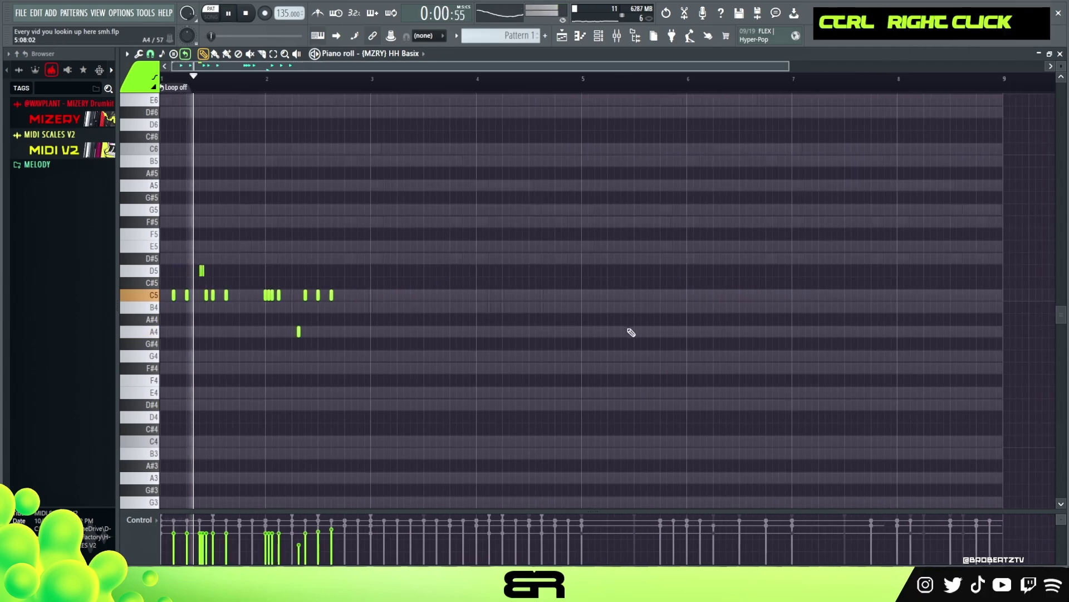
Bring up and reposition the channel rack, then add a Snare (2) hit
{"action": "left_click", "coordinate": [598, 38]}
{"action": "scroll", "coordinate": [654, 426], "scroll_direction": "down", "scroll_amount": 2}
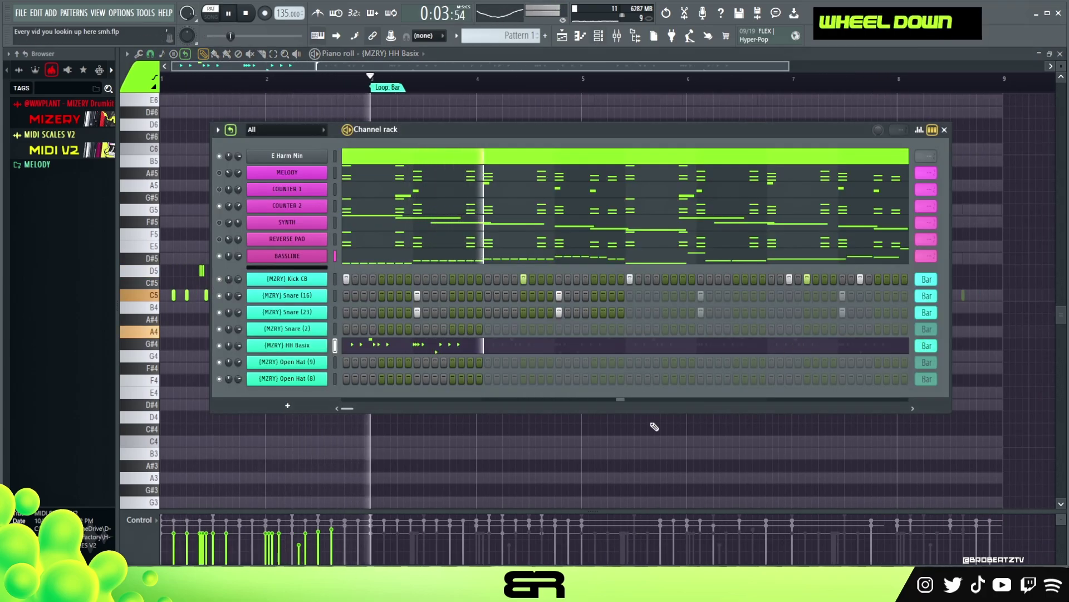
{"action": "key", "text": "space"}
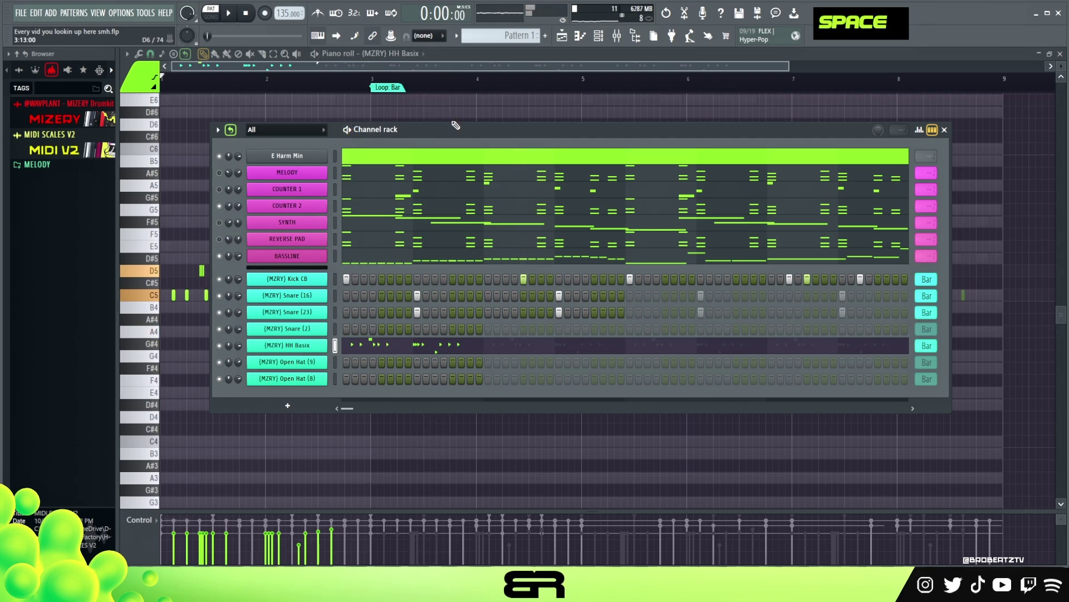
{"action": "mouse_move", "coordinate": [455, 126]}
{"action": "left_mouse_down"}
{"action": "mouse_move", "coordinate": [442, 136]}
{"action": "mouse_move", "coordinate": [452, 121]}
{"action": "left_mouse_up"}
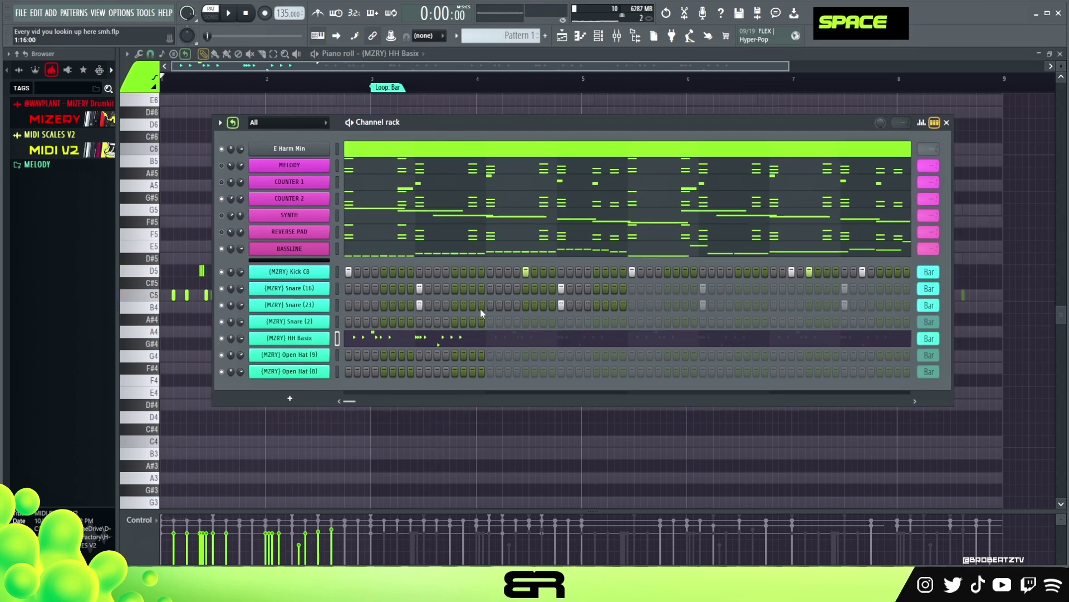
{"action": "left_click", "coordinate": [506, 321]}
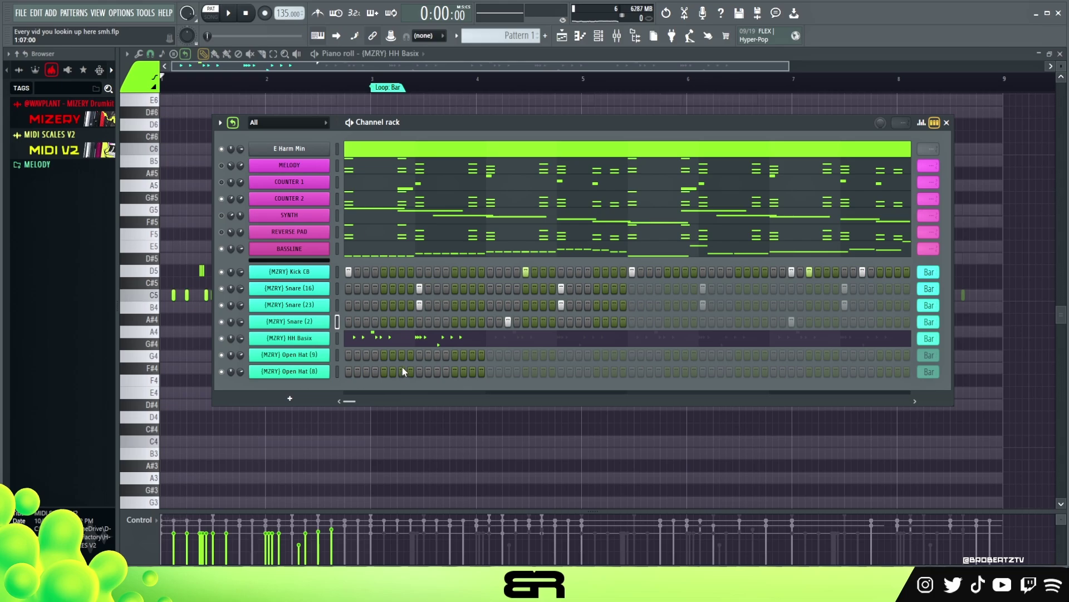
Add an Open Hat (9) hit on step 9 and an Open Hat (8) hit on step 1
{"action": "left_click", "coordinate": [337, 354], "text": "ctrl"}
{"action": "left_click", "coordinate": [337, 371], "text": "ctrl"}
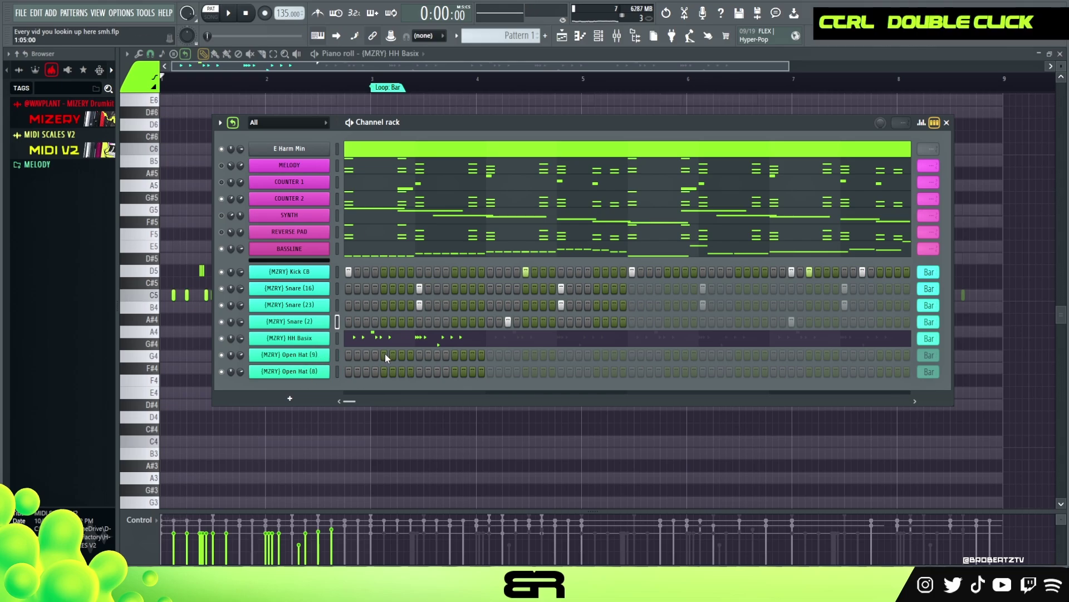
{"action": "key", "text": "space"}
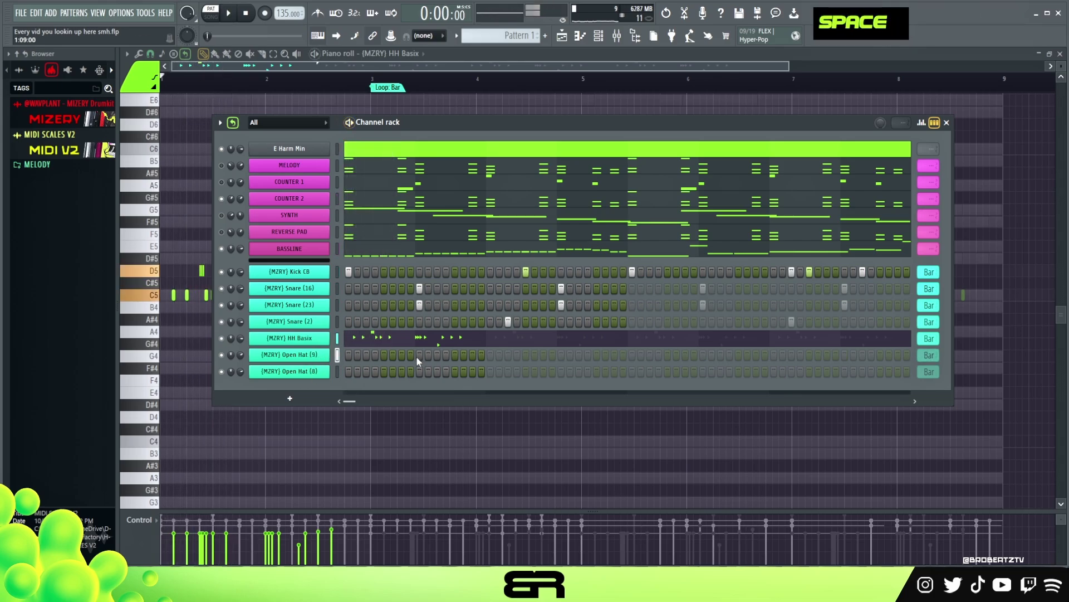
{"action": "left_click", "coordinate": [419, 355]}
{"action": "key", "text": "space"}
{"action": "left_click", "coordinate": [348, 371]}
{"action": "key", "text": "space"}
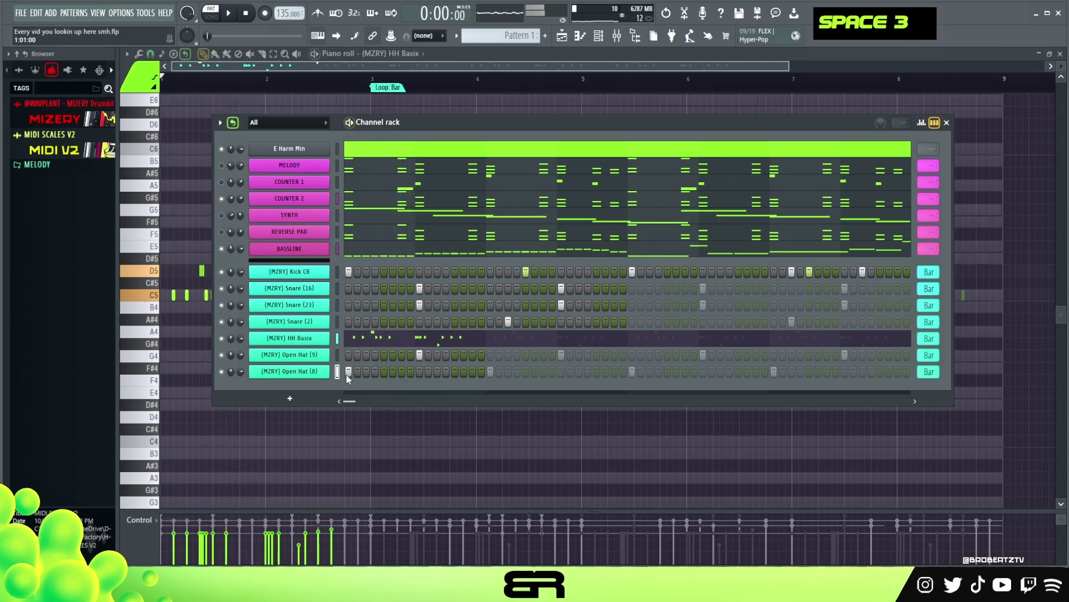
Add another Open Hat (8) hit and adjust that channel's volume
{"action": "key", "text": "space"}
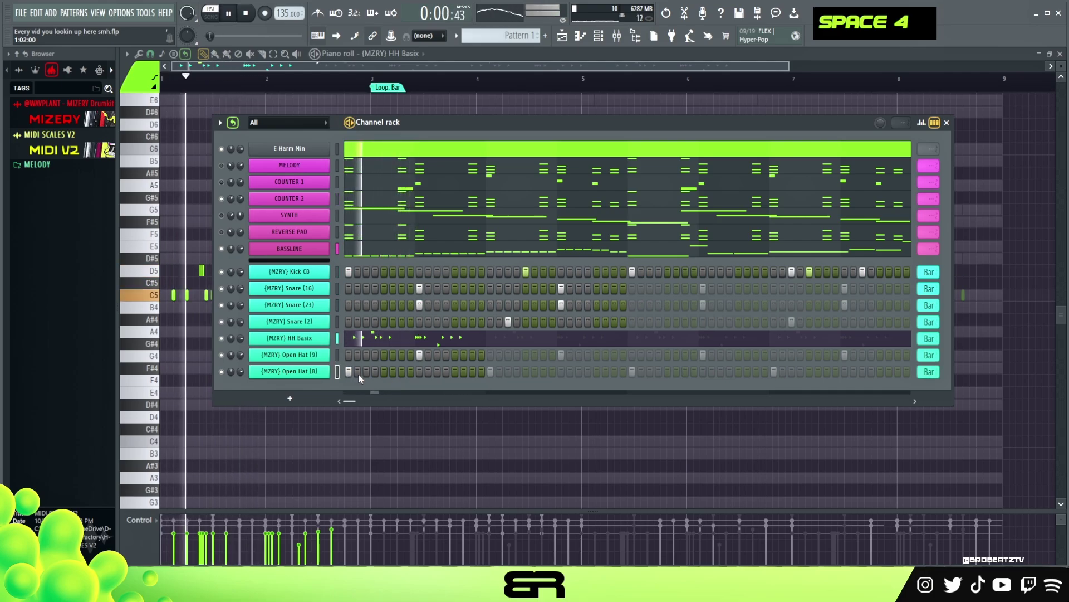
{"action": "key", "text": "space"}
{"action": "left_click", "coordinate": [526, 371]}
{"action": "key", "text": "space"}
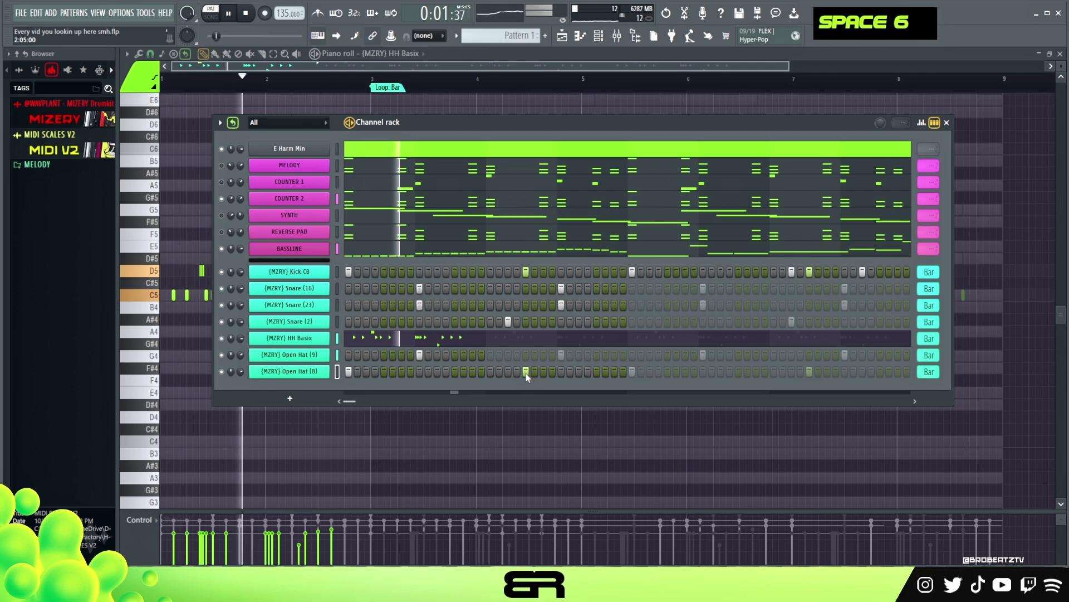
{"action": "key", "text": "space"}
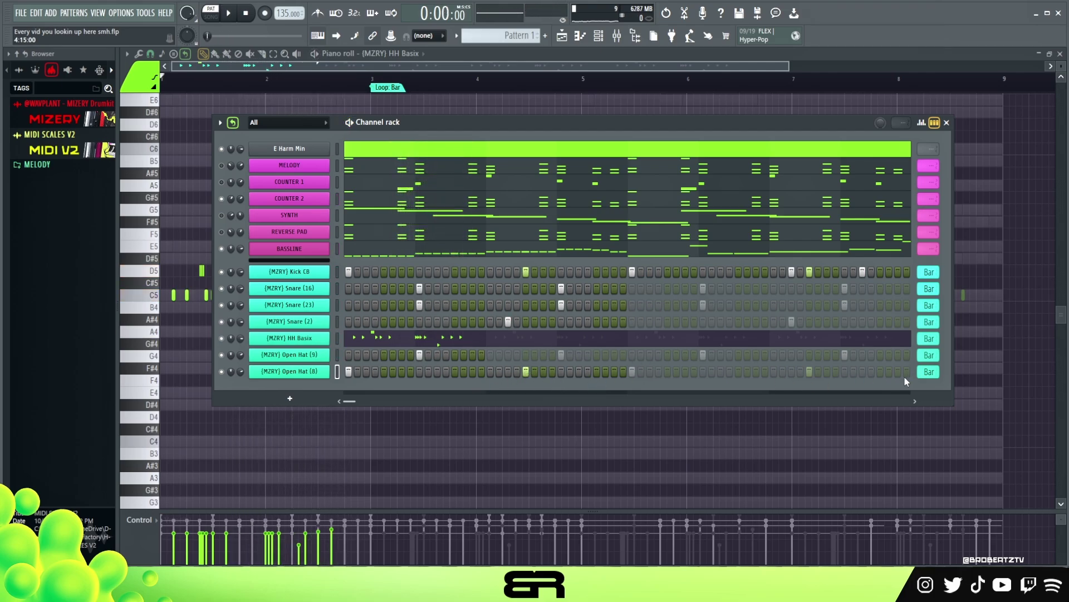
{"action": "double_click", "coordinate": [243, 373]}
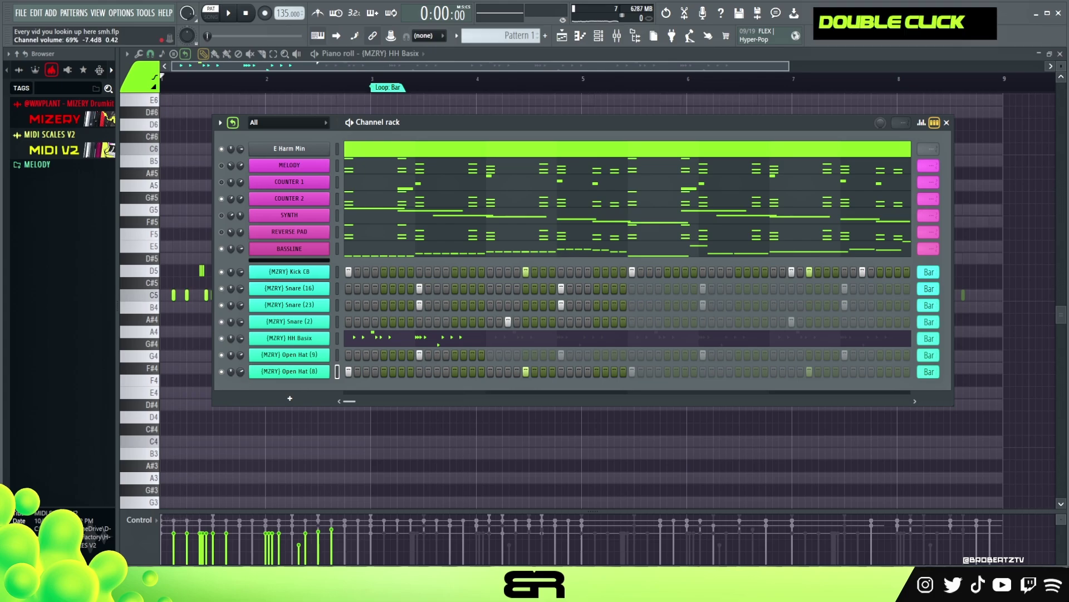
{"action": "key", "text": "space"}
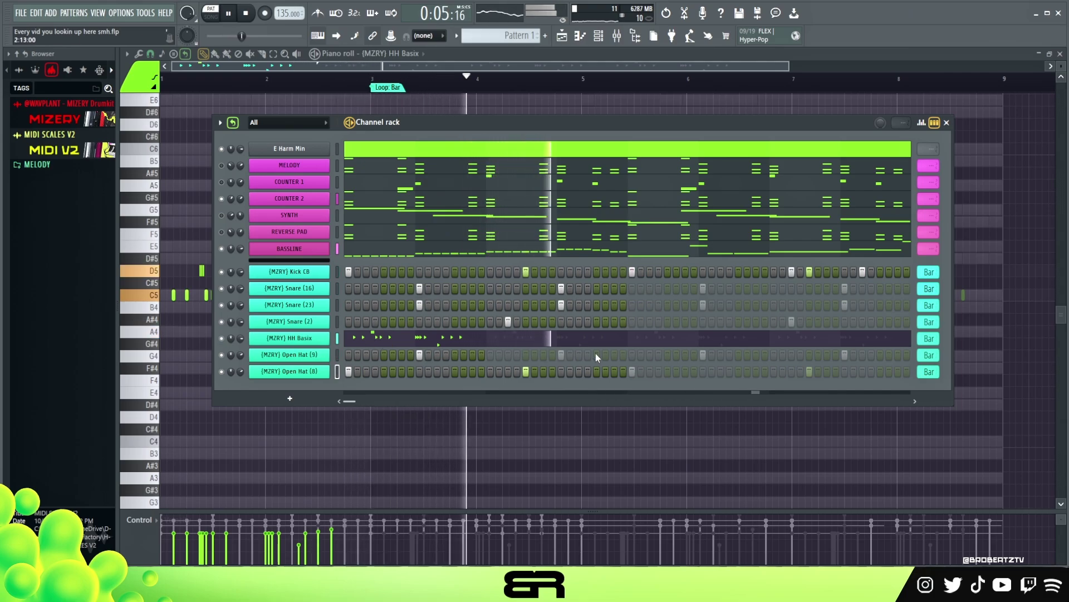
{"action": "key", "text": "space"}
{"action": "key", "text": "space"}
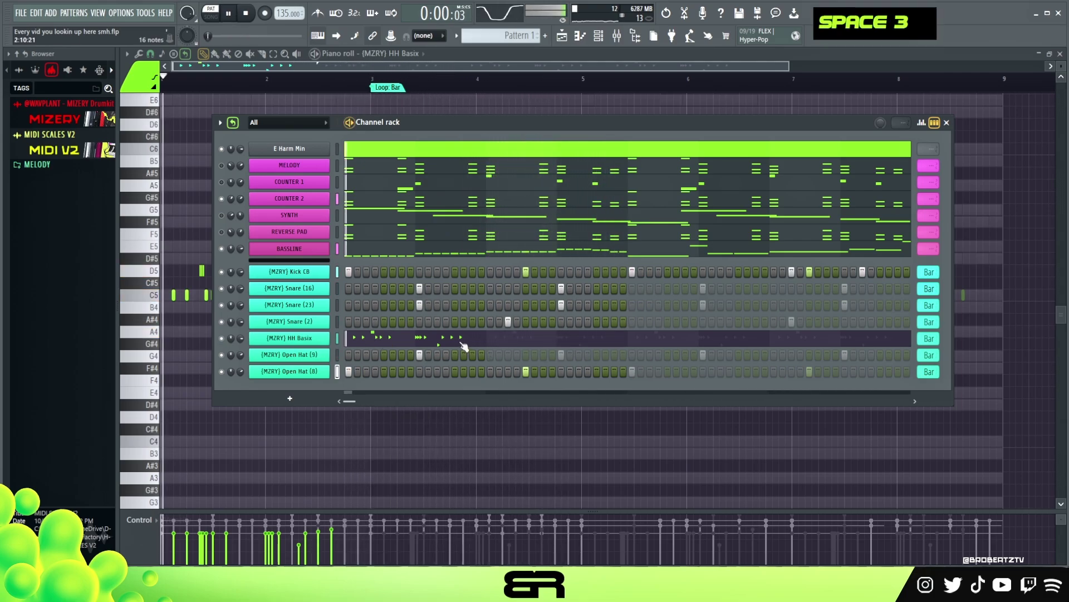
{"action": "key", "text": "space"}
{"action": "right_click", "coordinate": [325, 278]}
{"action": "left_click", "coordinate": [242, 273]}
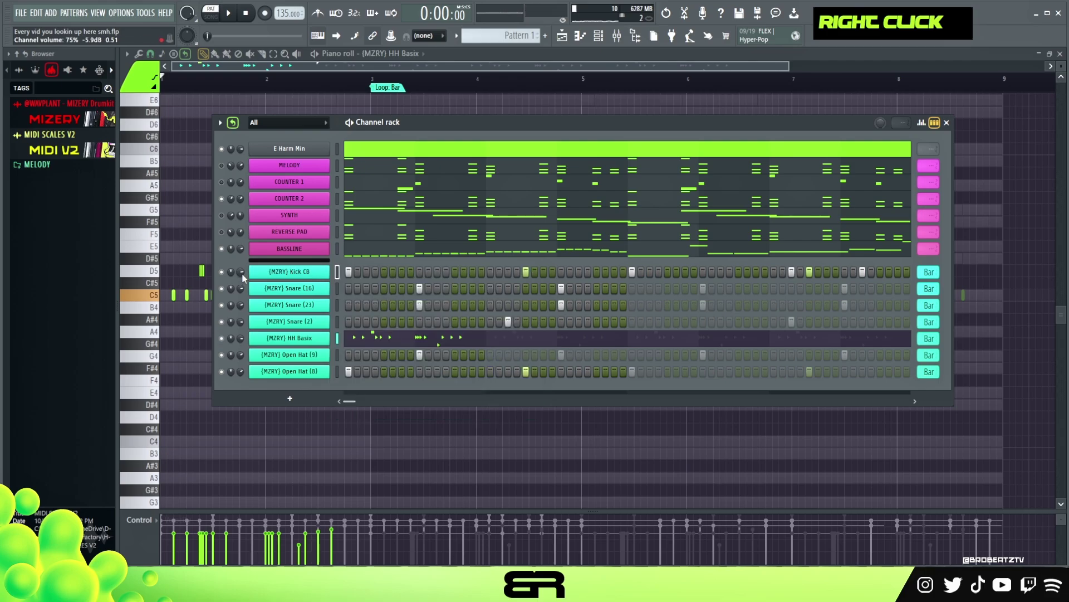
{"action": "key", "text": "space"}
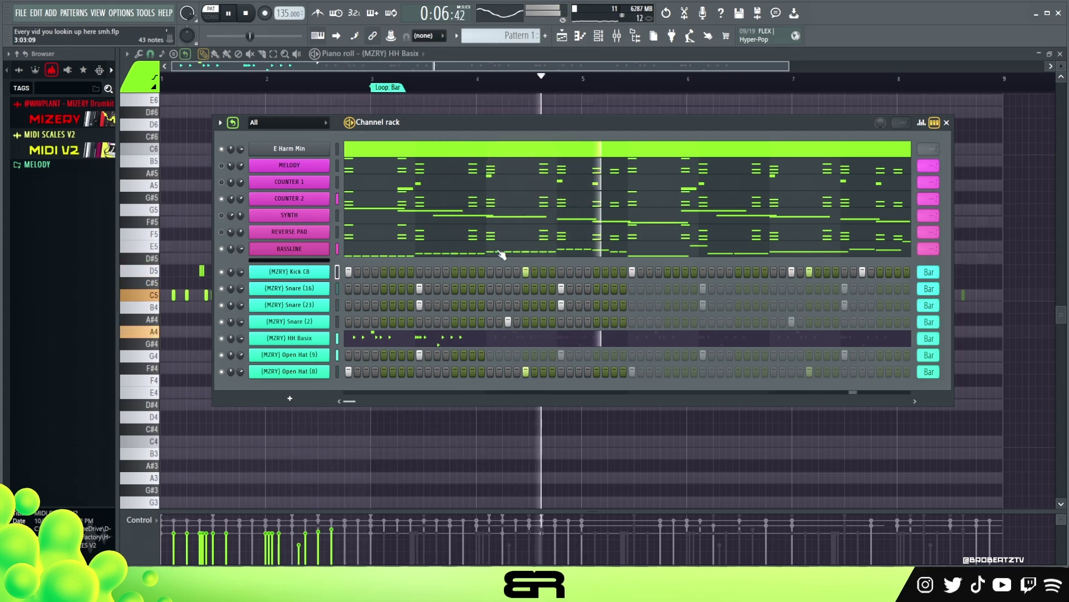
{"action": "key", "text": "space"}
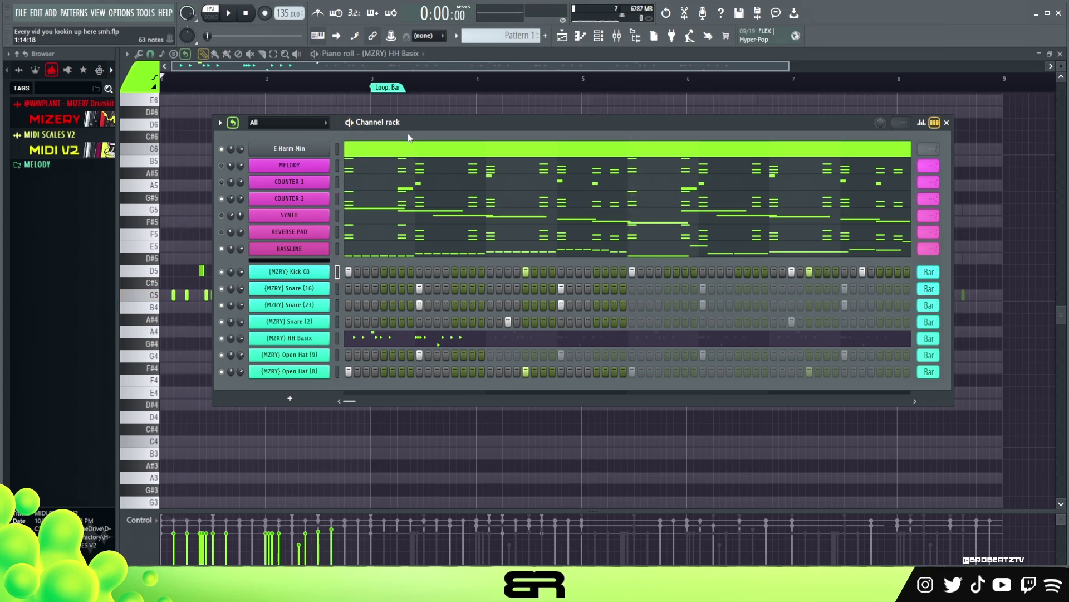
Adjust the REVERSE PAD volume, turn BASSLINE down, and mute MELODY during playback
{"action": "left_click_drag", "start_coordinate": [417, 126], "coordinate": [413, 127]}
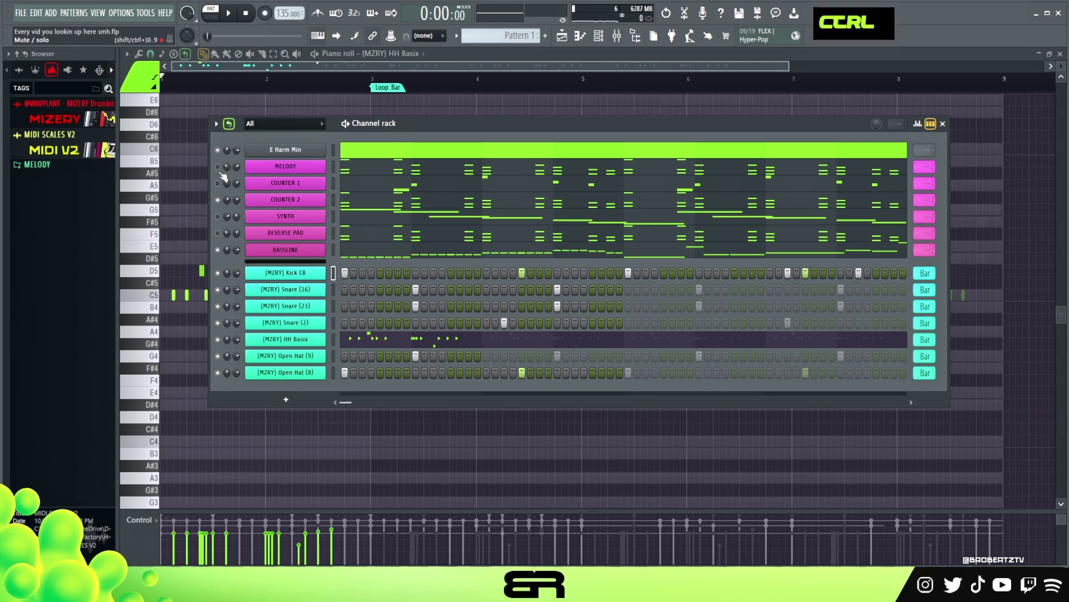
{"action": "double_click", "coordinate": [240, 239], "text": "ctrl"}
{"action": "left_click_drag", "start_coordinate": [431, 126], "coordinate": [421, 132]}
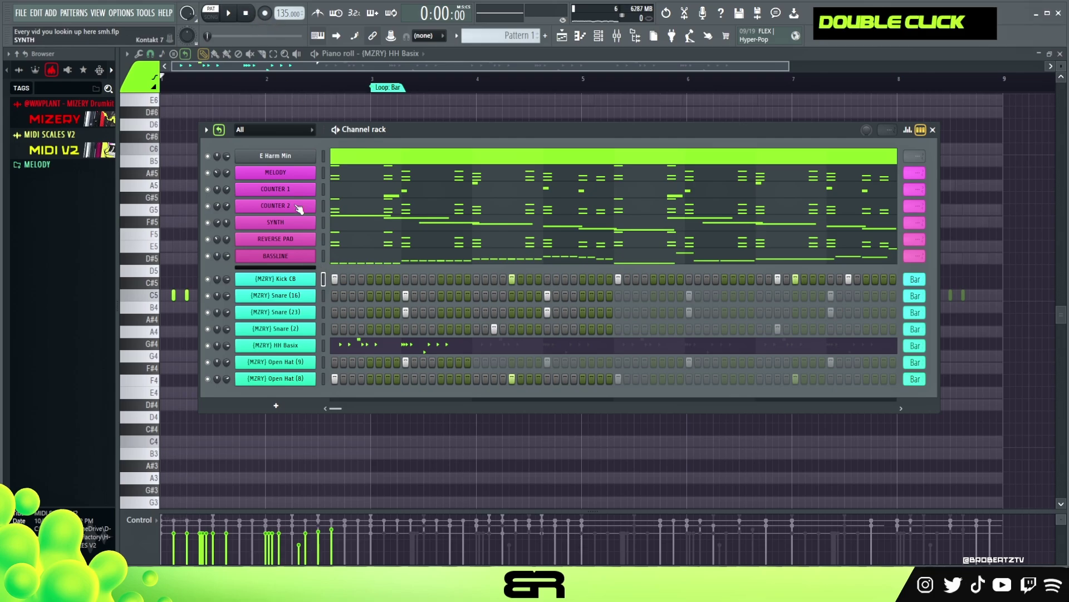
{"action": "key", "text": "space"}
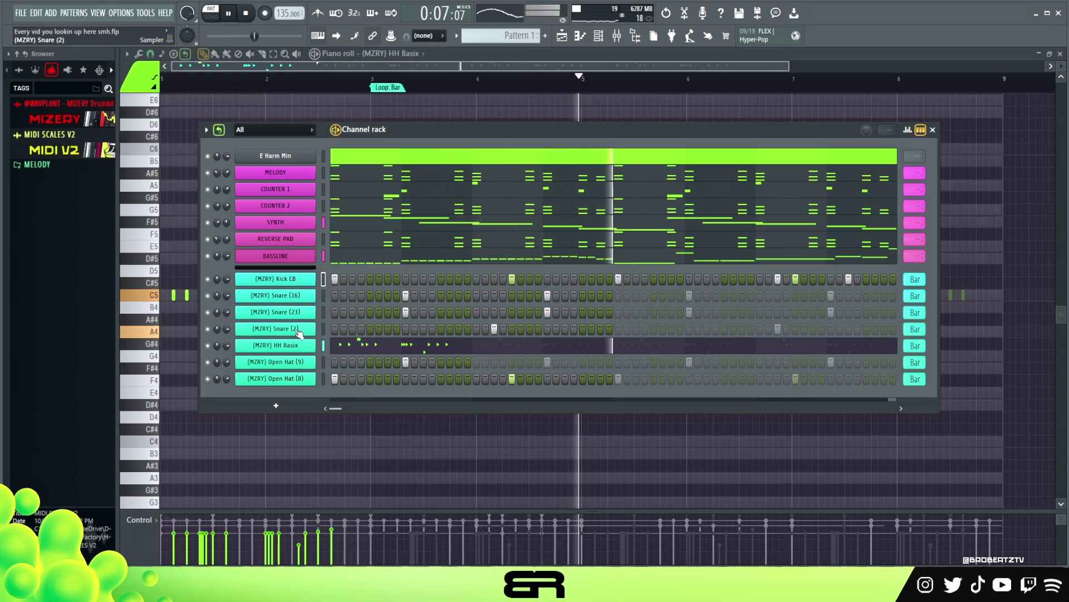
{"action": "double_click", "coordinate": [225, 256]}
{"action": "scroll", "coordinate": [225, 256], "scroll_direction": "down", "scroll_amount": 4}
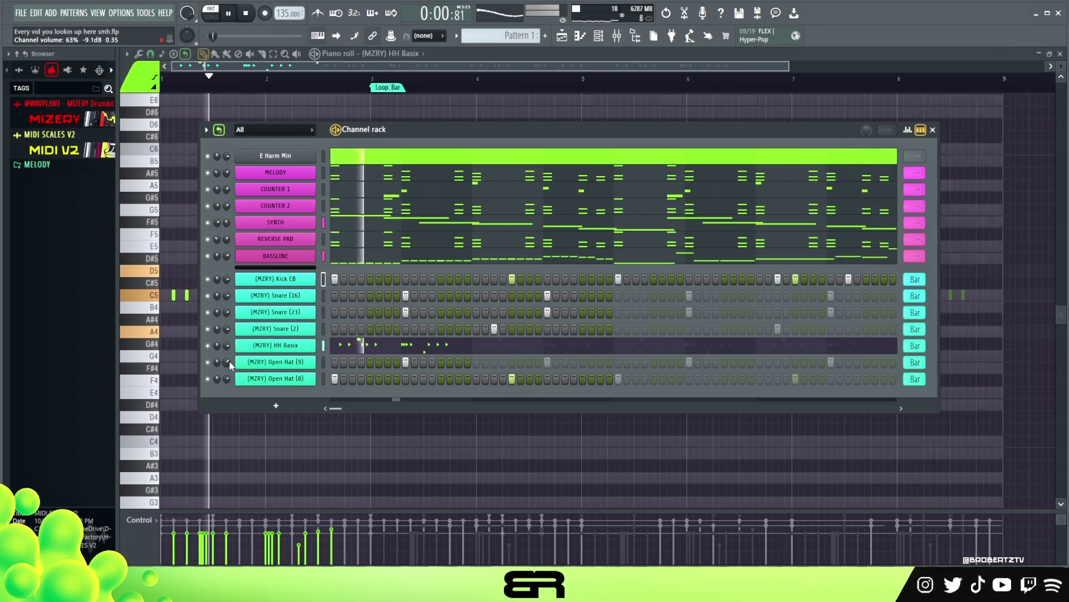
{"action": "left_click", "coordinate": [209, 173]}
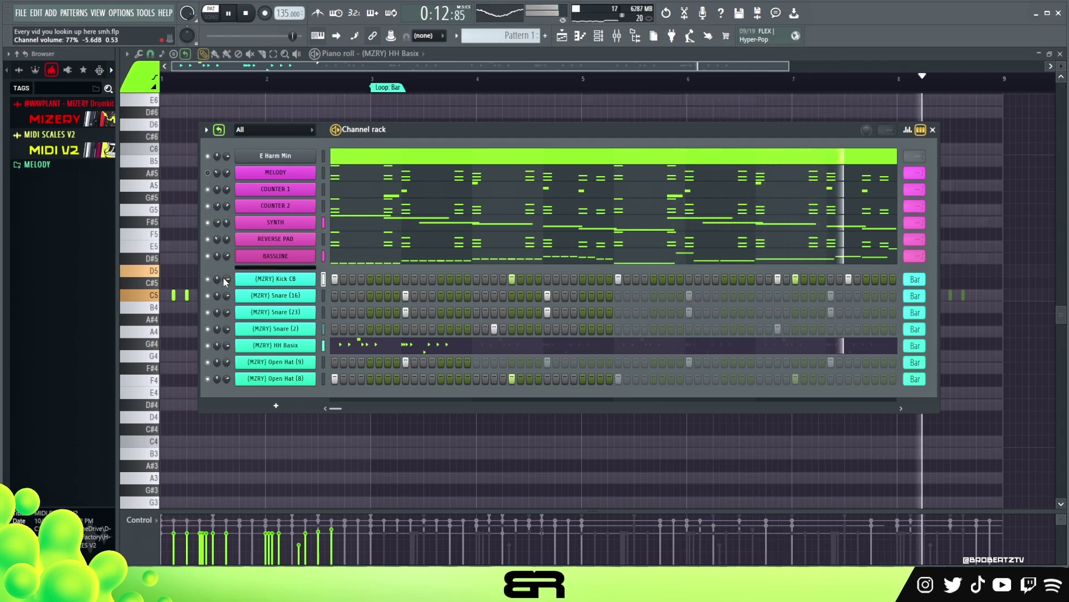
{"action": "key", "text": "space"}
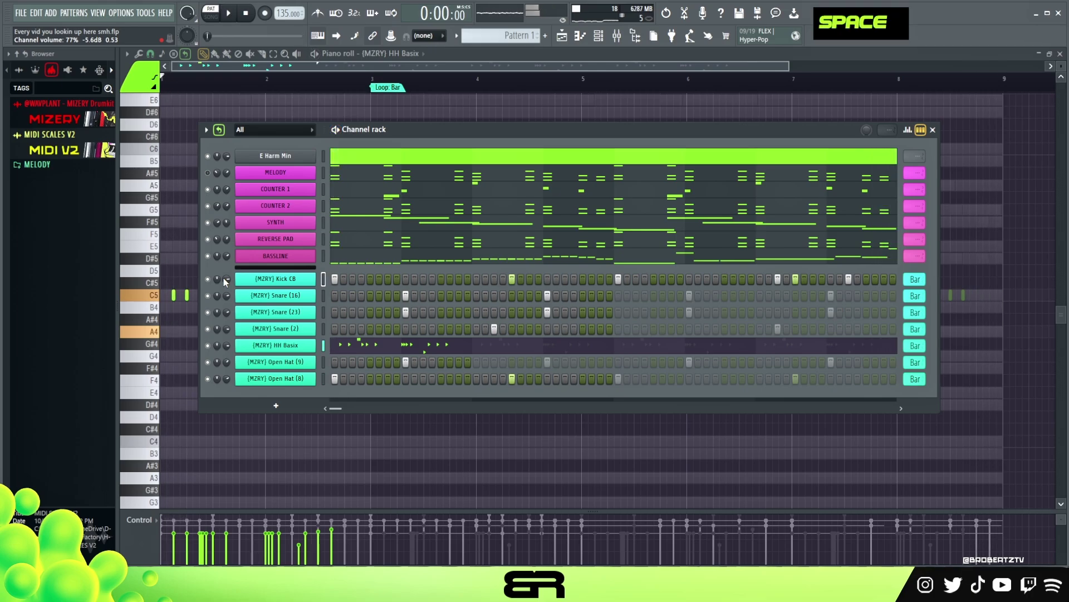